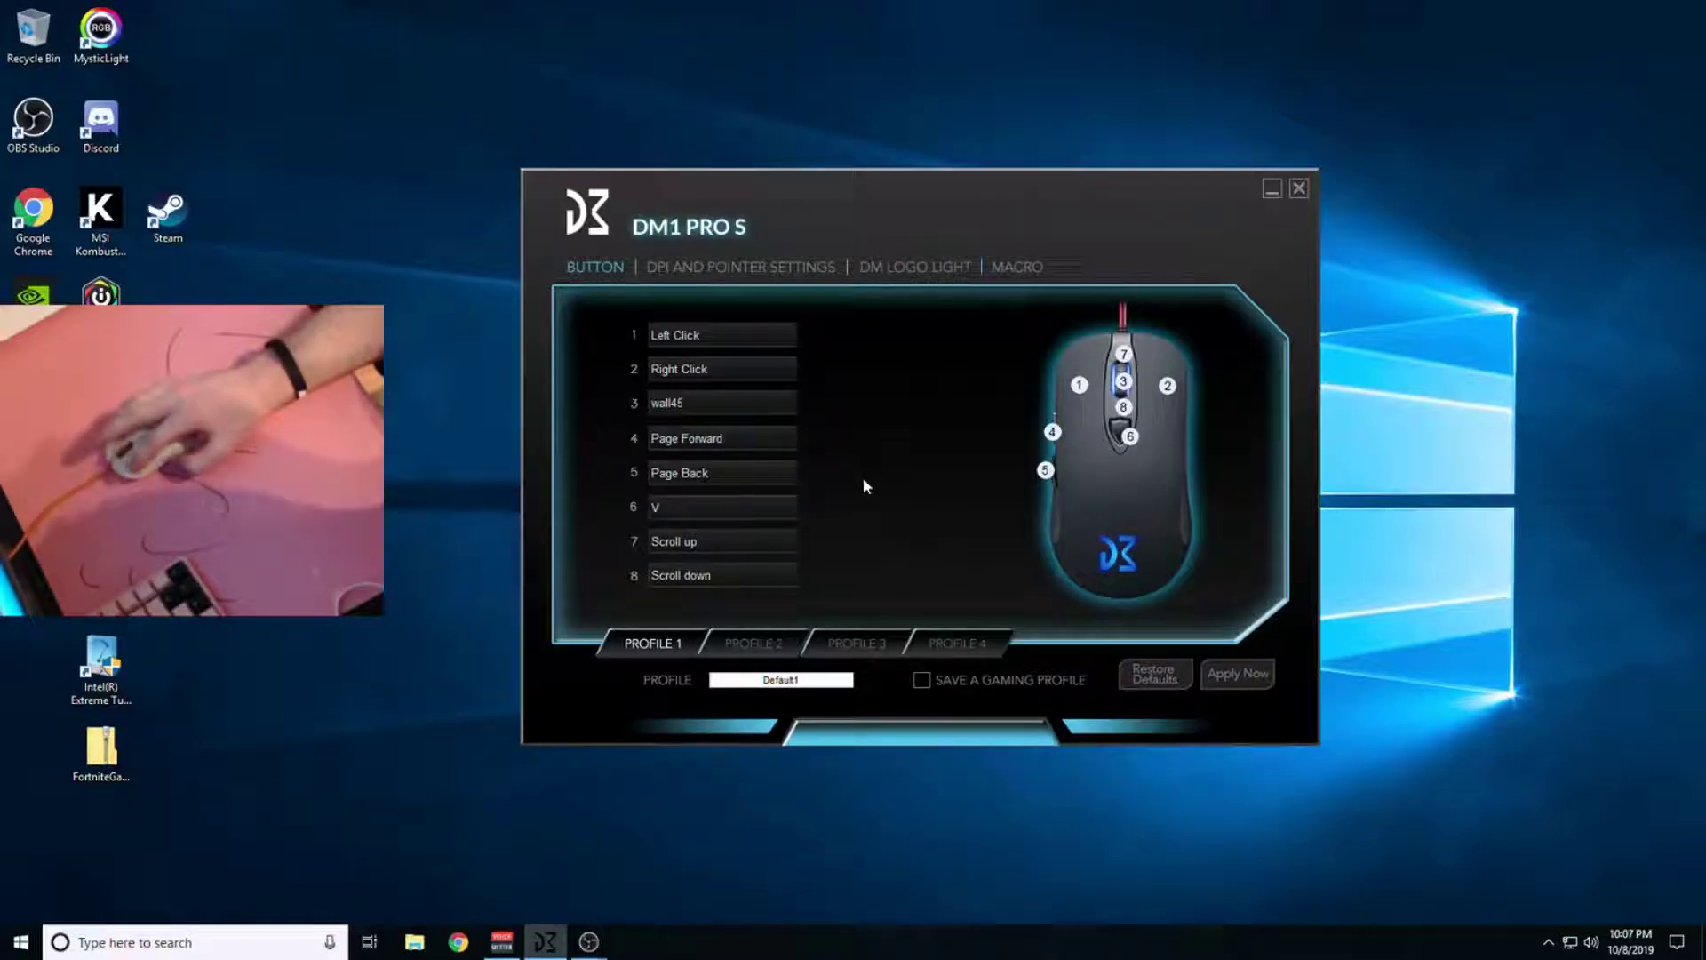
- Check button 6's function list without changing it from V, then show the DPI and pointer settings
left_click(715, 510)
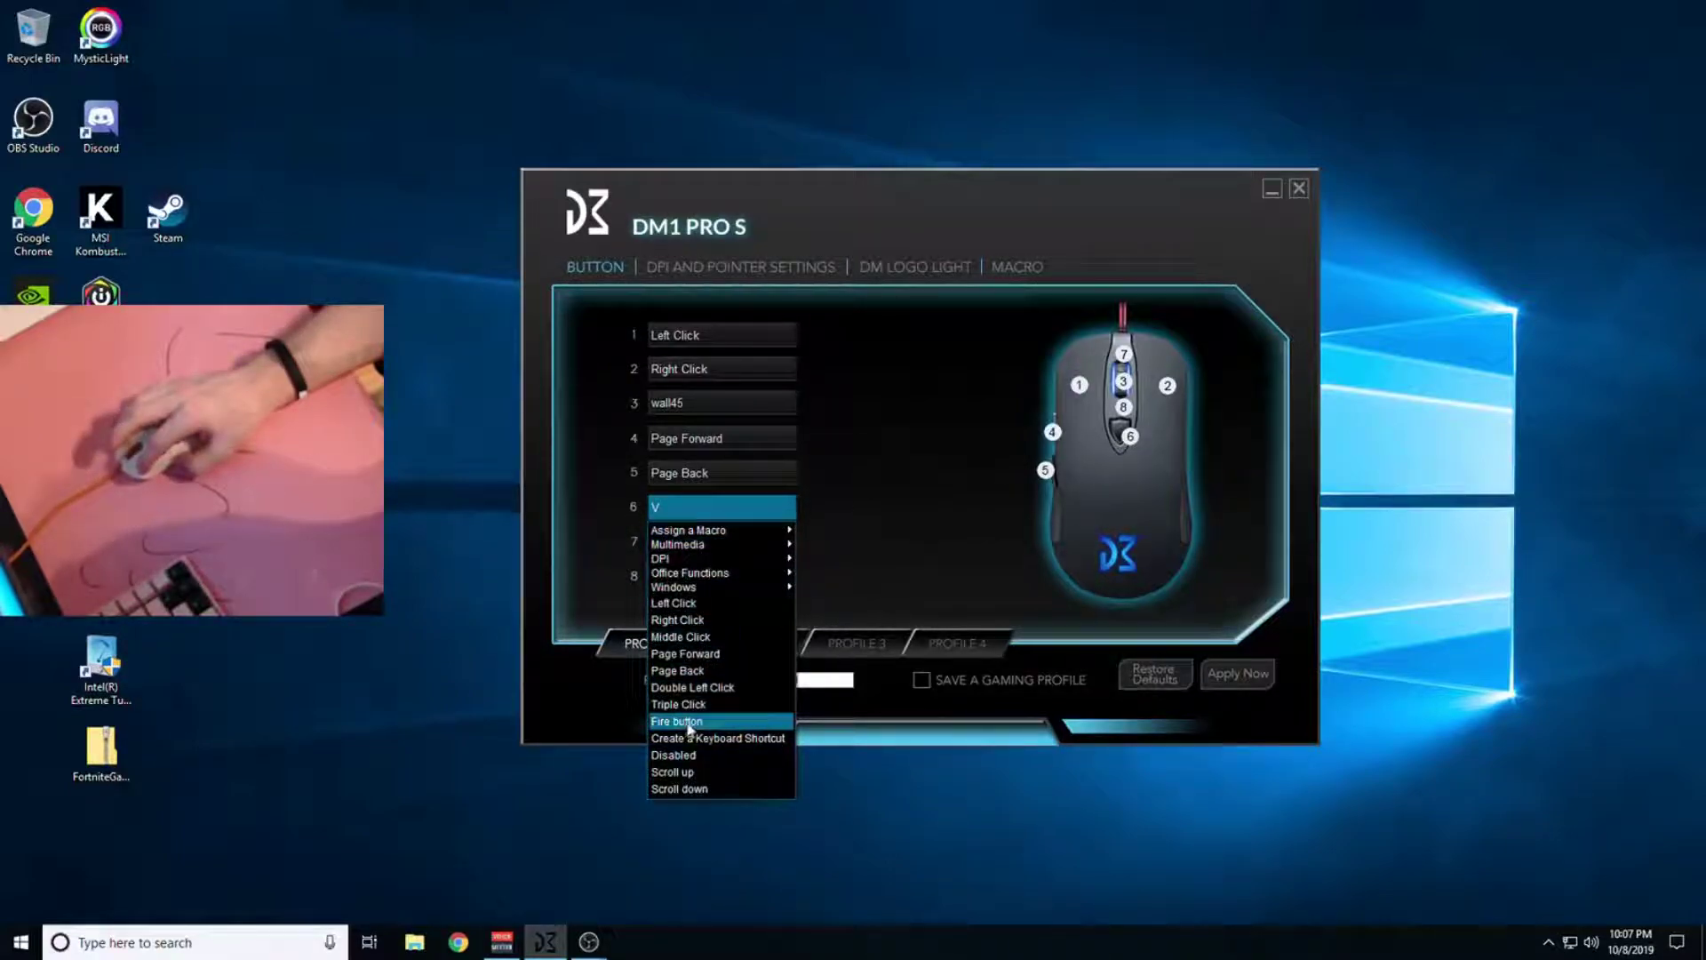
left_click(931, 498)
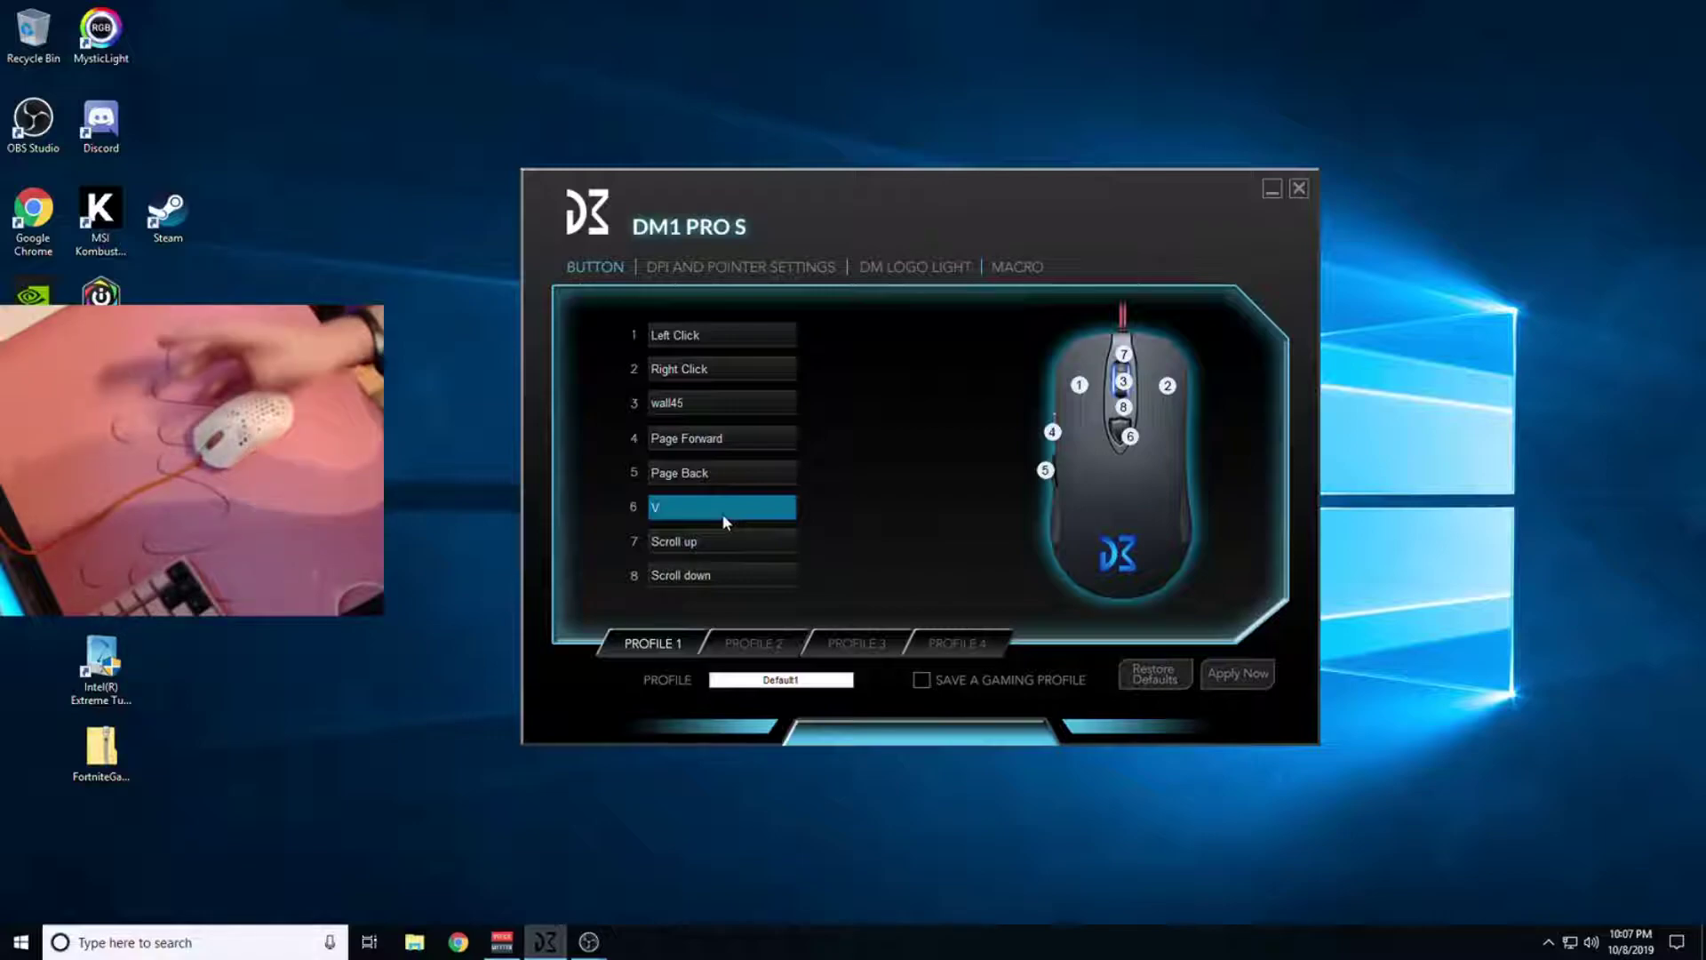
left_click(770, 272)
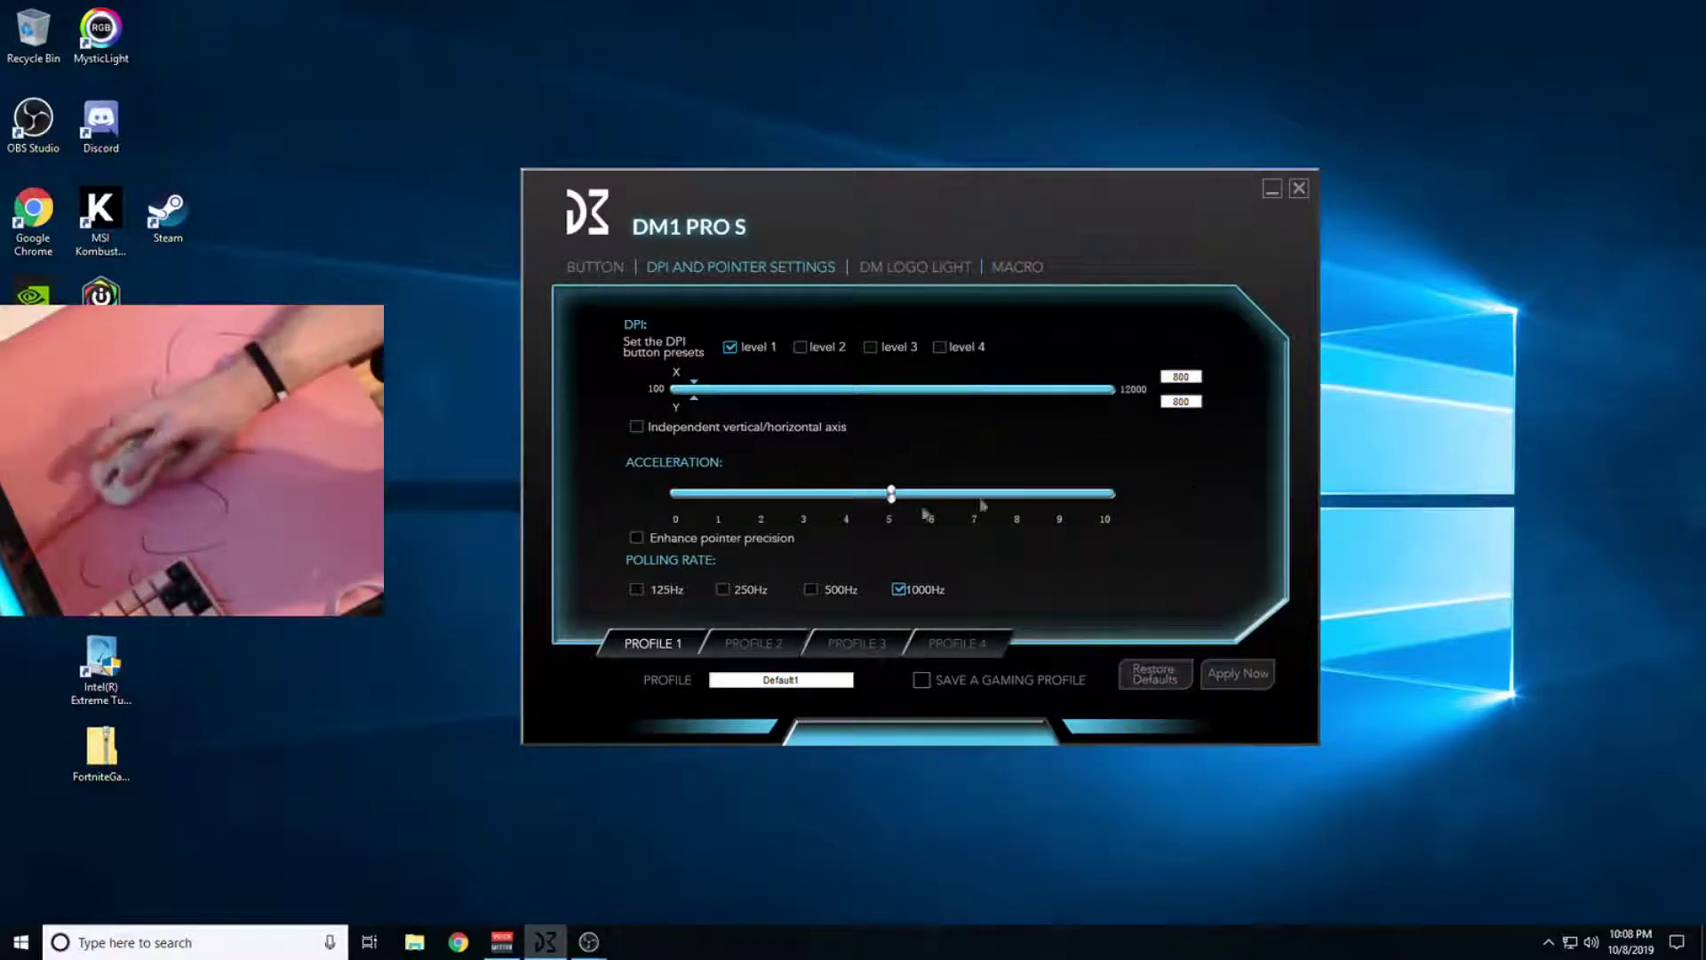
- Step through the button, DPI and logo light pages, ending in the macro manager
left_click(594, 267)
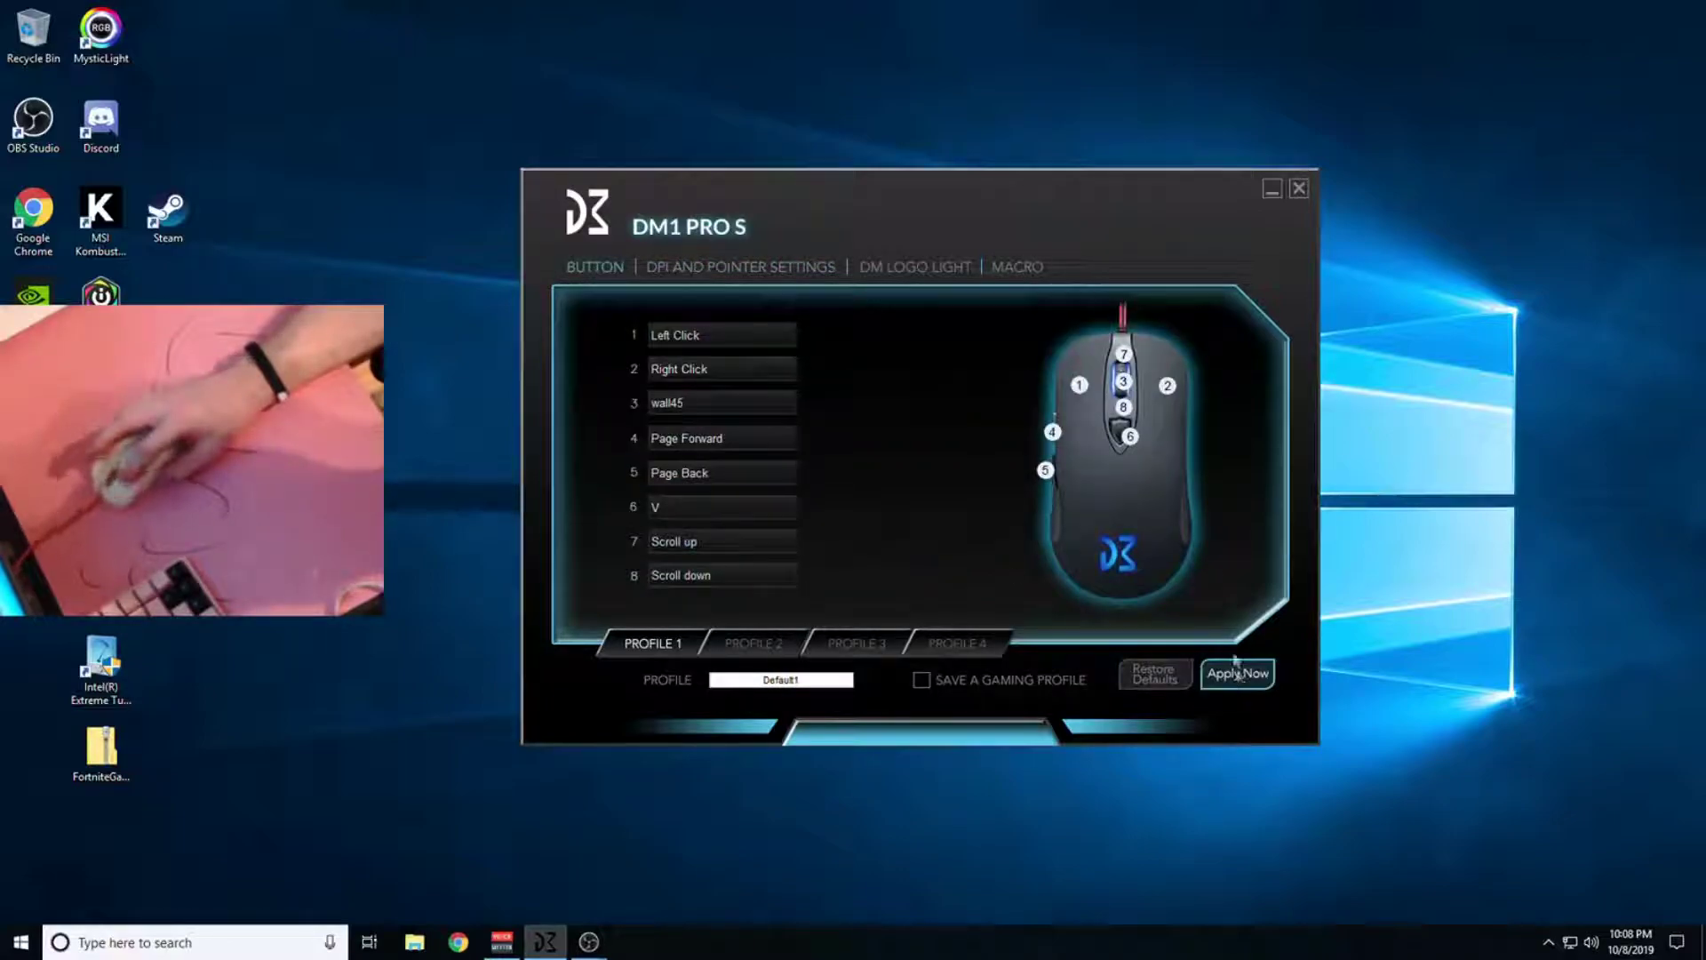
left_click(769, 269)
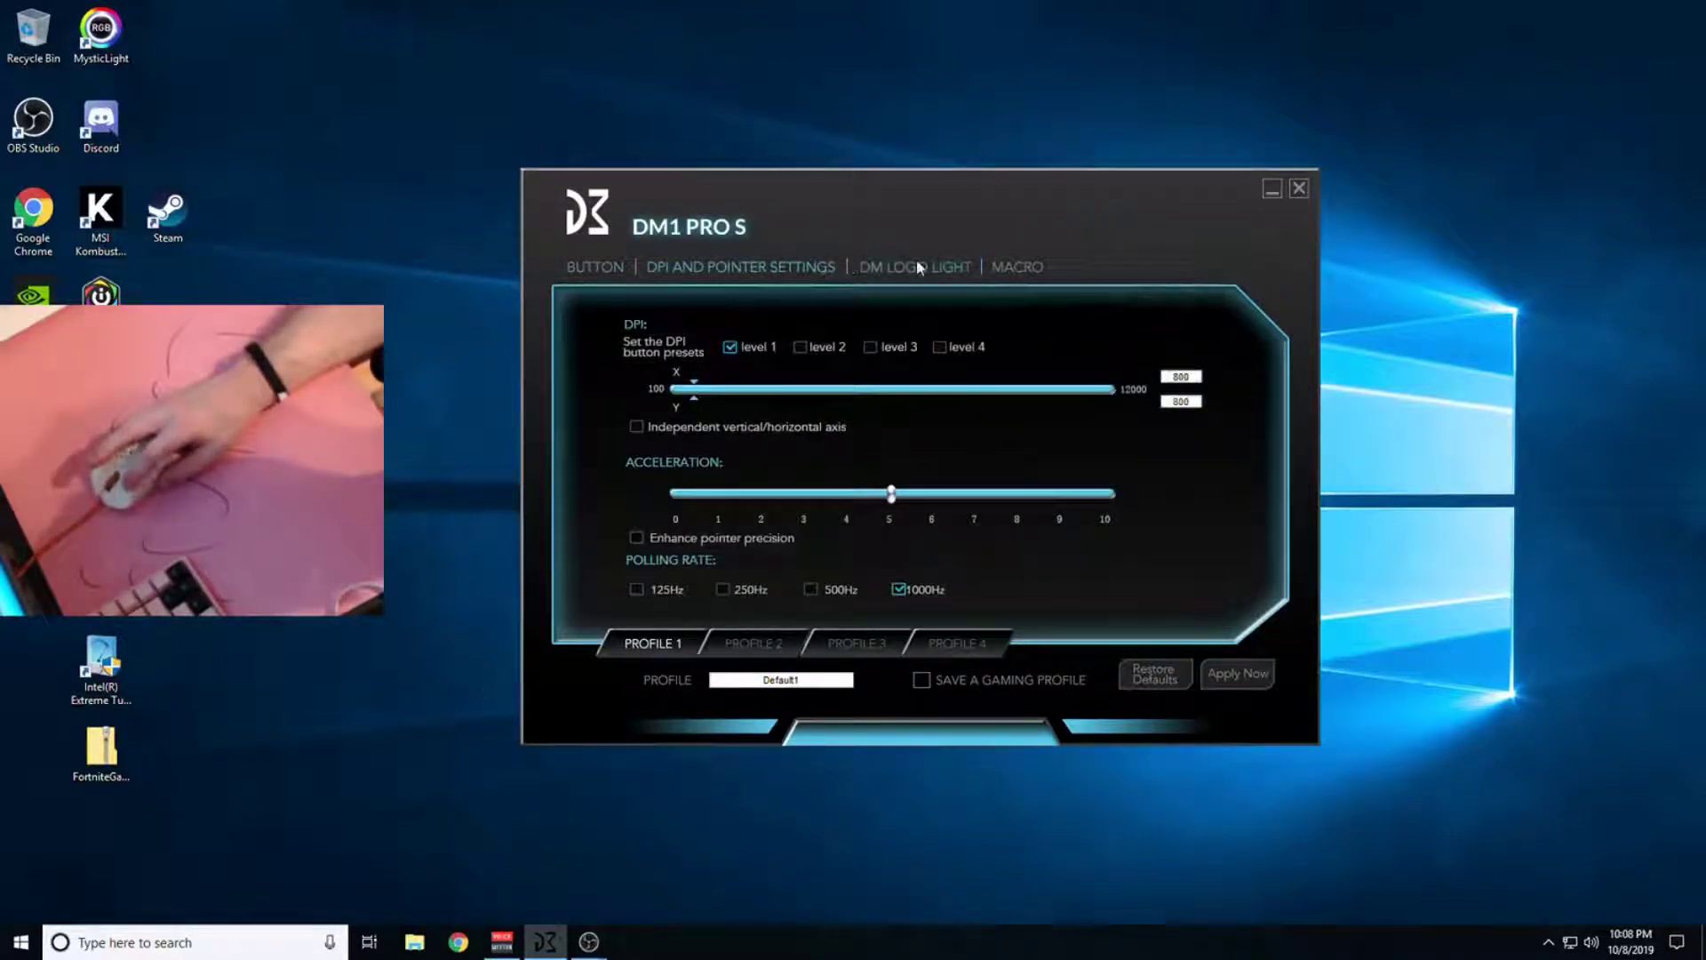
left_click(916, 264)
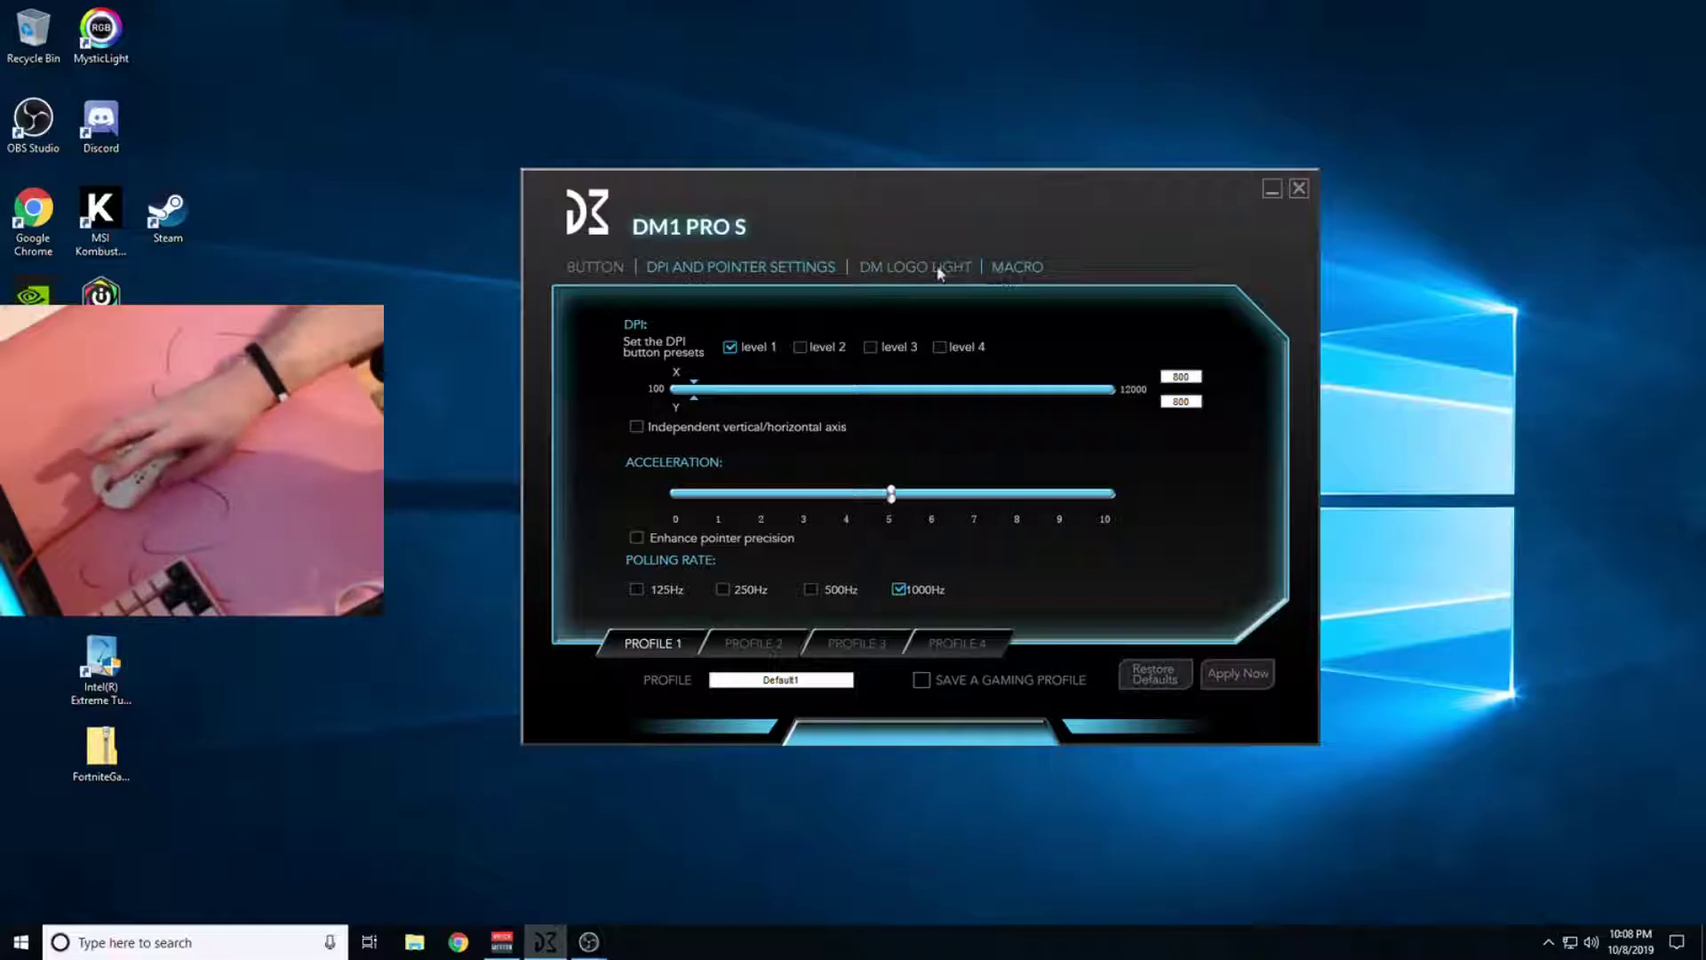
left_click(1016, 263)
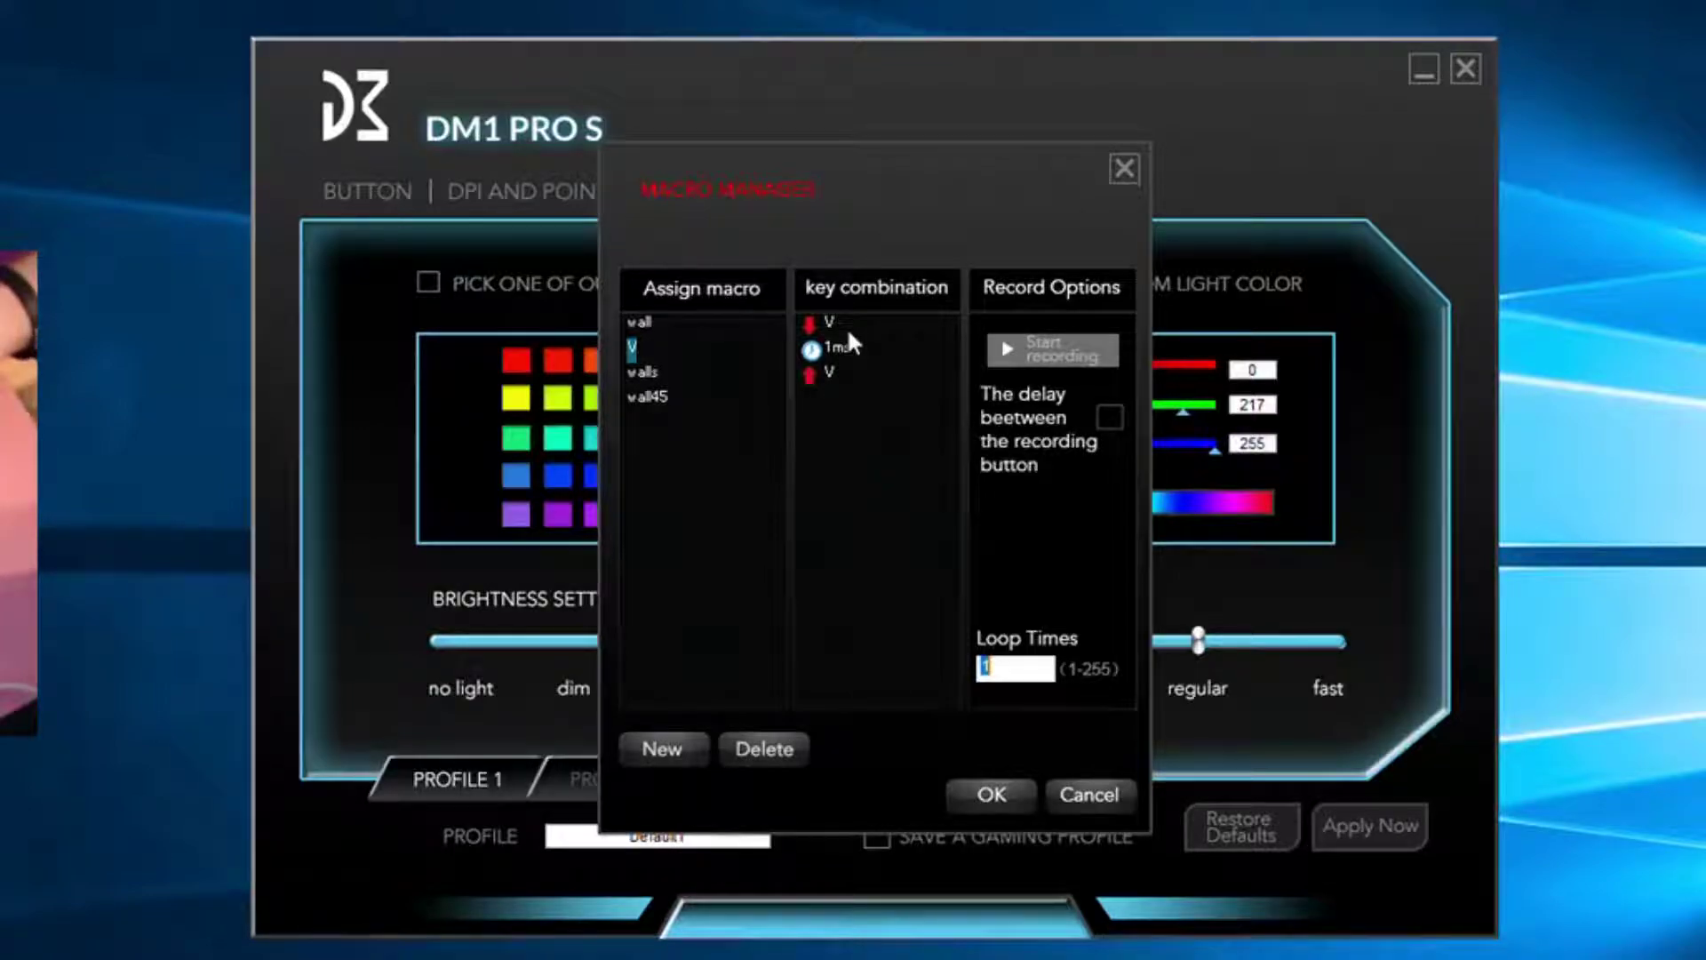
- Review the key sequences of the wall, V and walls macros, ending on V
left_click(647, 320)
left_click(648, 346)
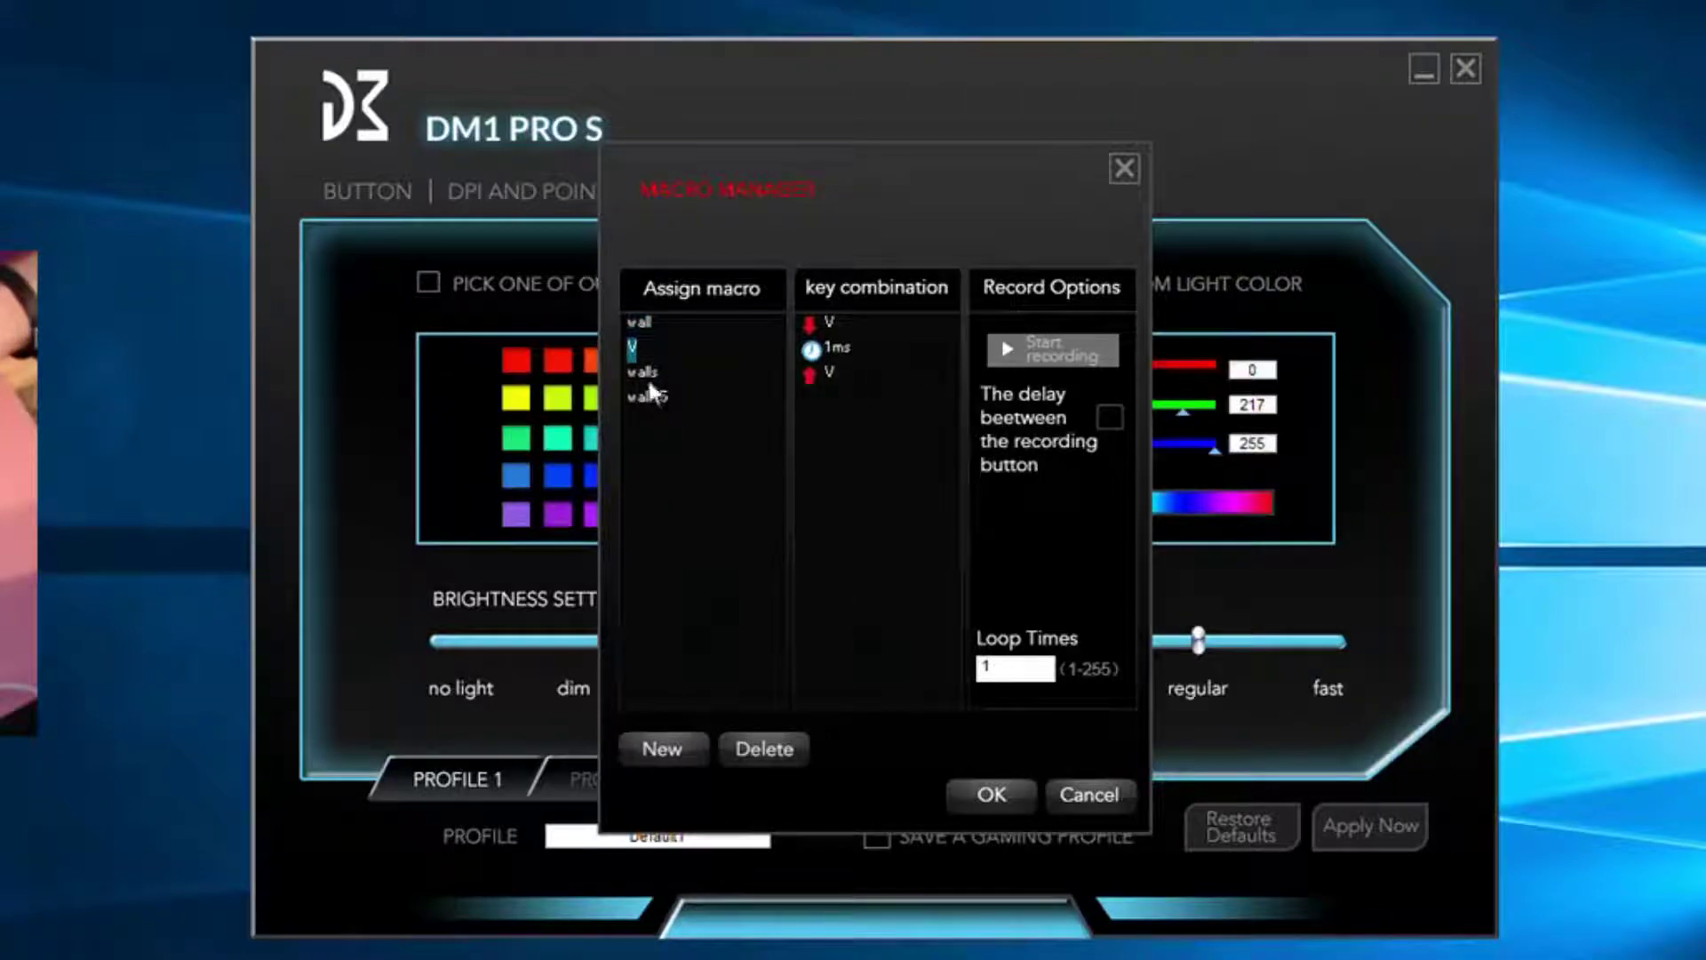
left_click(647, 373)
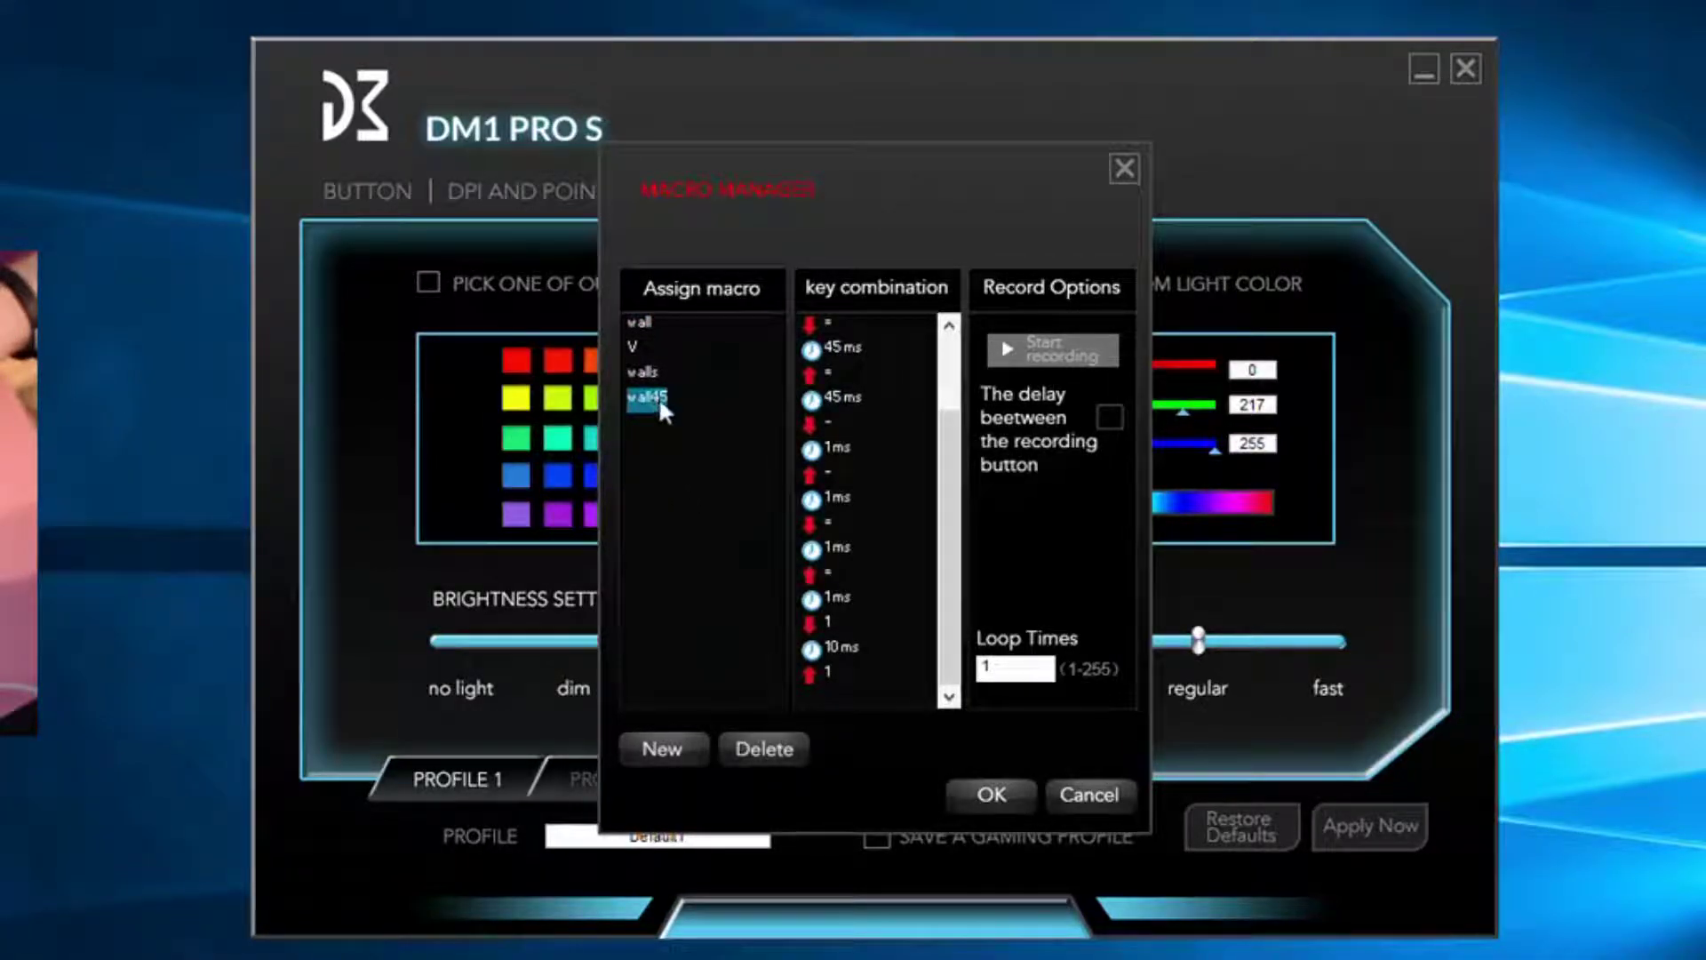
left_click(631, 346)
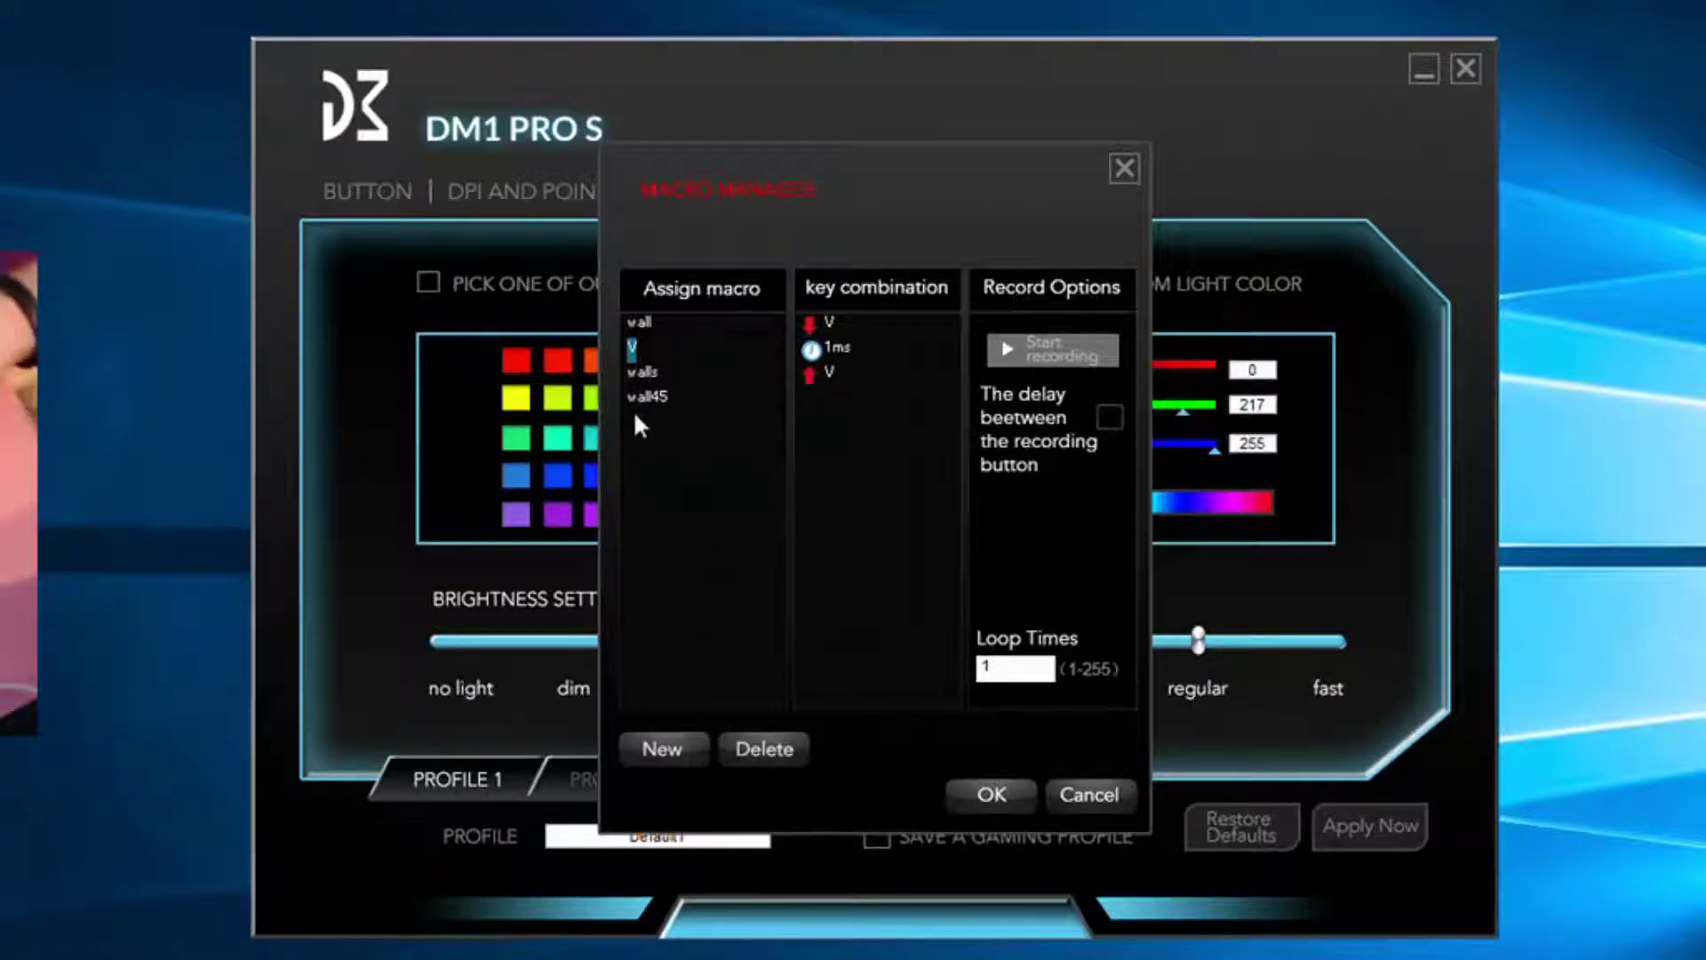
- Scroll through wall45's full key and delay sequence, then add a new empty macro entry
left_click(645, 398)
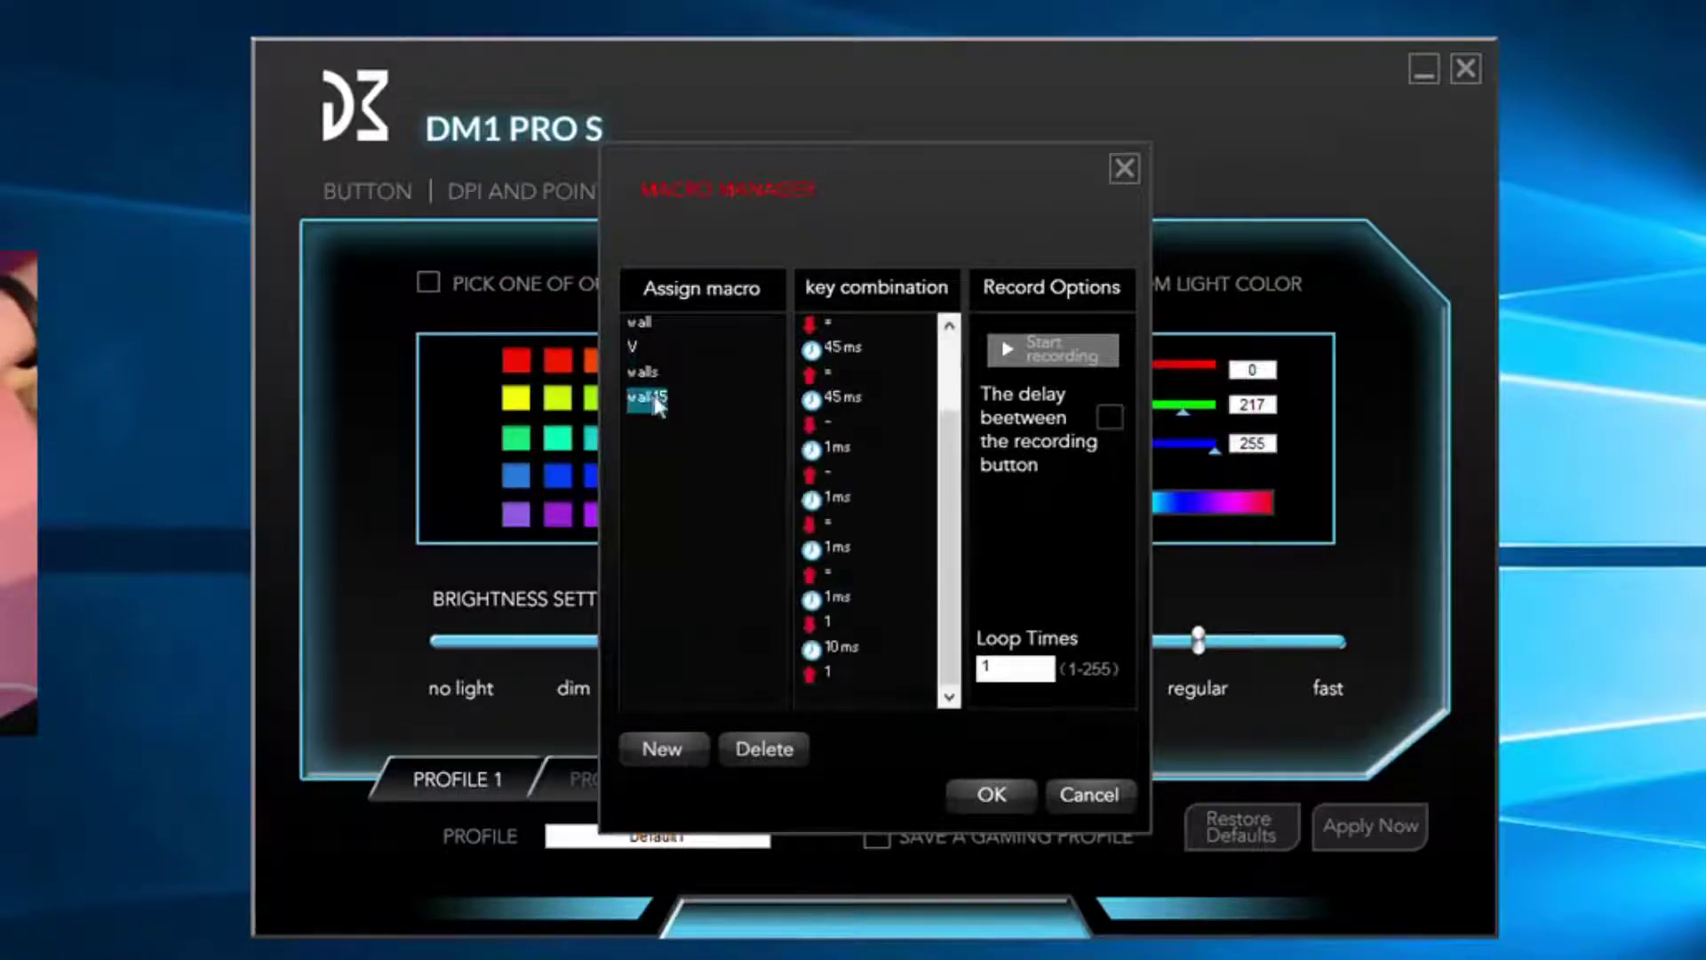
left_click_drag(958, 462, 953, 382)
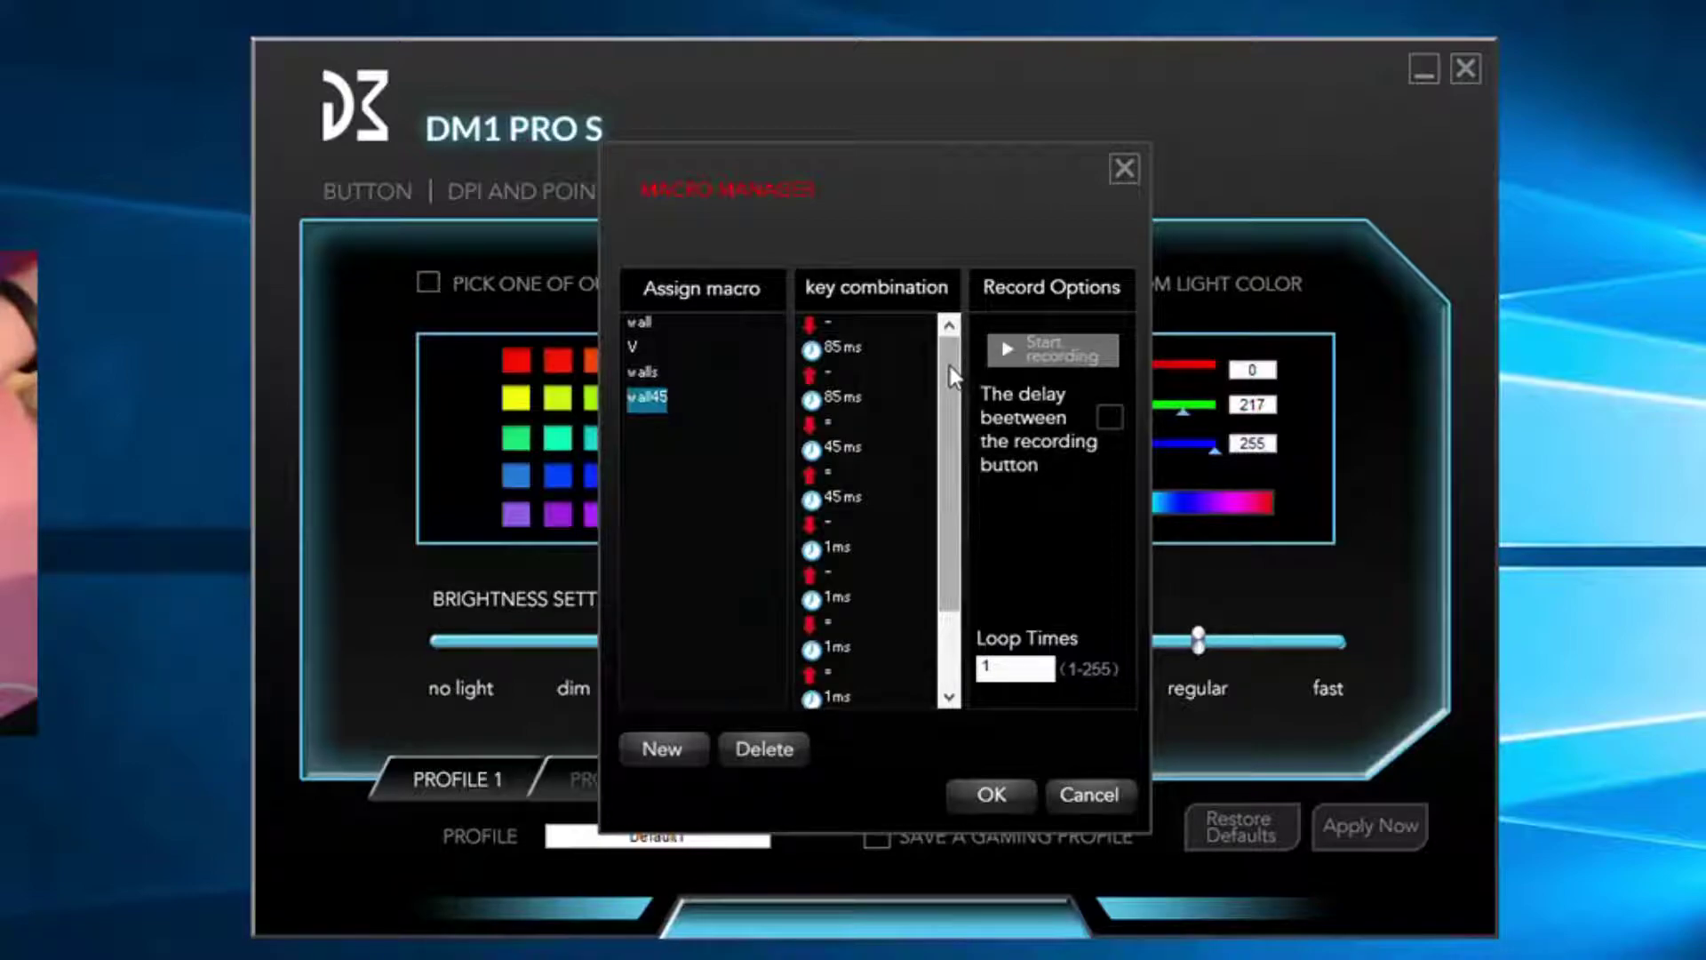
mouse_move(953, 382)
left_mouse_down()
mouse_move(949, 441)
mouse_move(948, 398)
left_mouse_up()
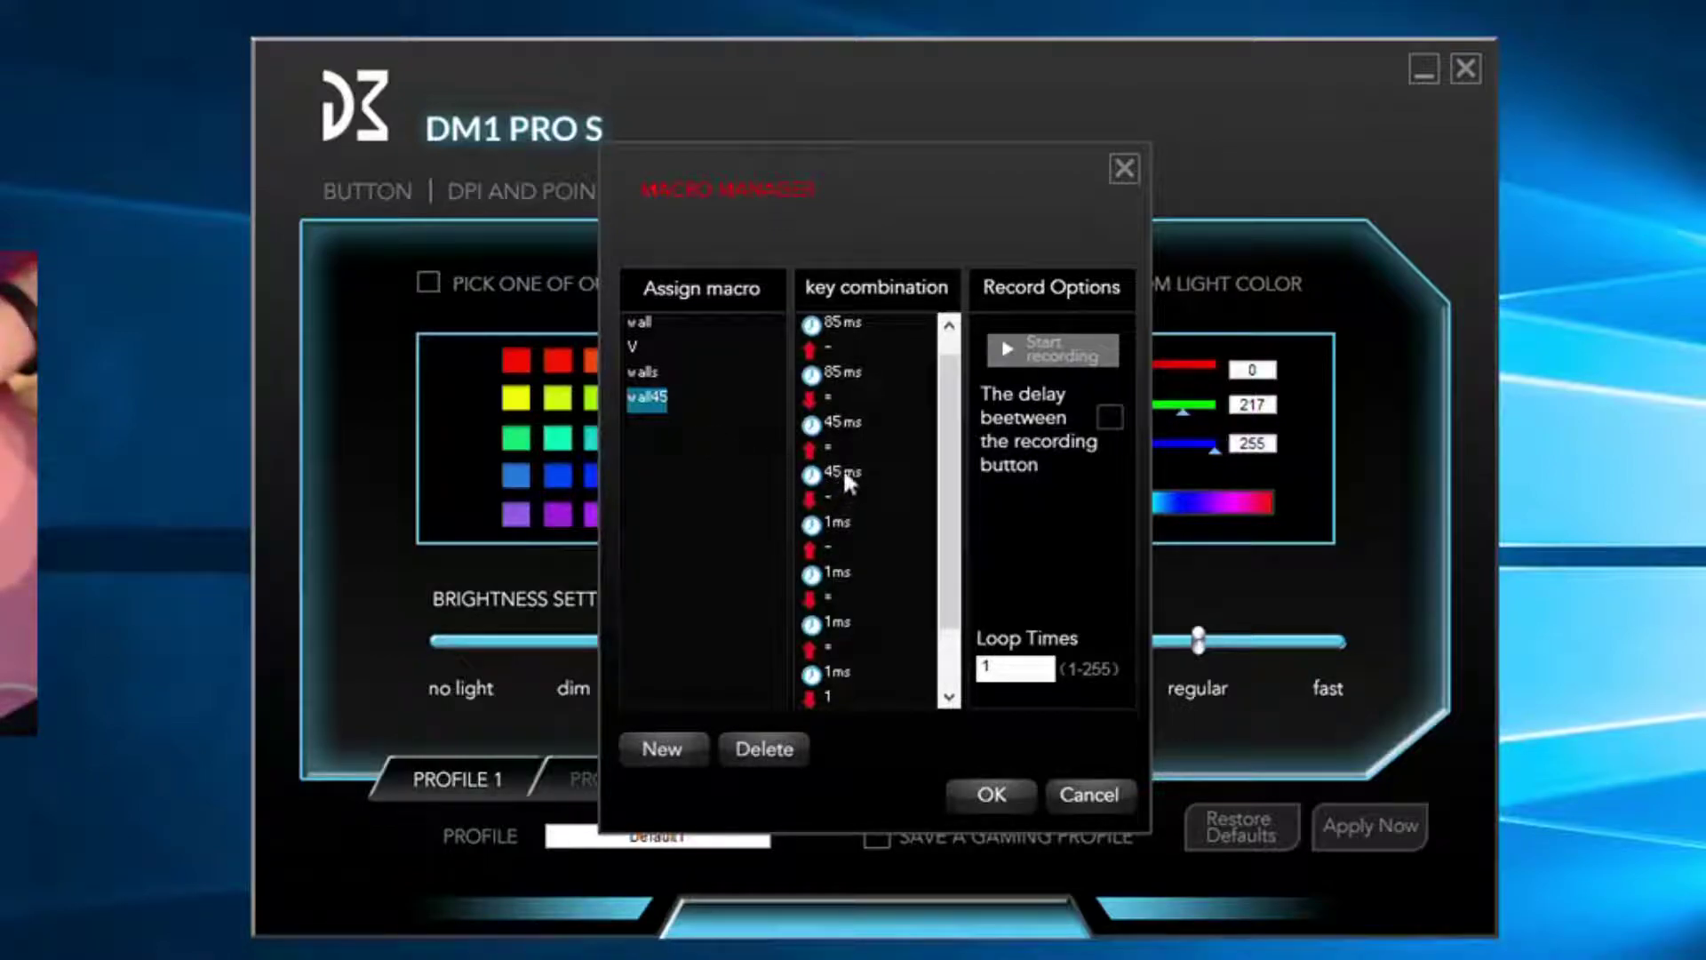
left_click_drag(944, 487, 947, 457)
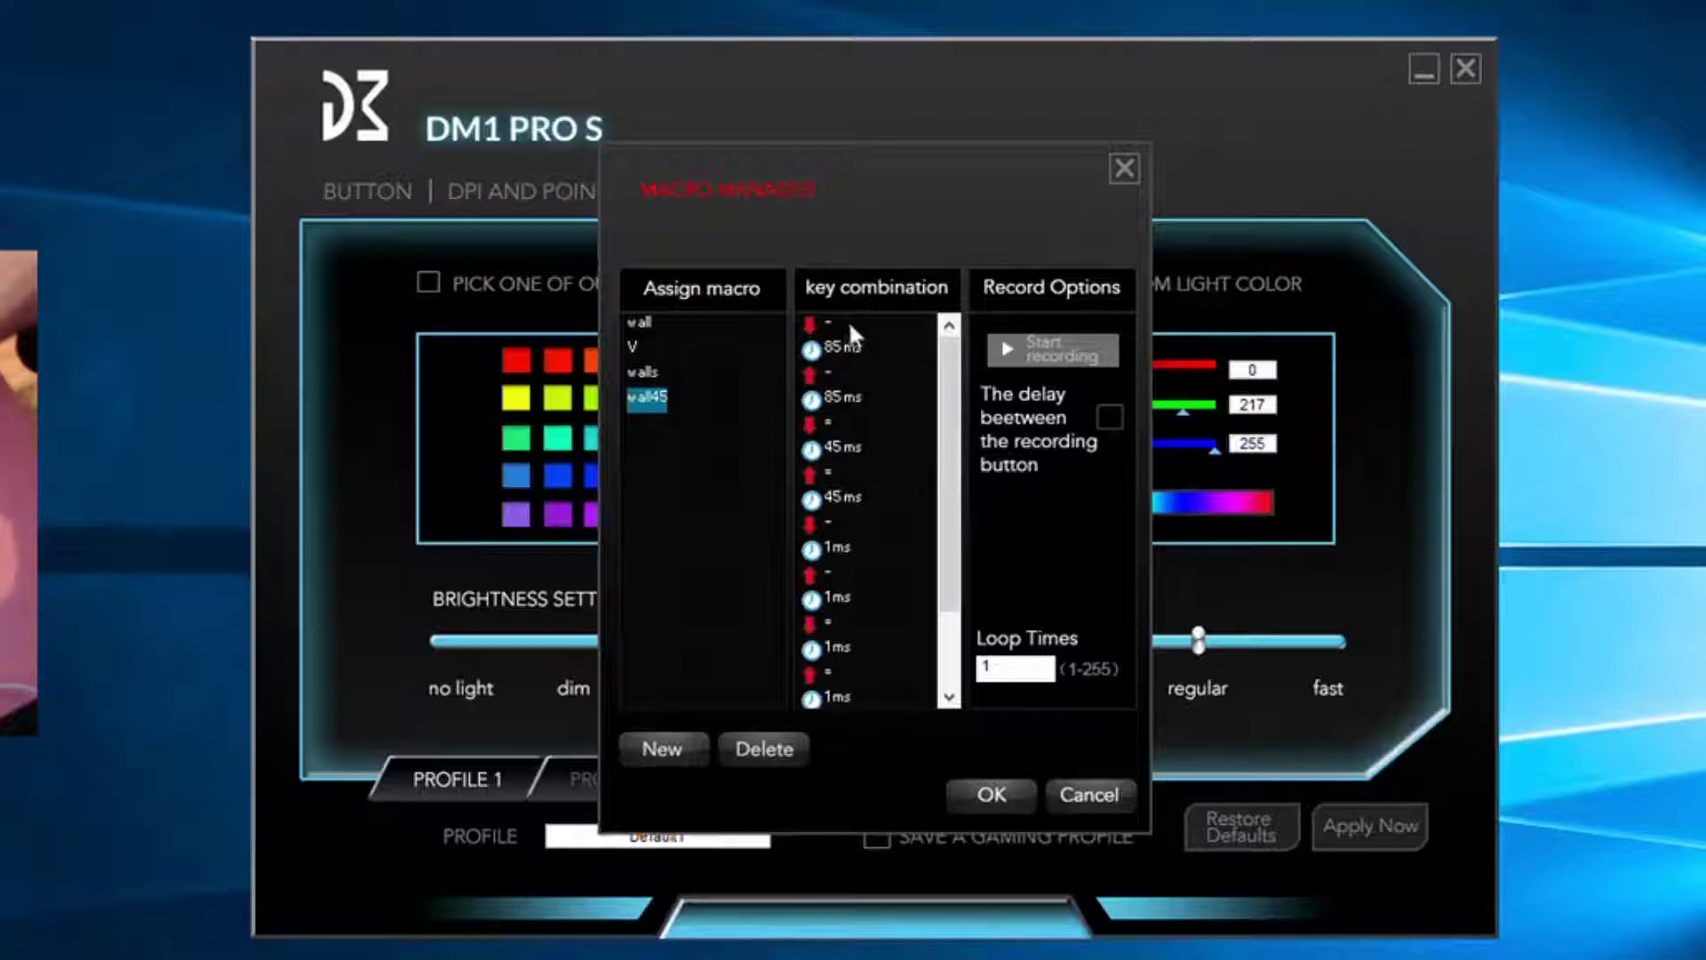
left_click_drag(945, 551, 935, 642)
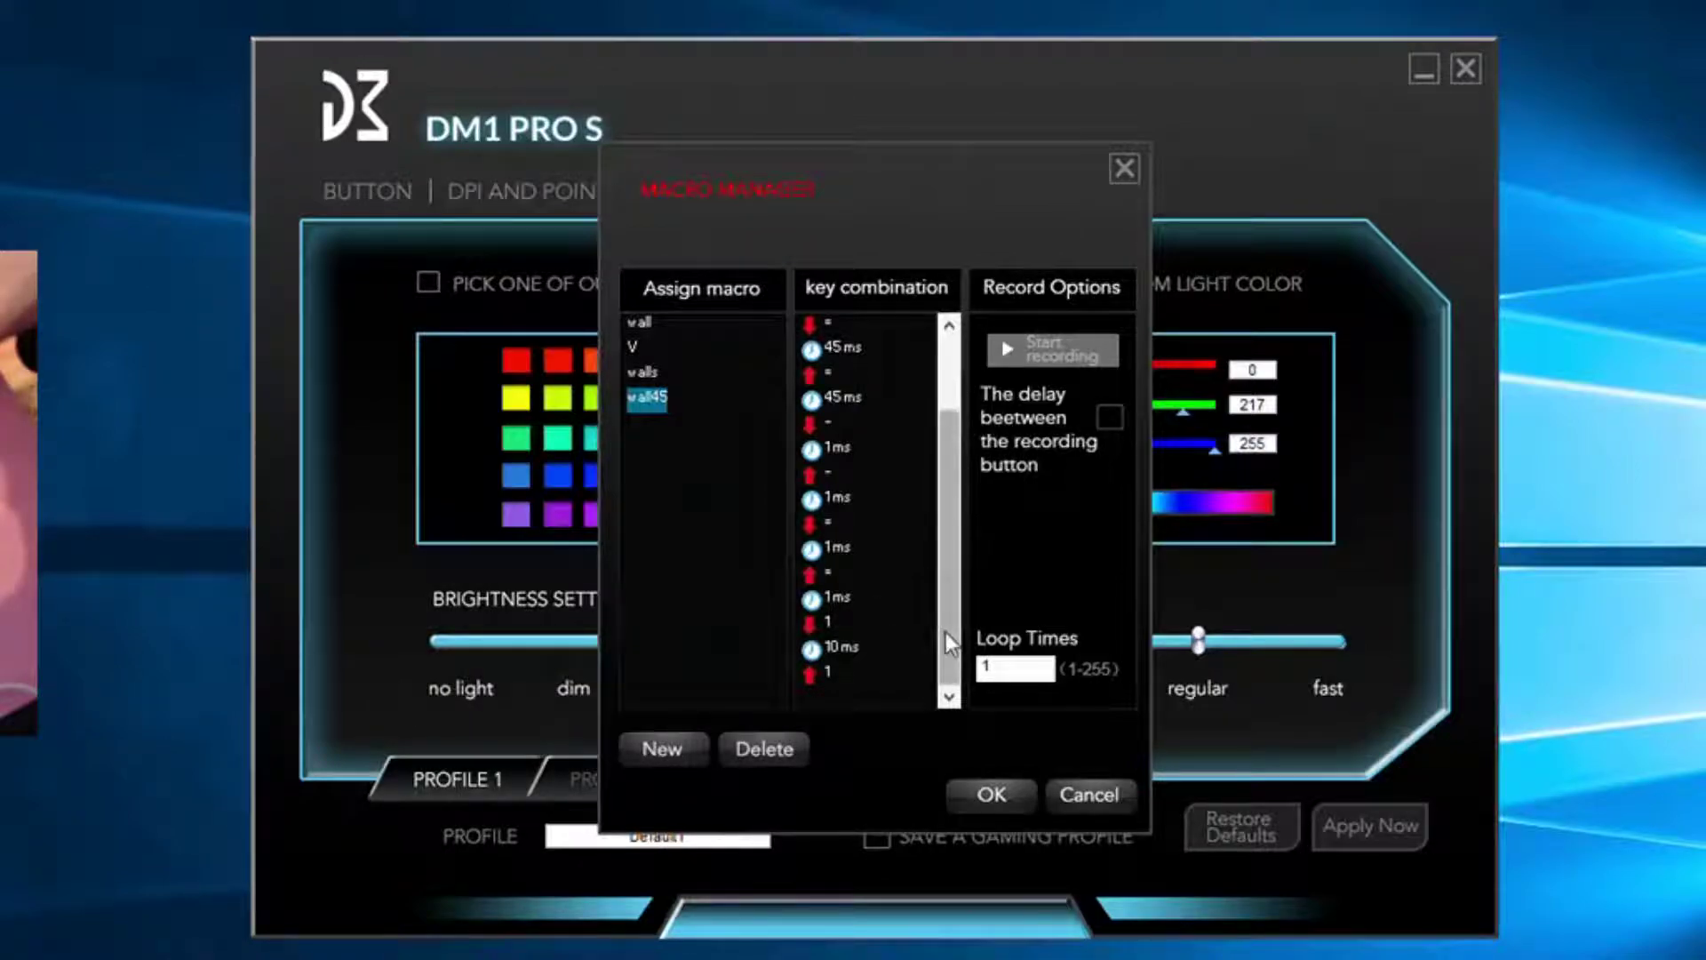
scroll(928, 544, "up", 2)
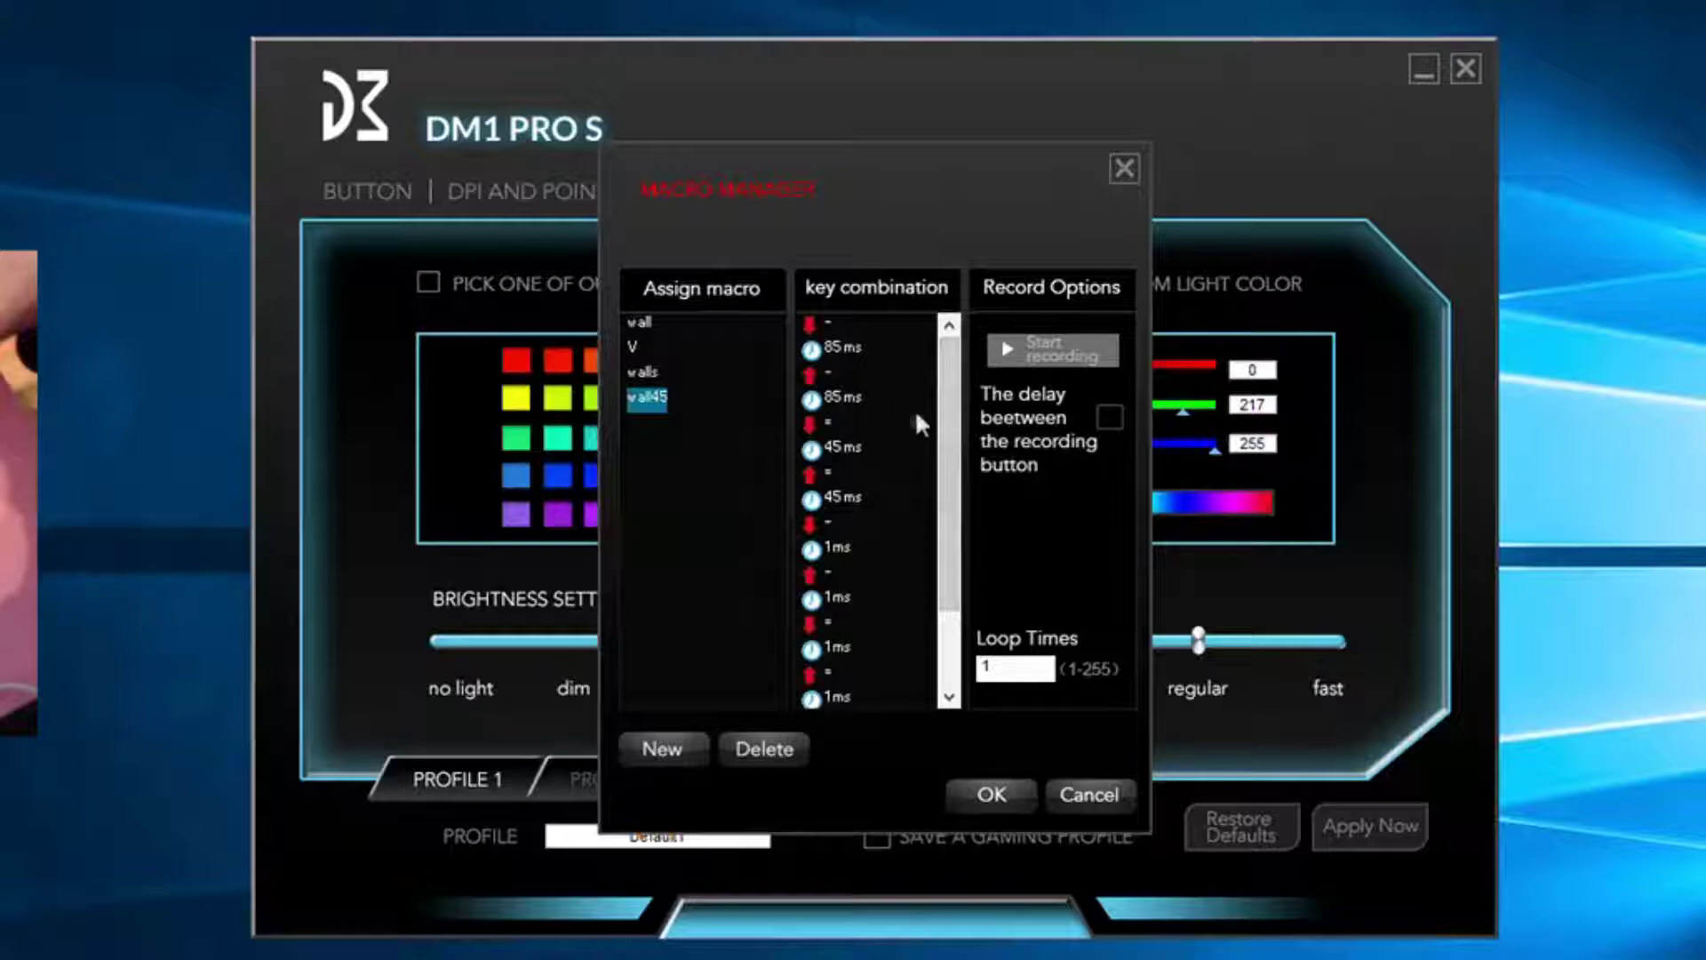
left_click_drag(949, 403, 951, 432)
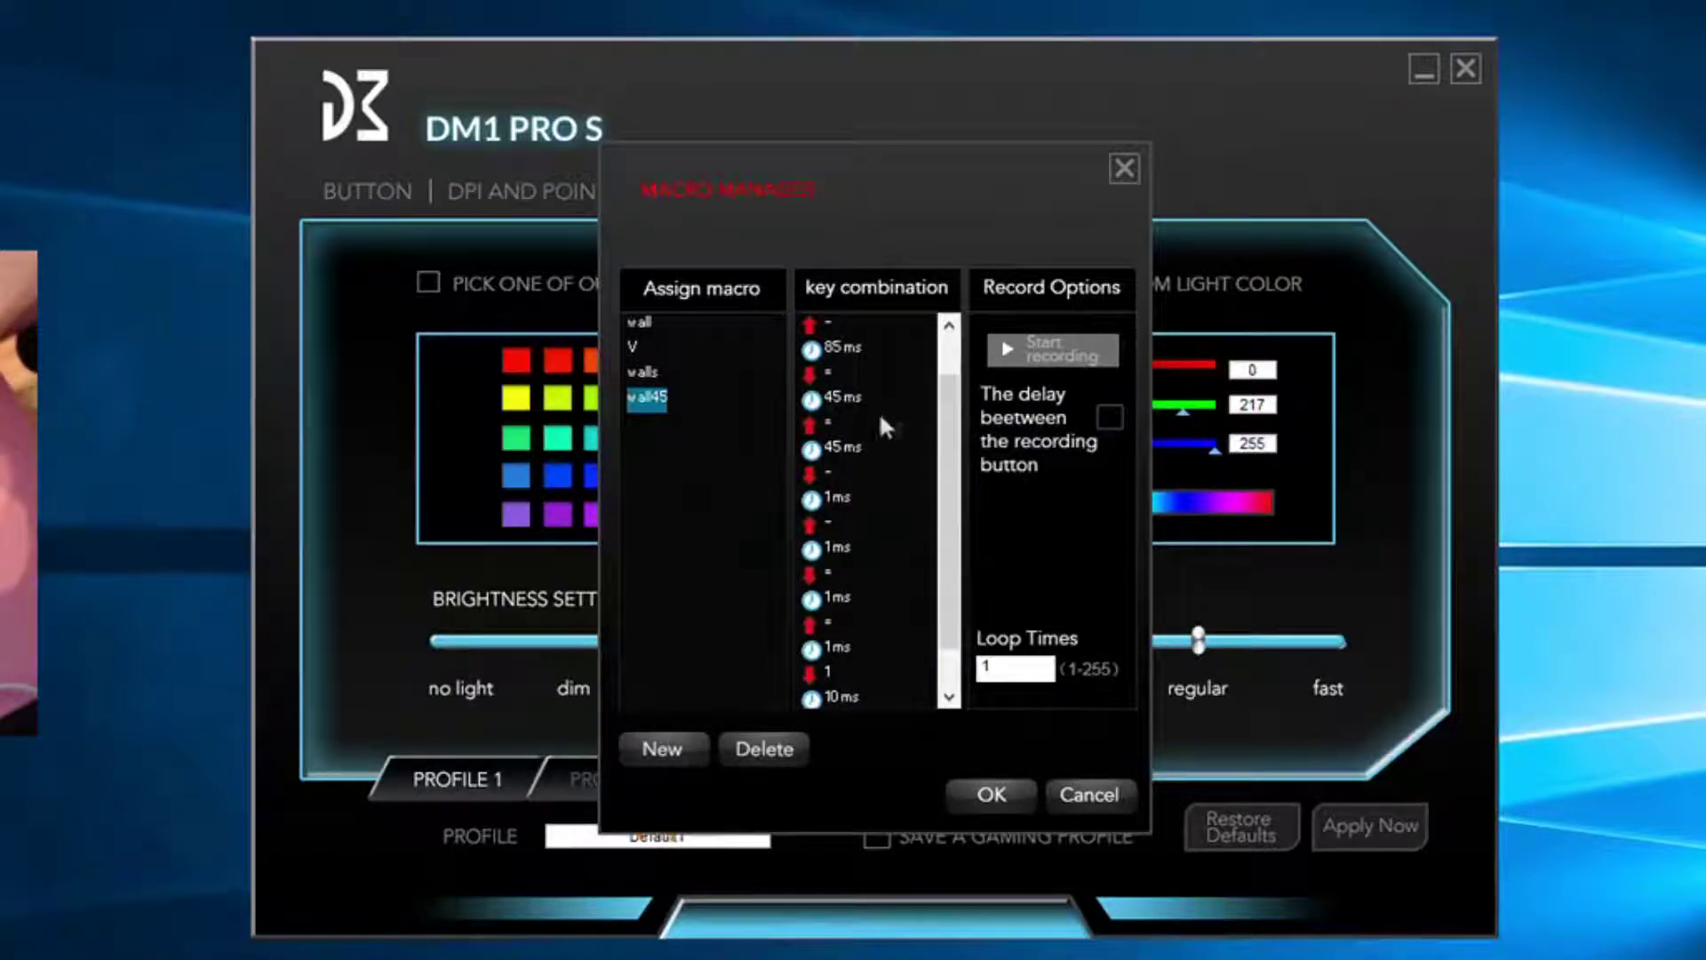
left_click_drag(946, 460, 946, 493)
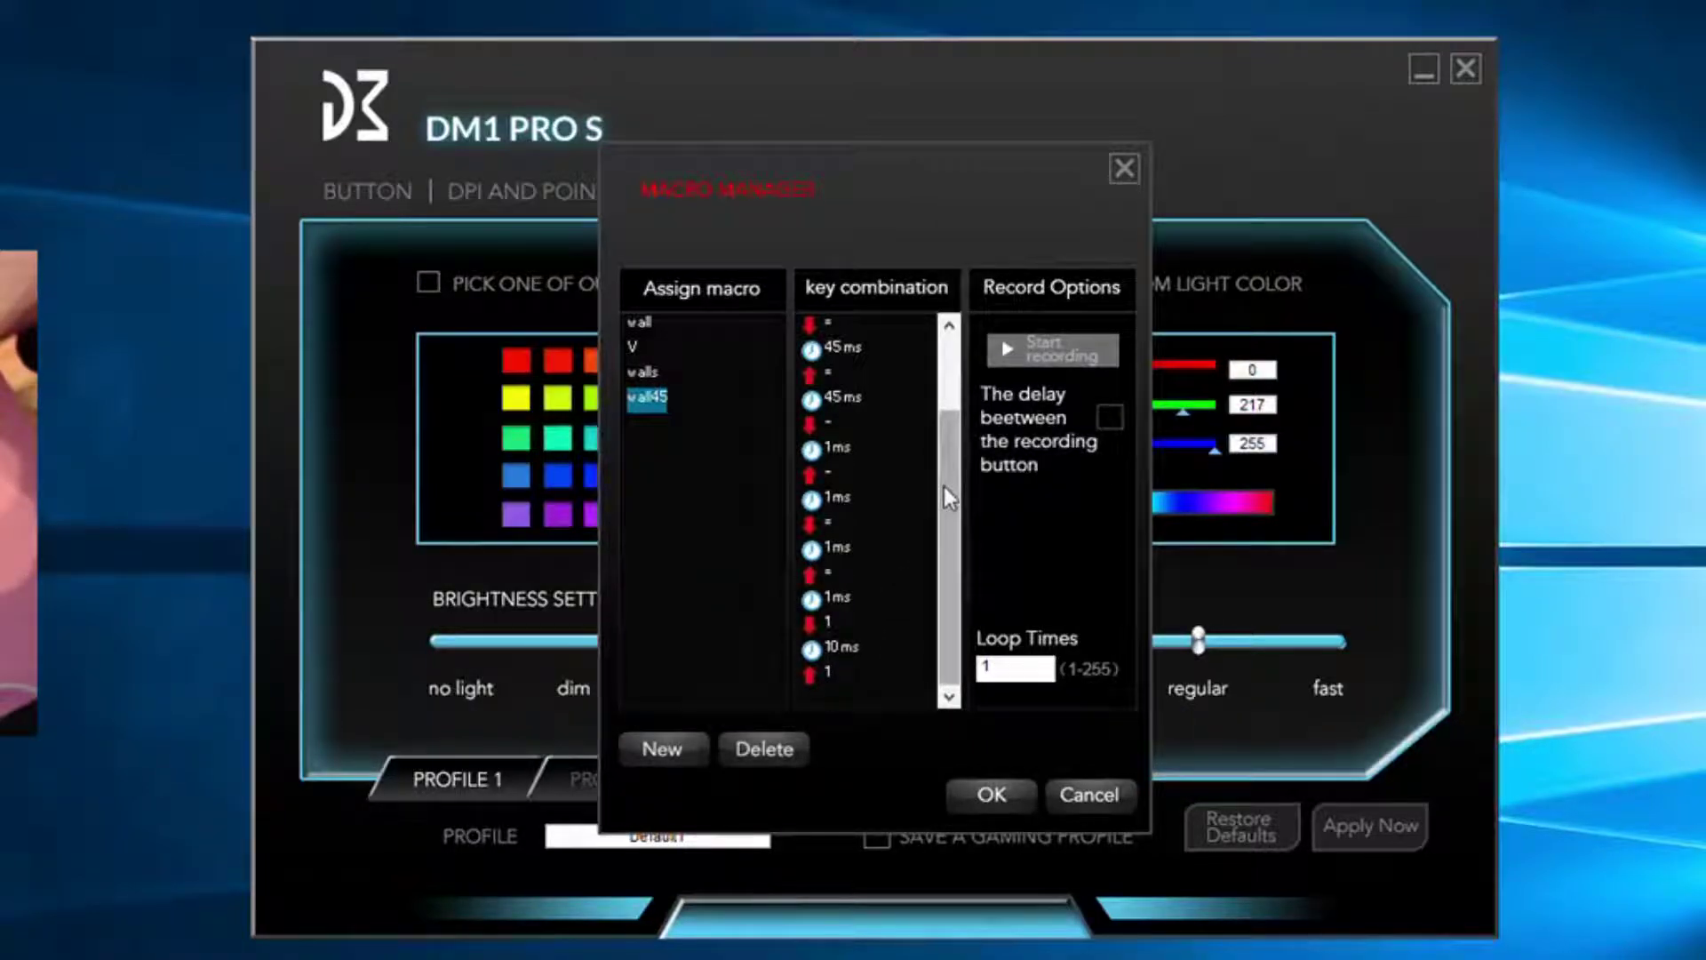
left_click_drag(943, 487, 928, 403)
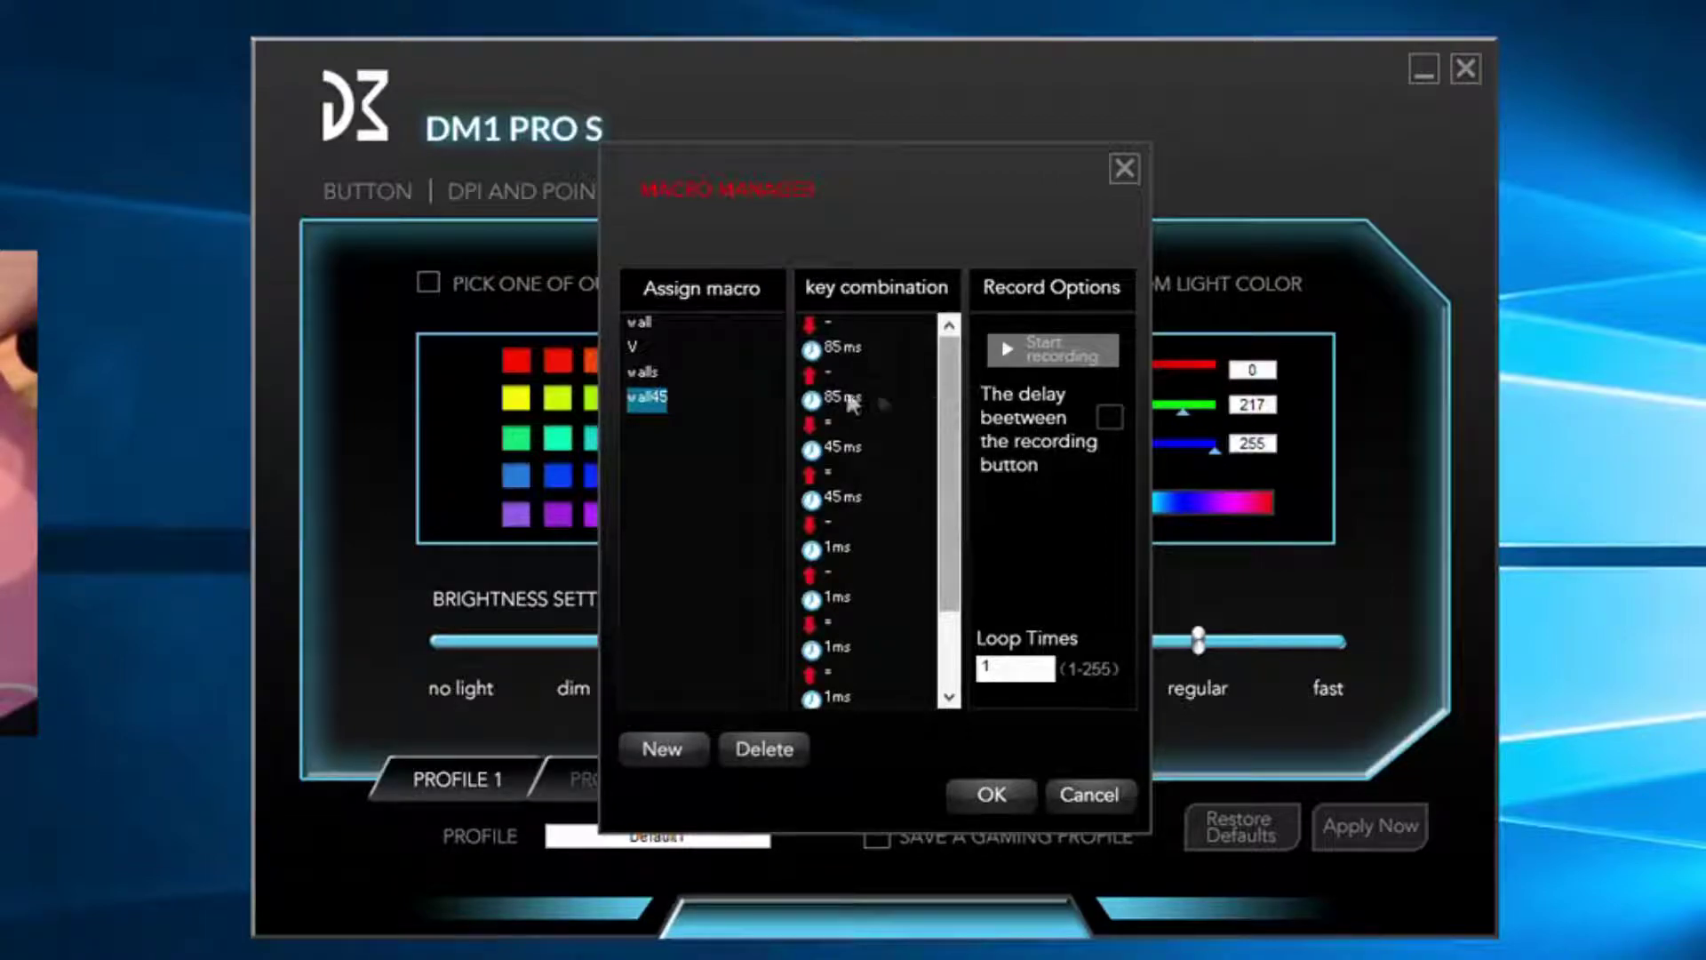
scroll(854, 404, "down", 2)
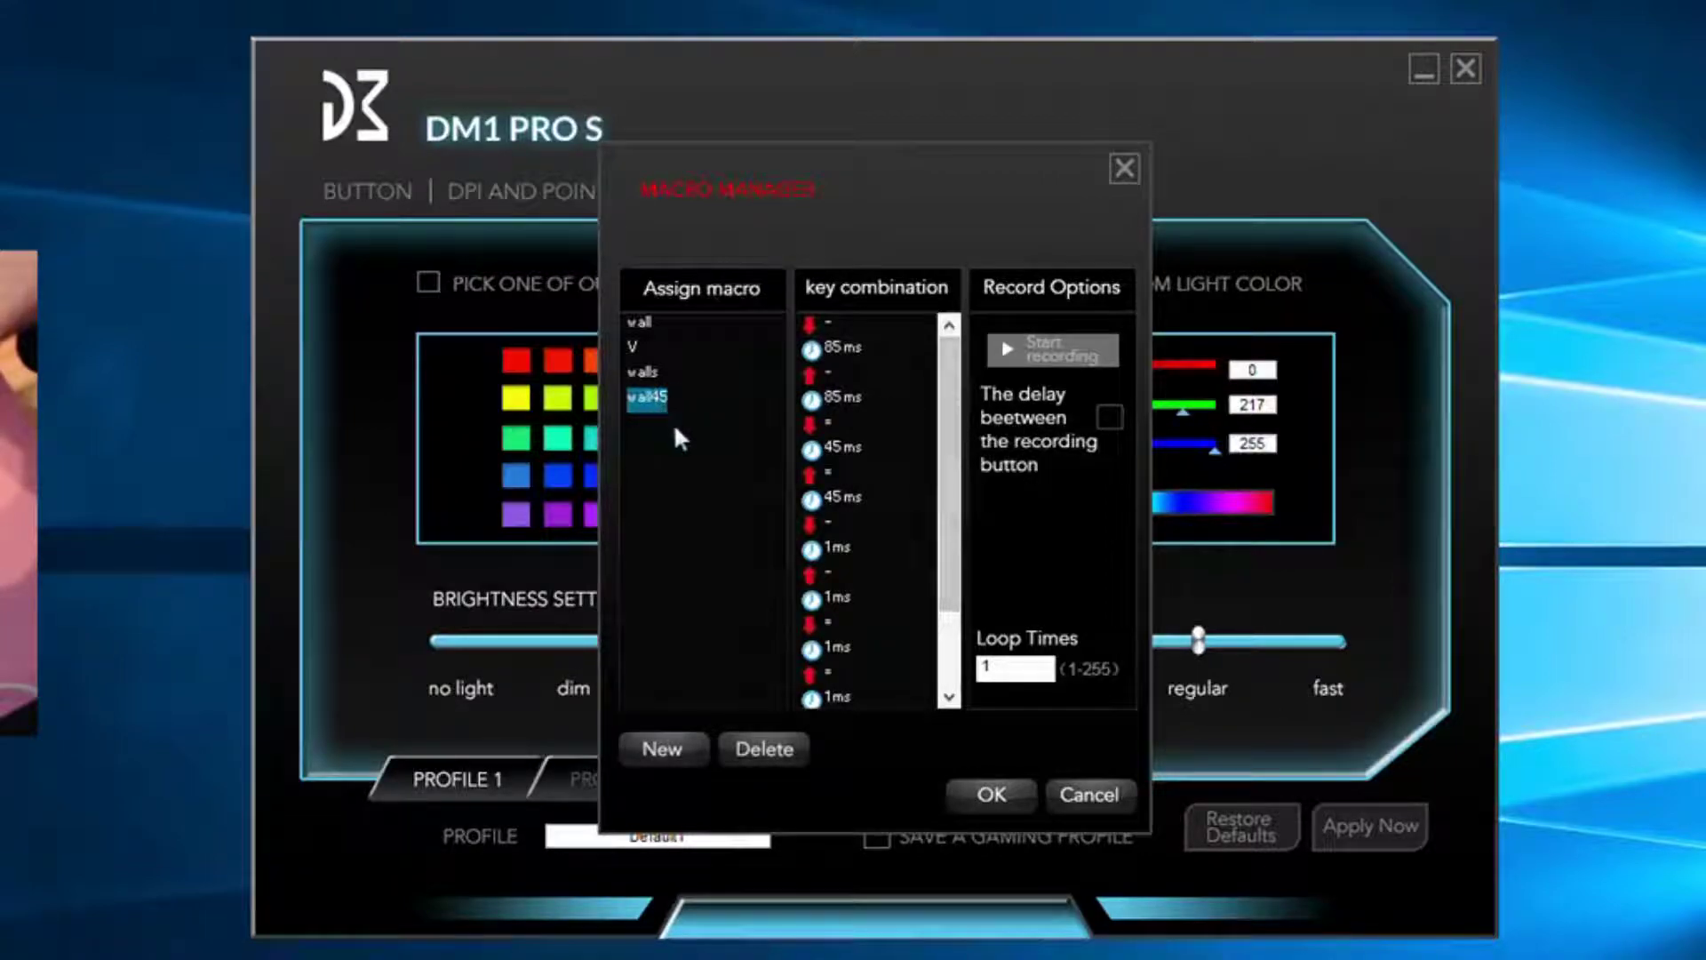
left_click(658, 755)
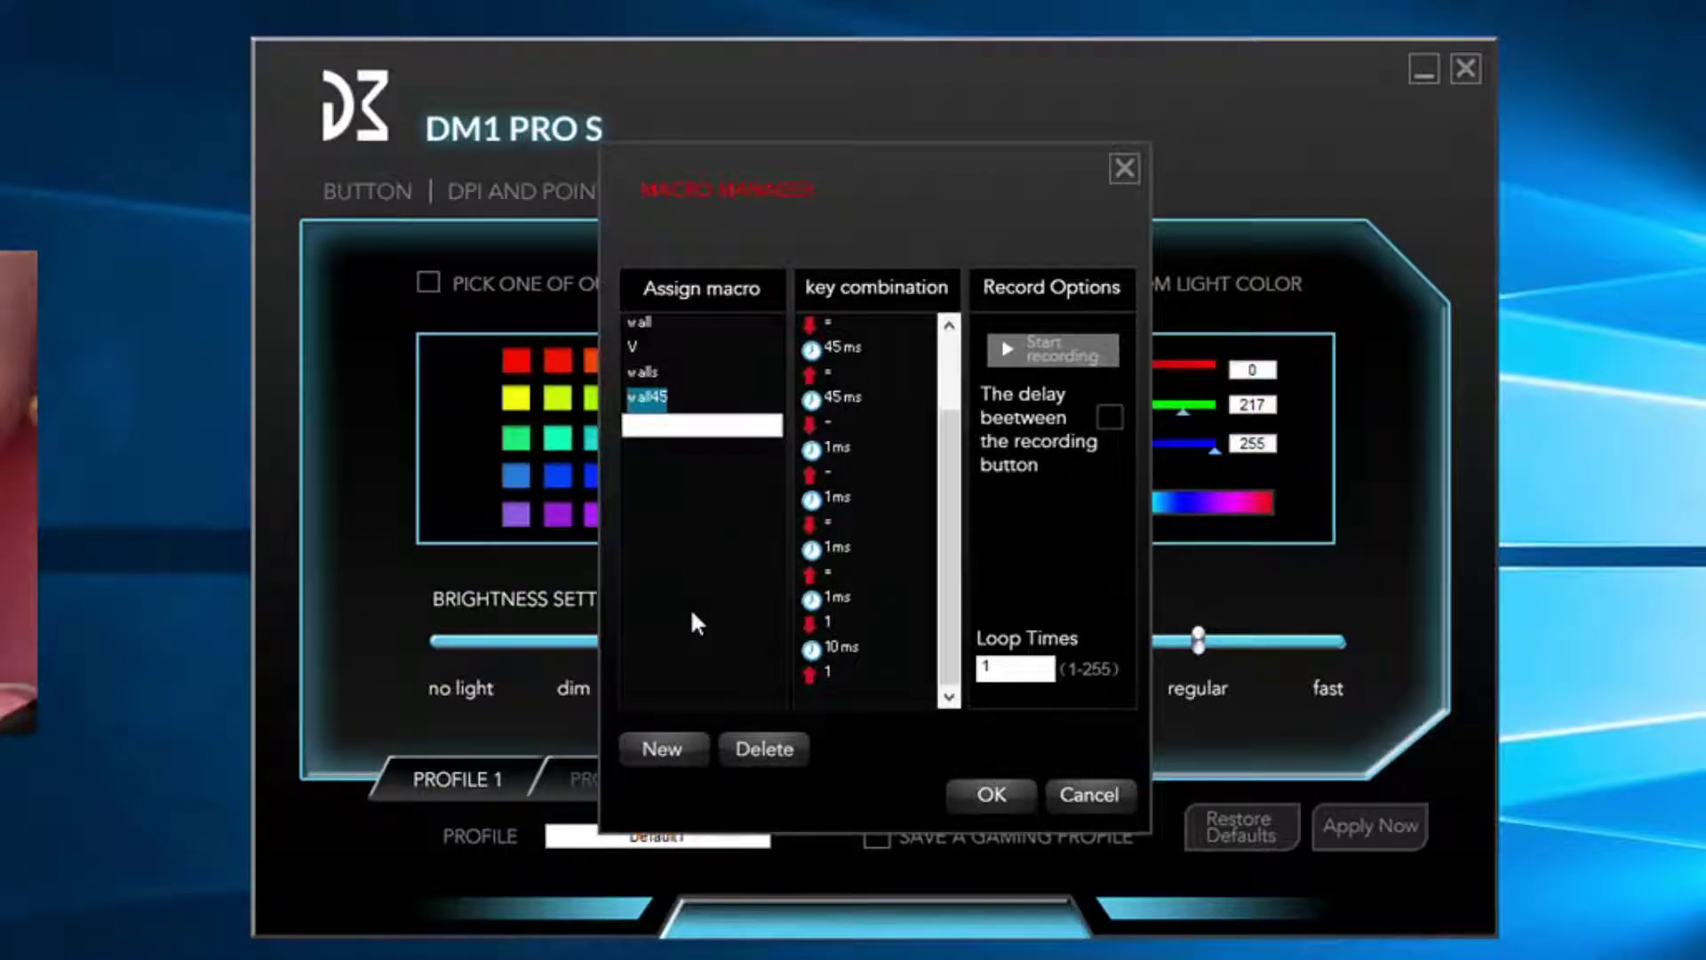
- Name the new macro 'wallnew', discard the extra entry, and enable delays between recorded keys
type("wakk")
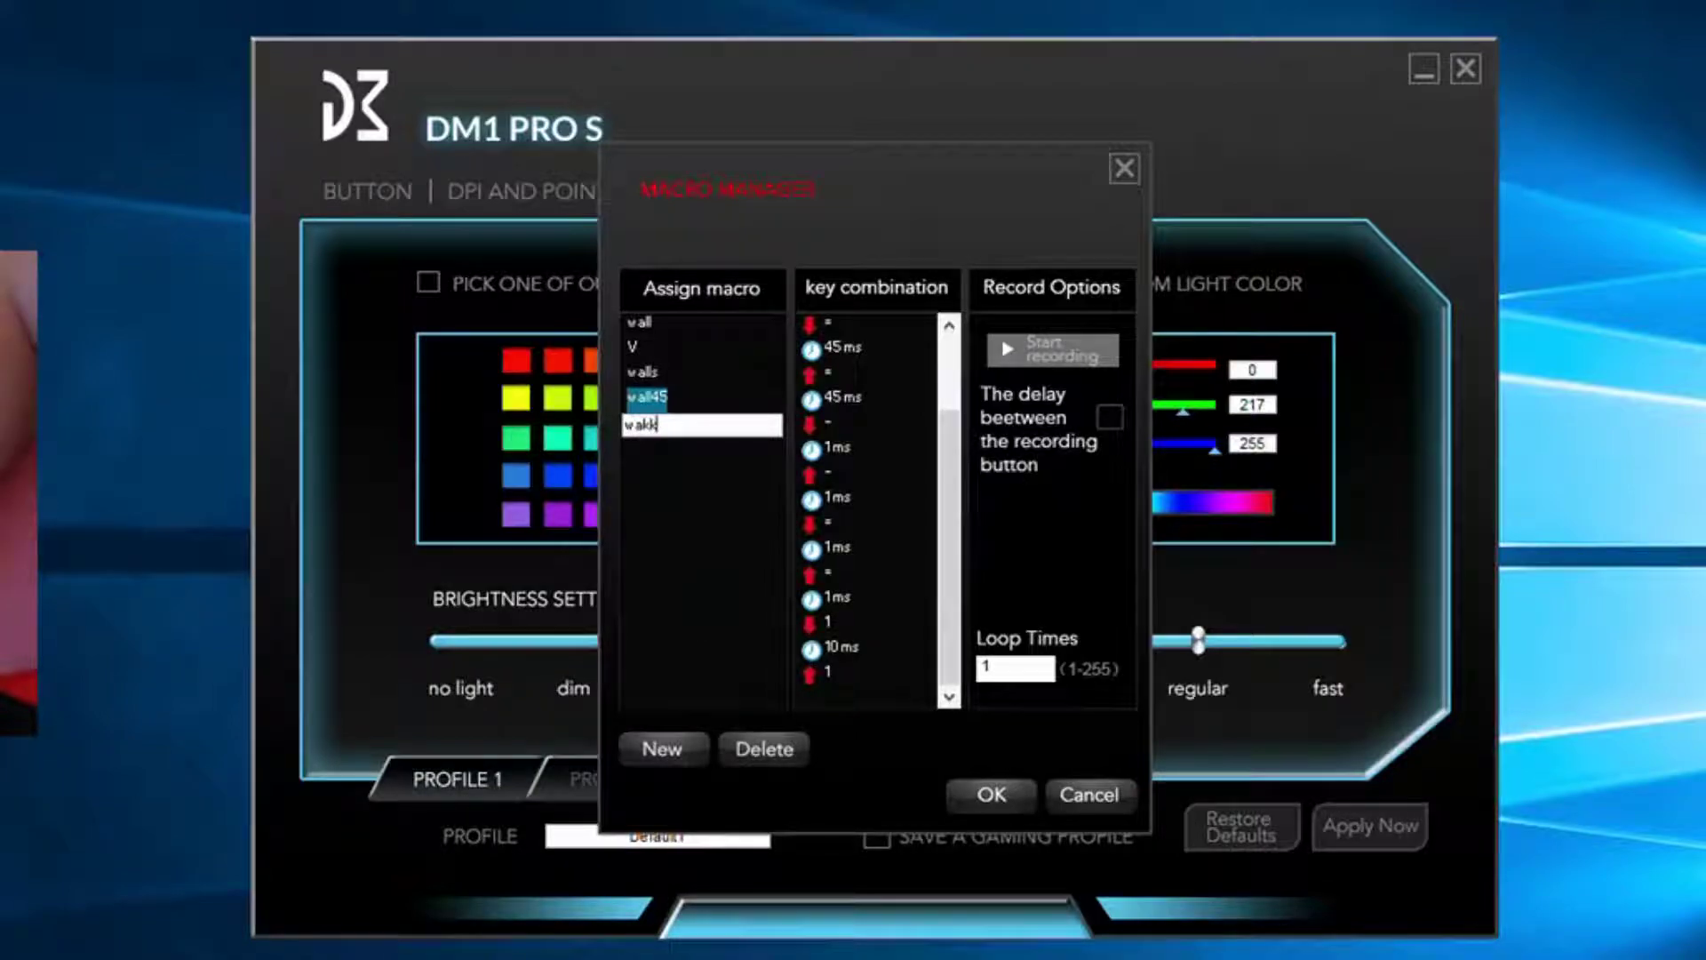
key("BackSpace")
key("BackSpace")
type("ll")
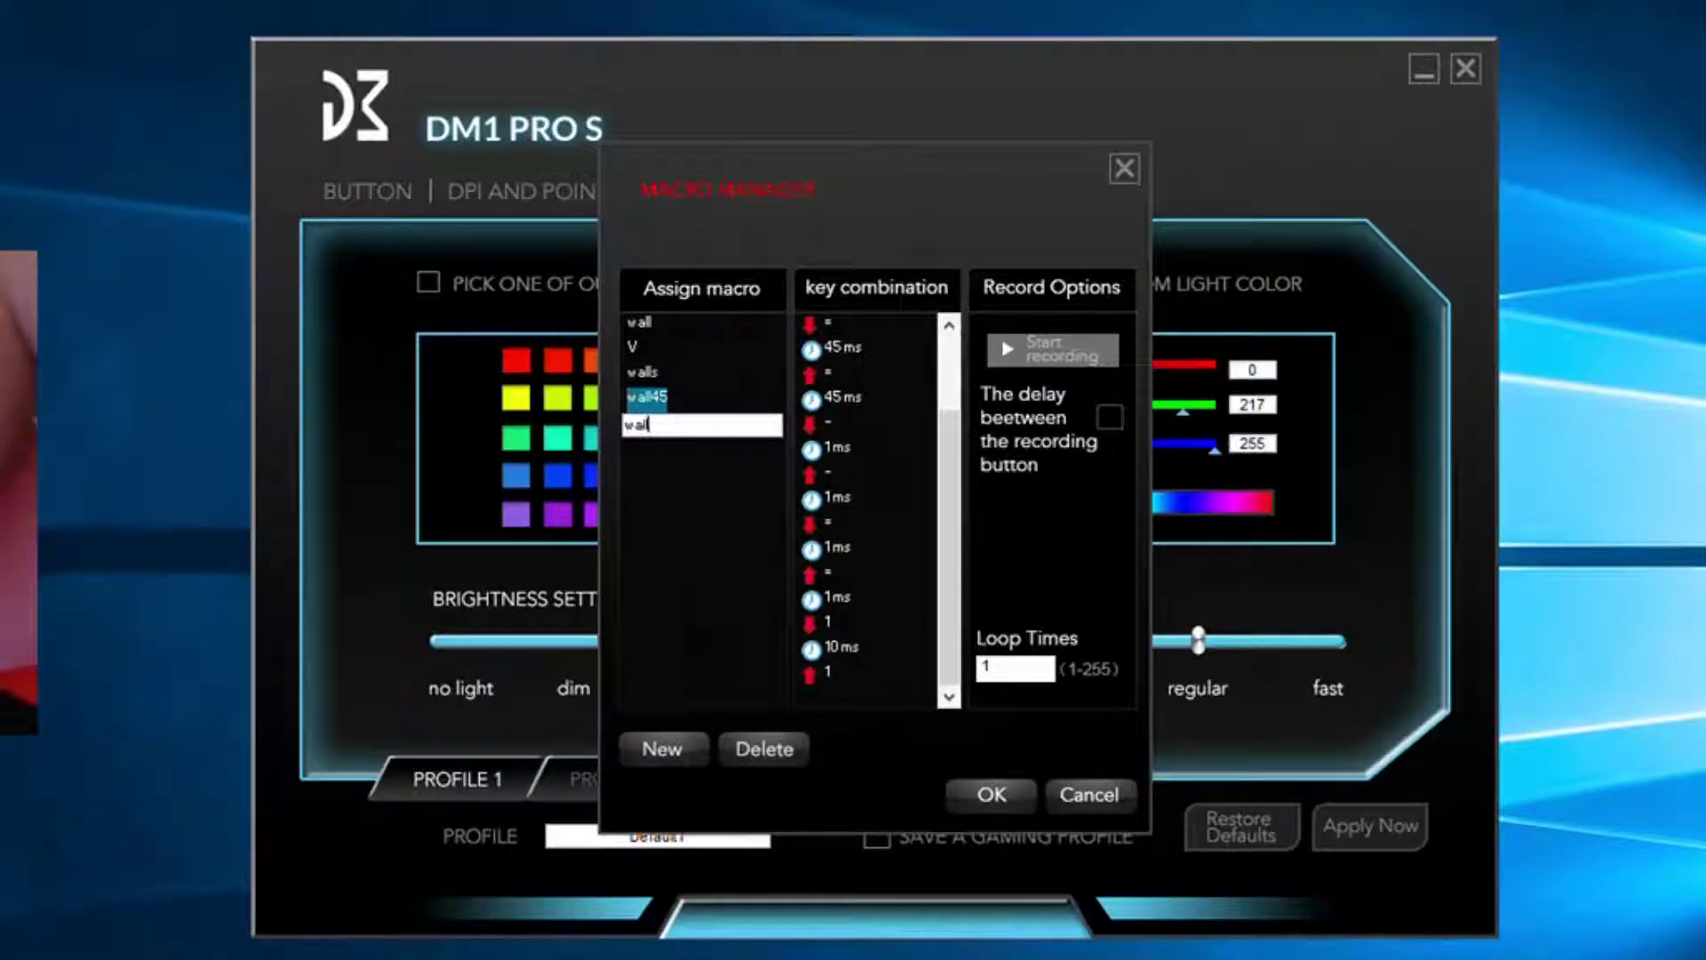
type("new")
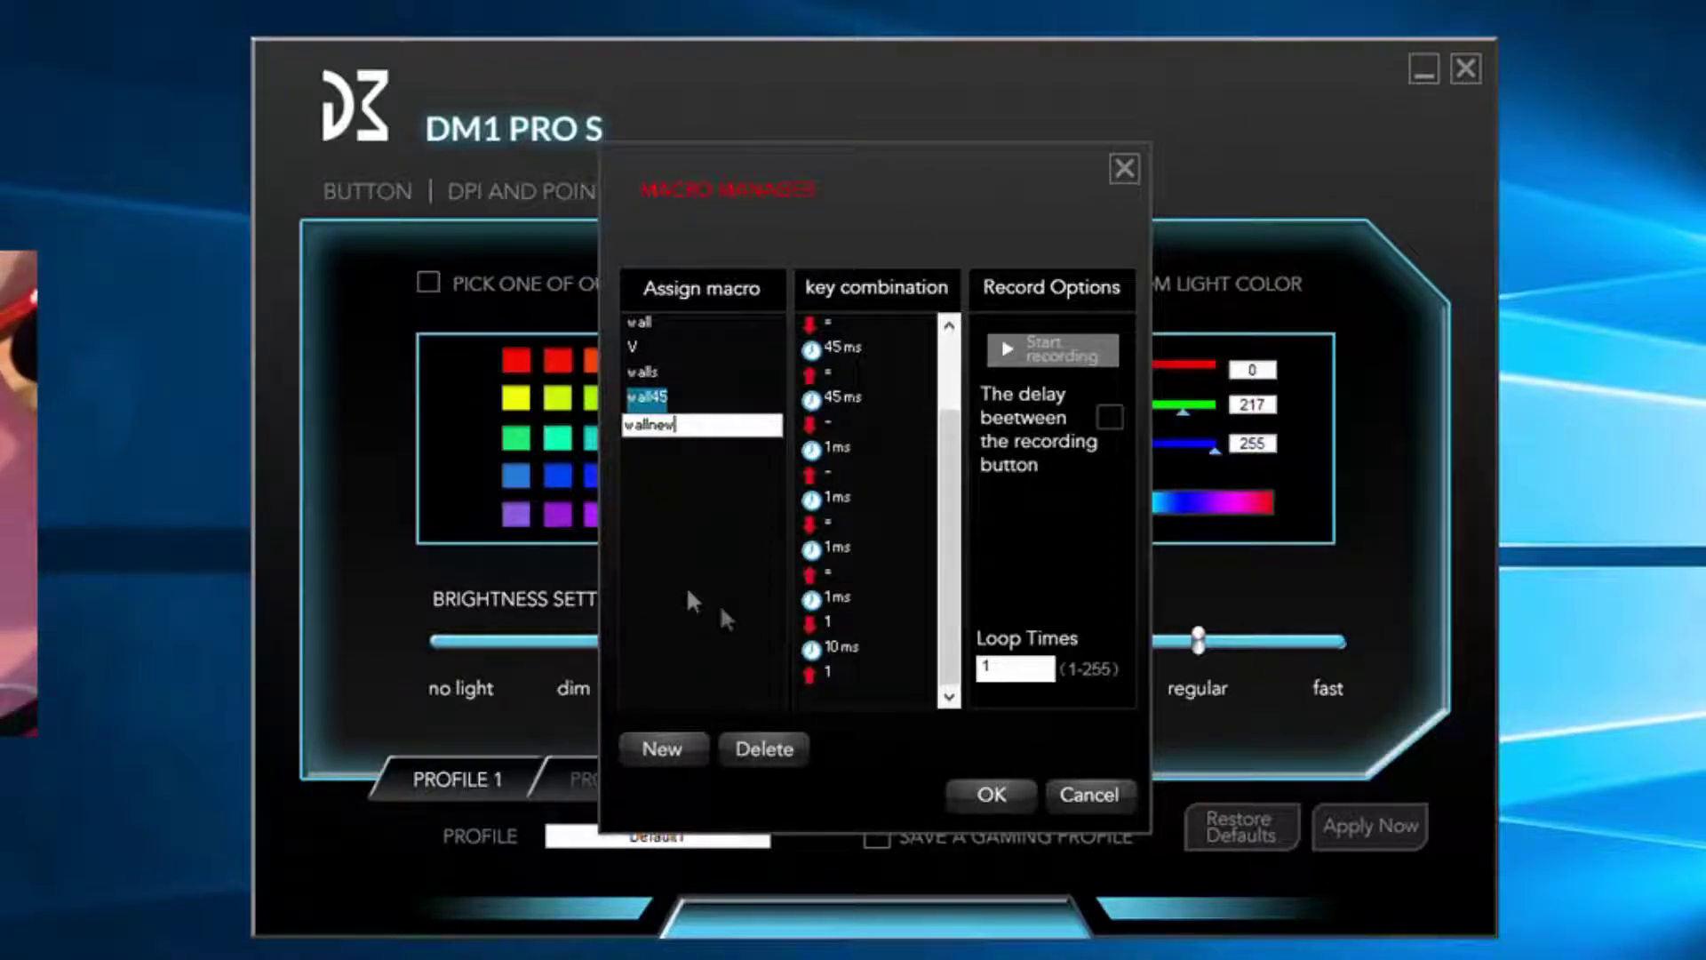
left_click(658, 425)
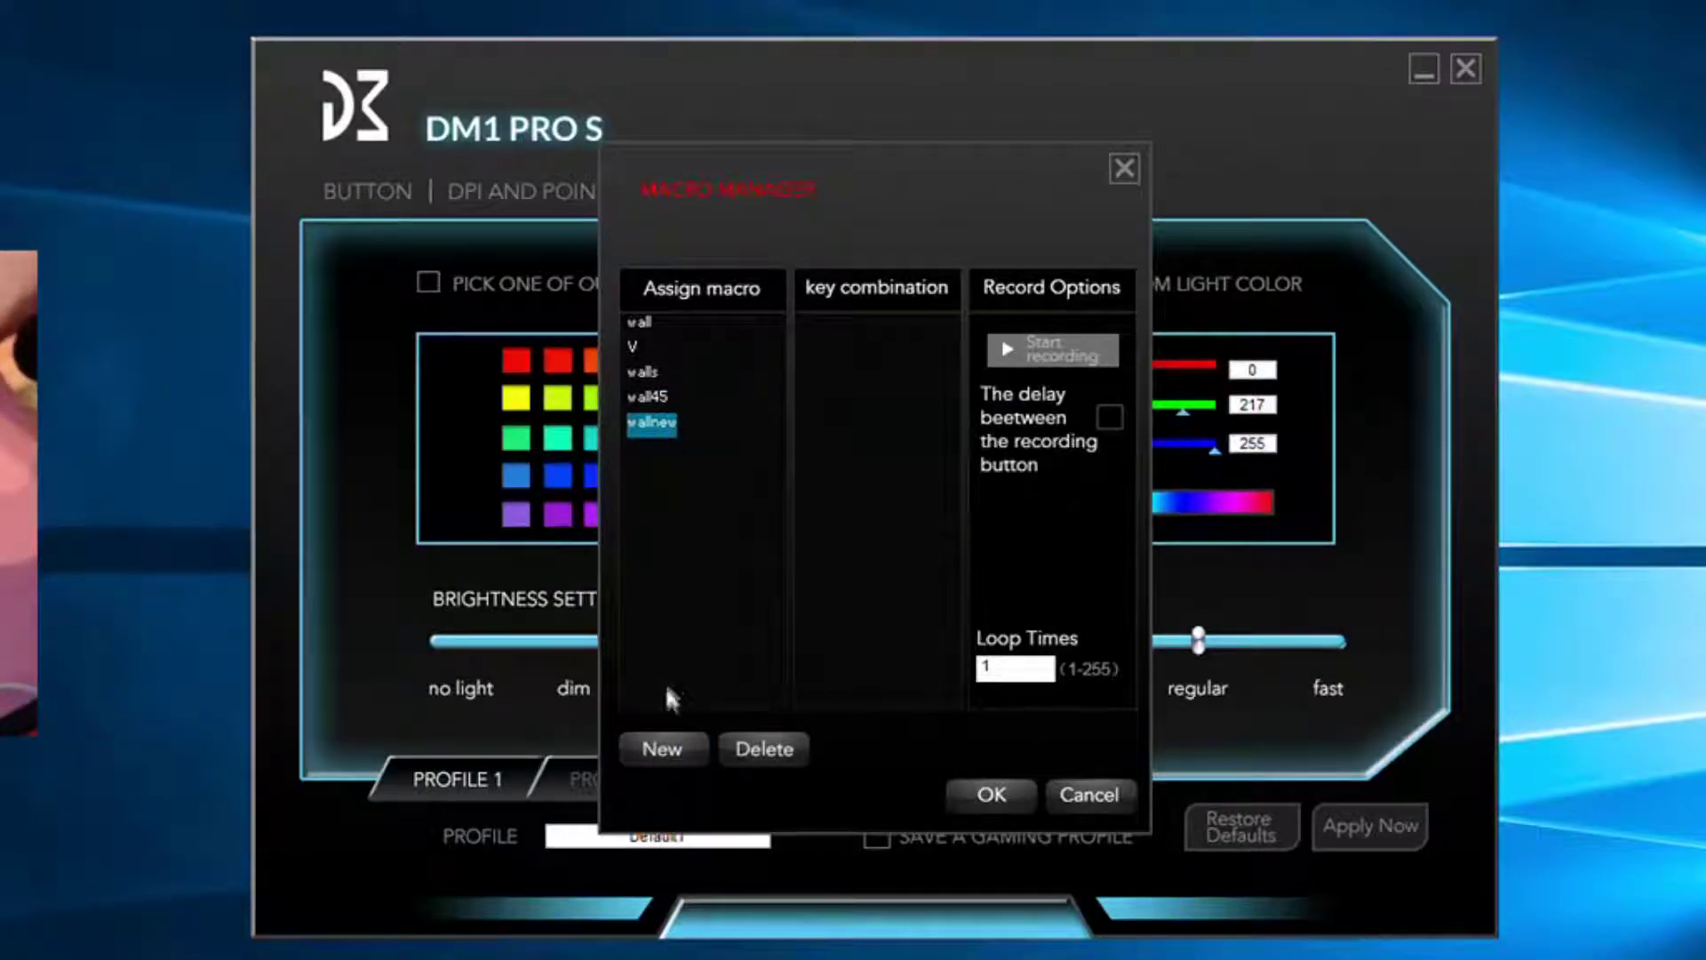
left_click(671, 747)
left_click(652, 424)
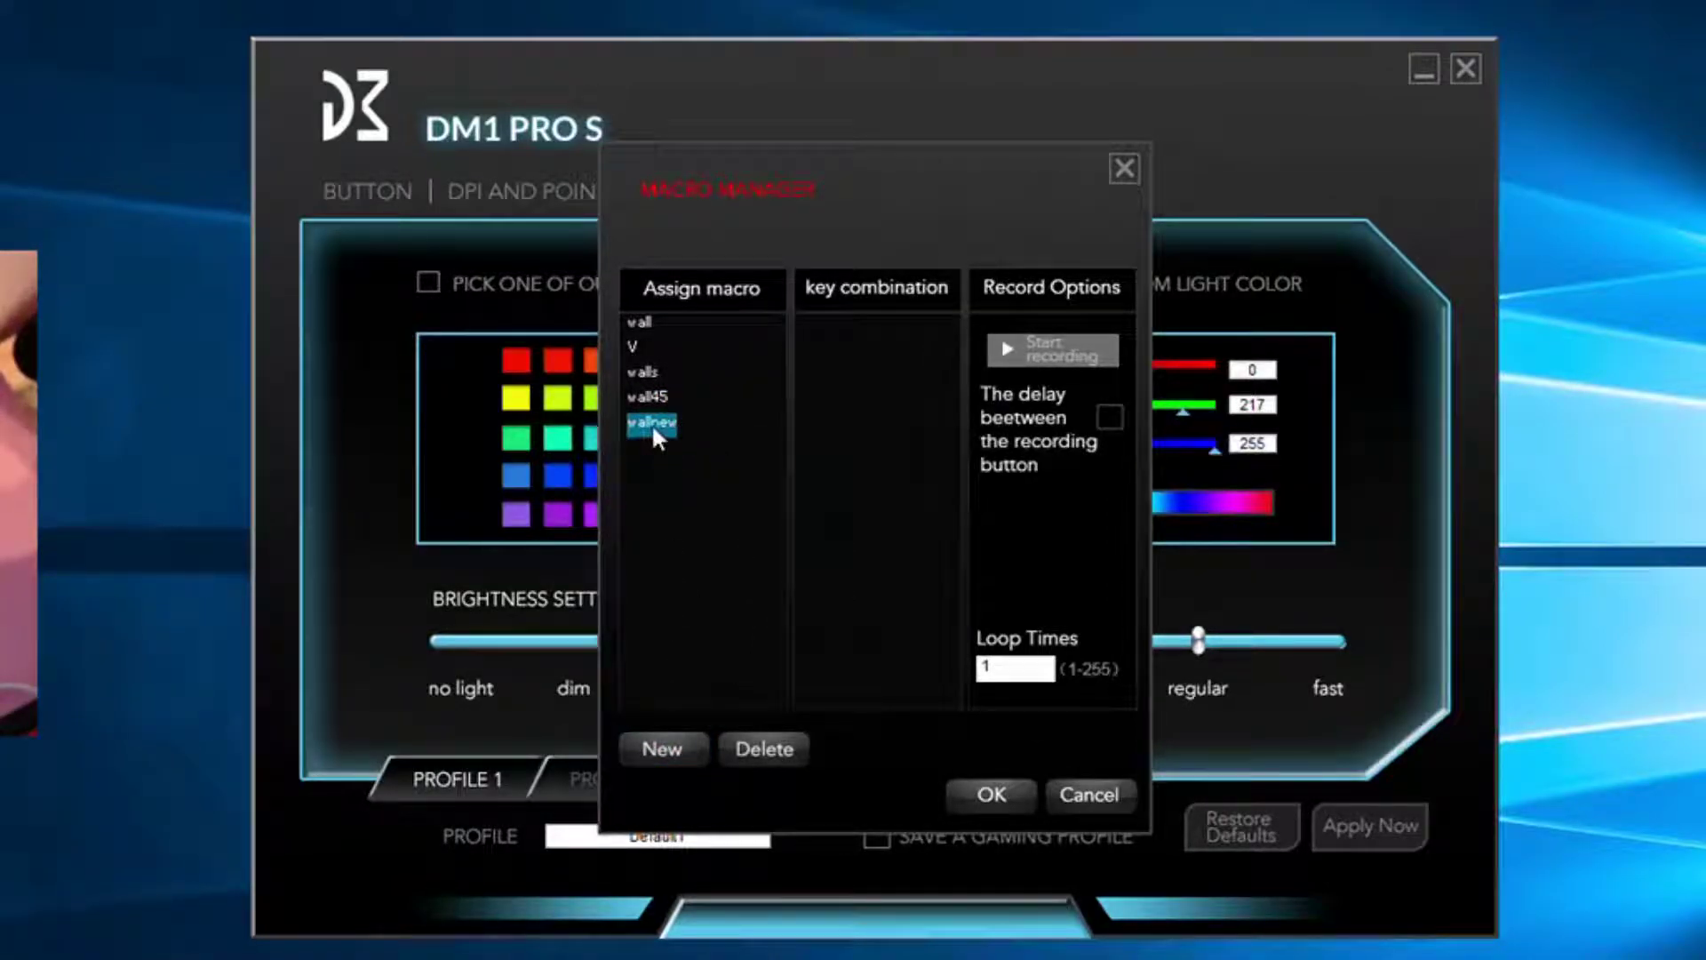
left_click(1111, 417)
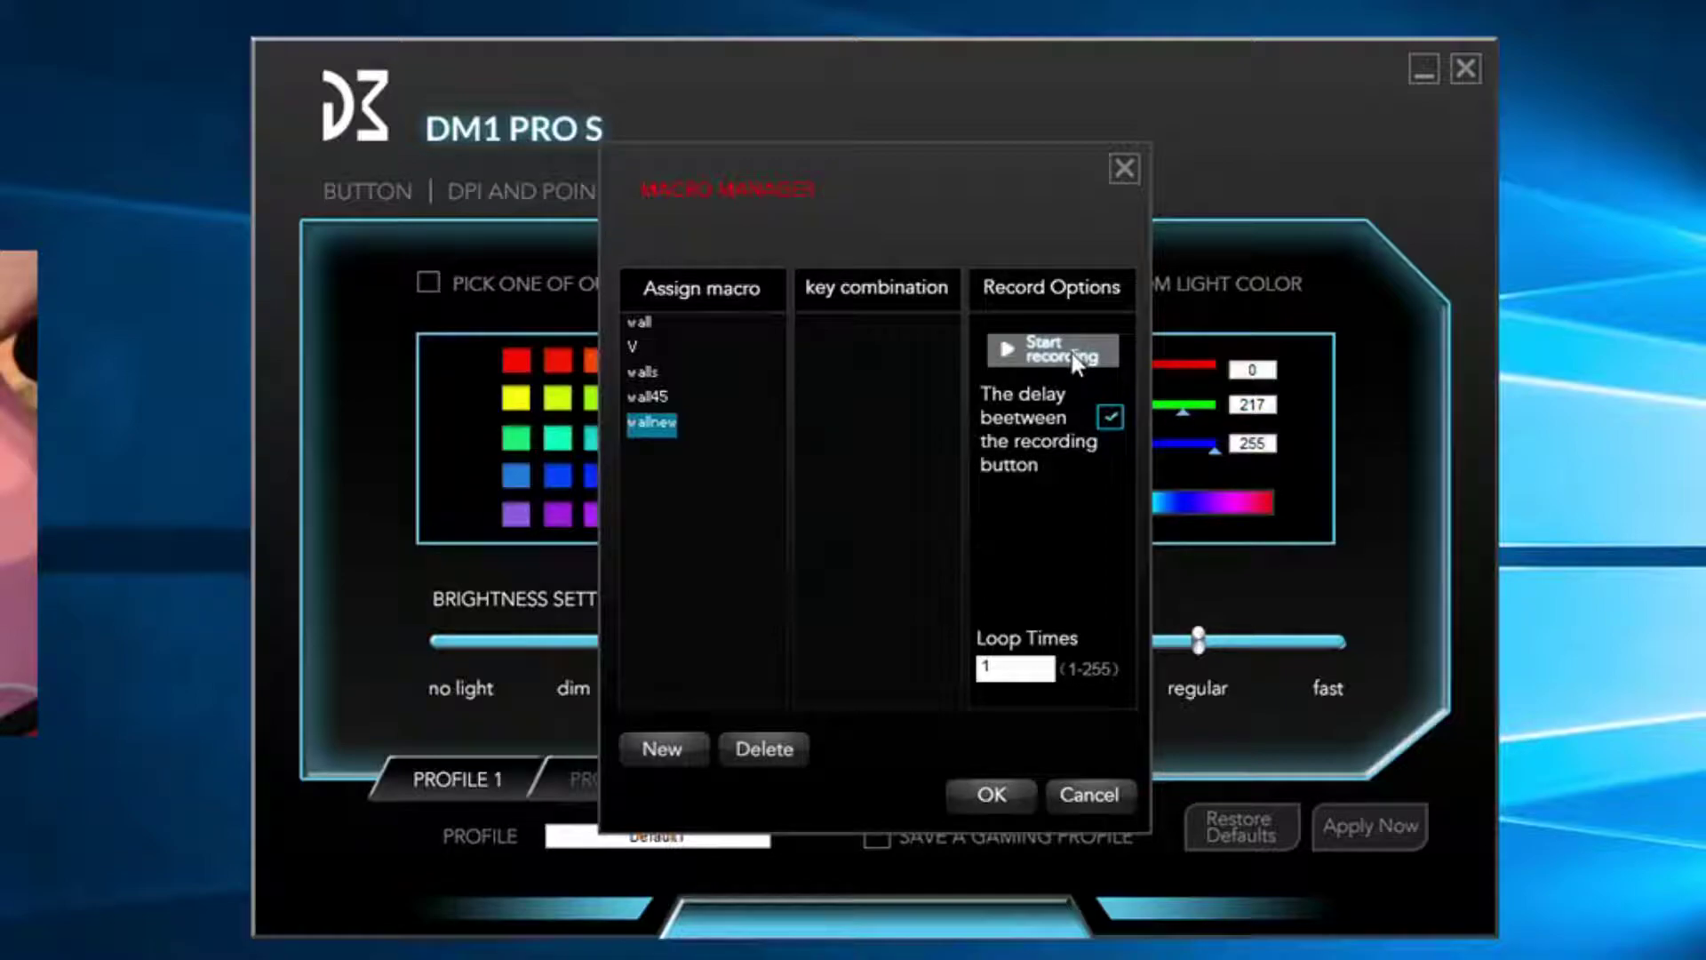
- Select wall45 and scroll its sequence down to the final 1 press, 10 ms delay, 1 release
left_click(647, 396)
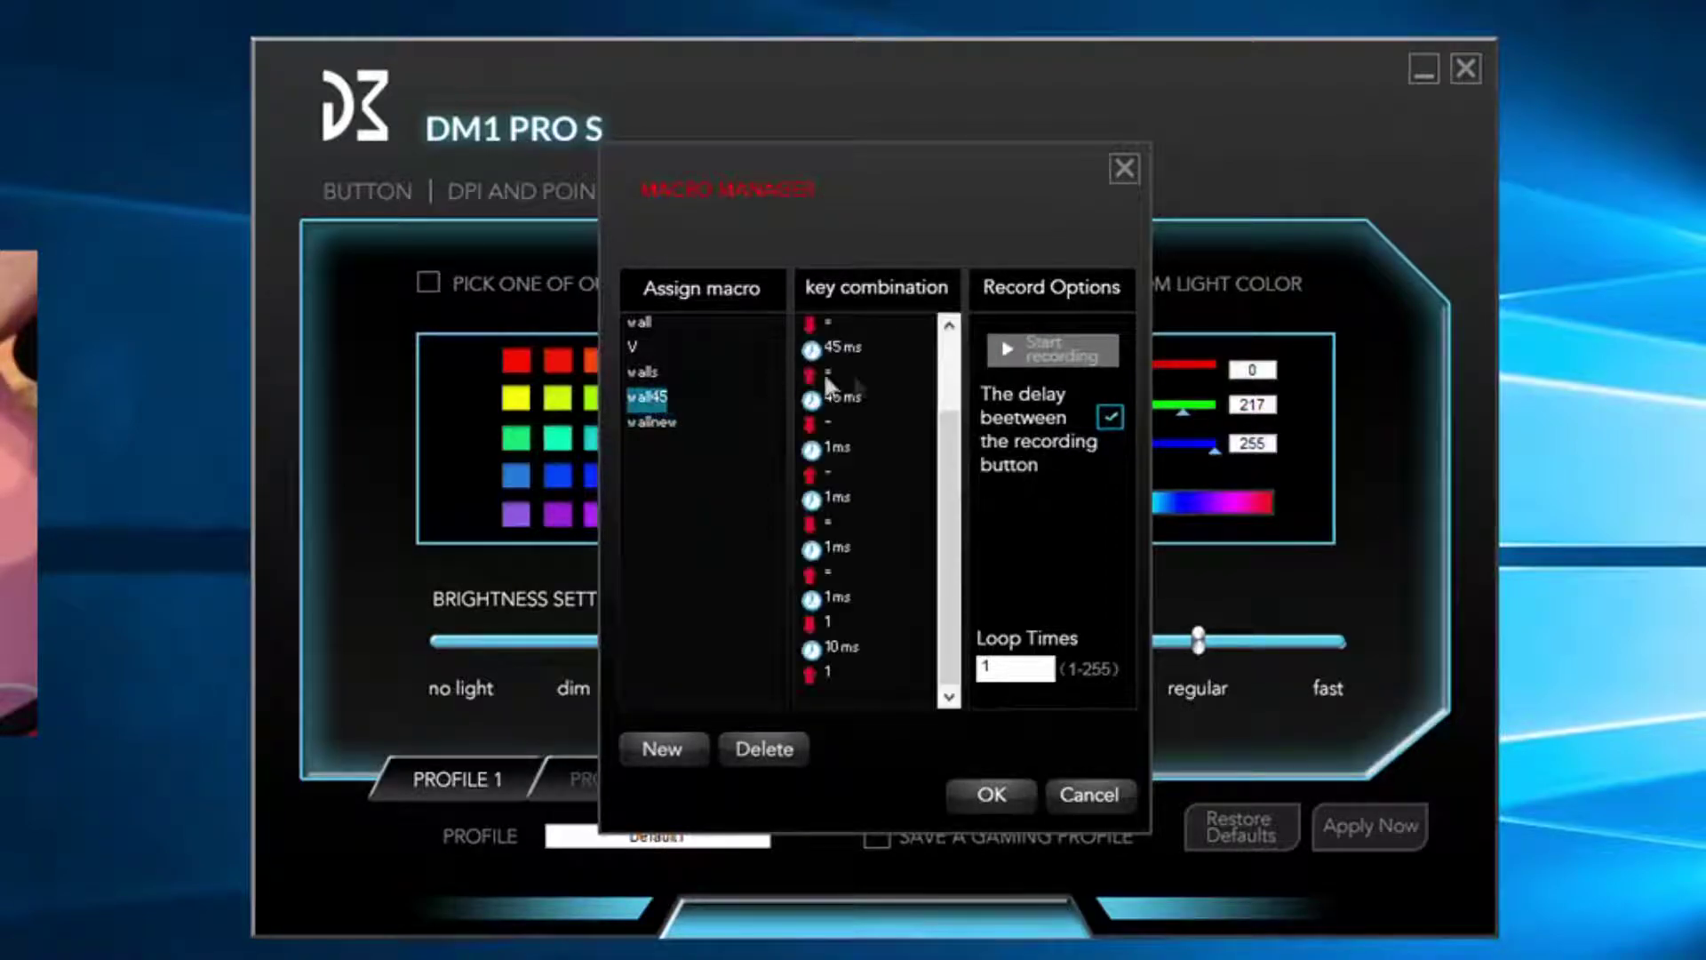
scroll(836, 378, "up", 1)
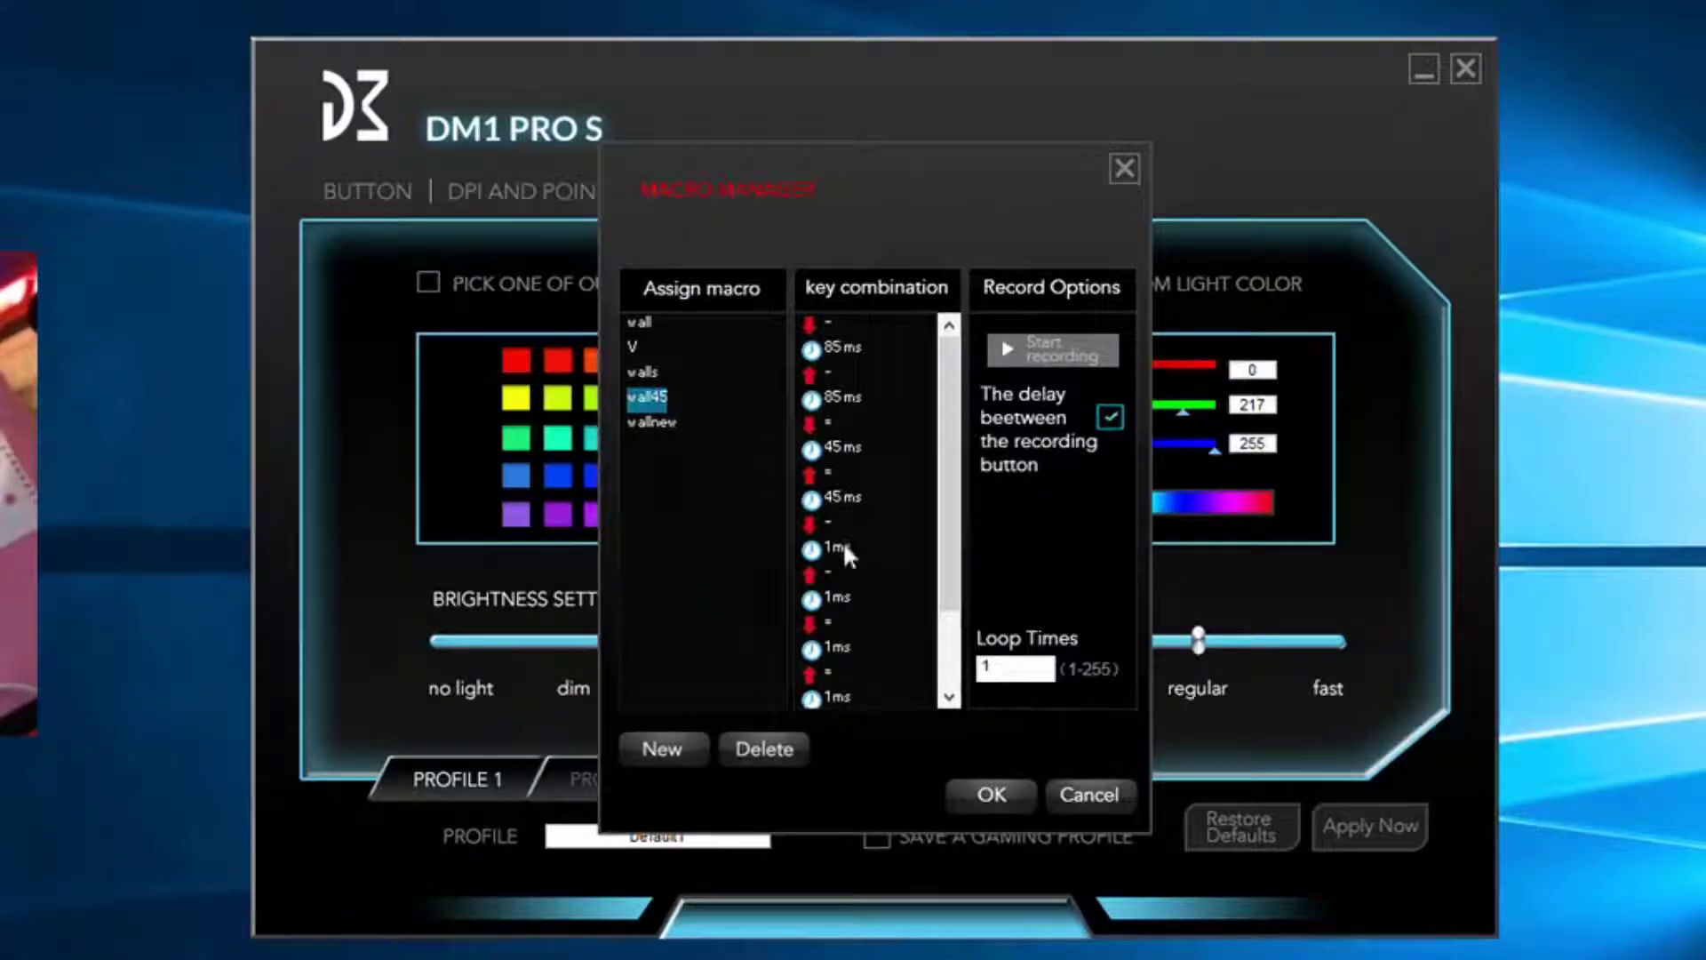
scroll(853, 544, "down", 1)
scroll(889, 529, "down", 1)
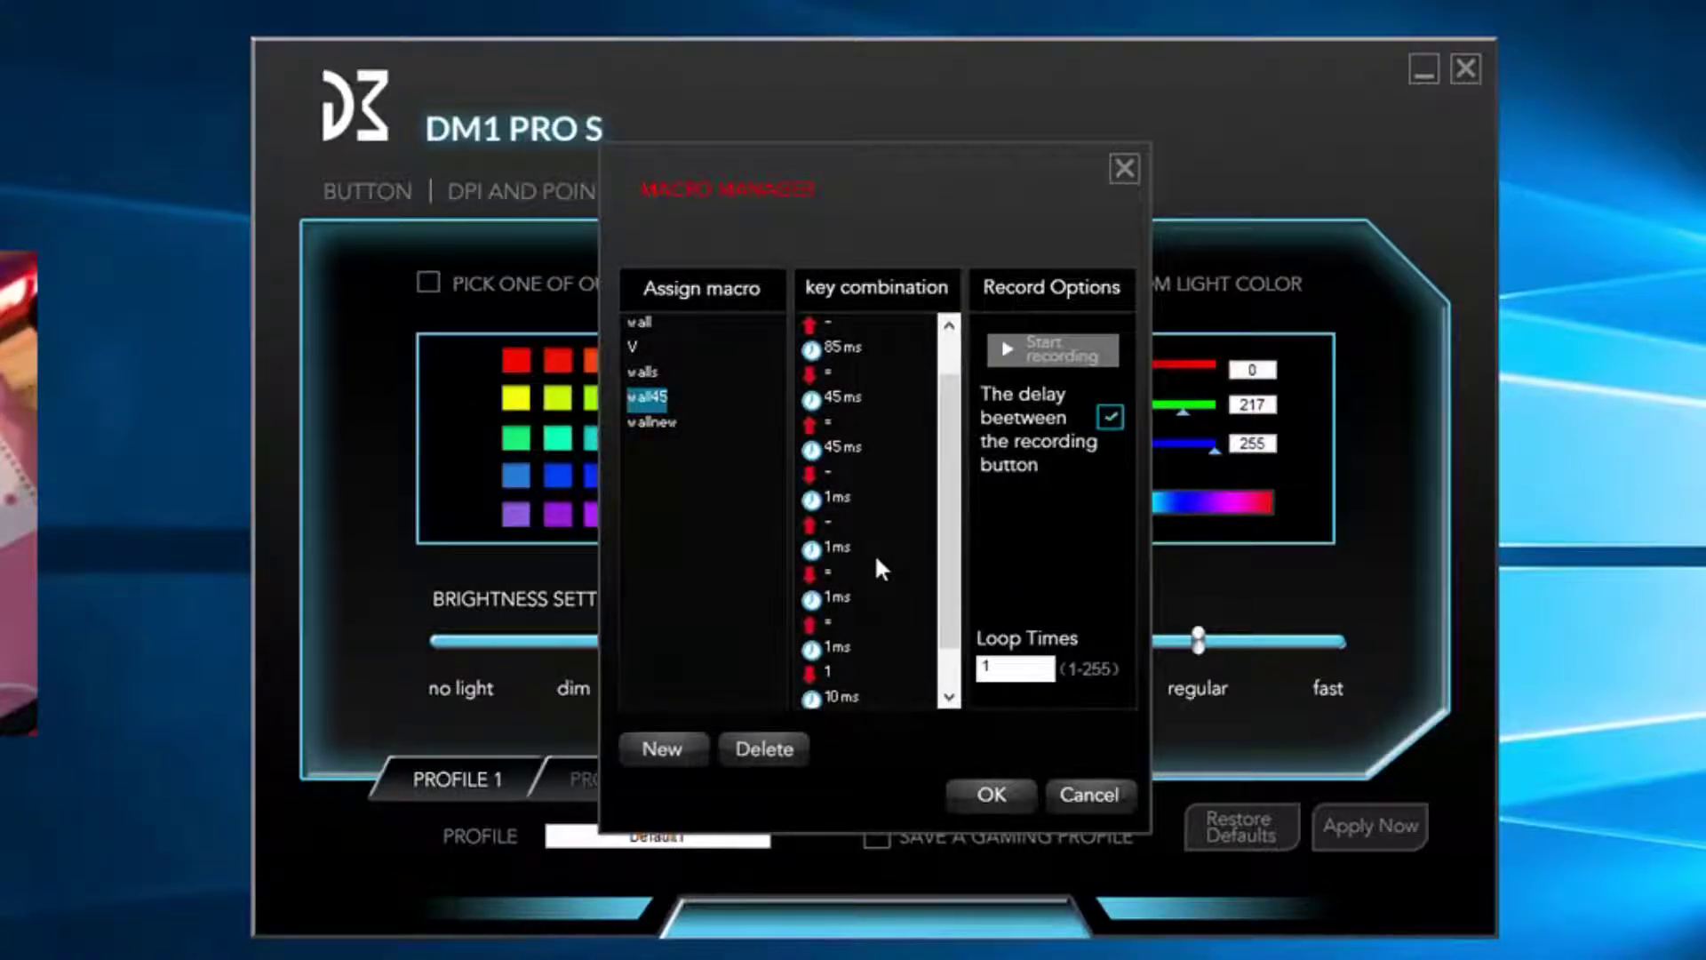
scroll(874, 552, "down", 1)
scroll(875, 559, "down", 1)
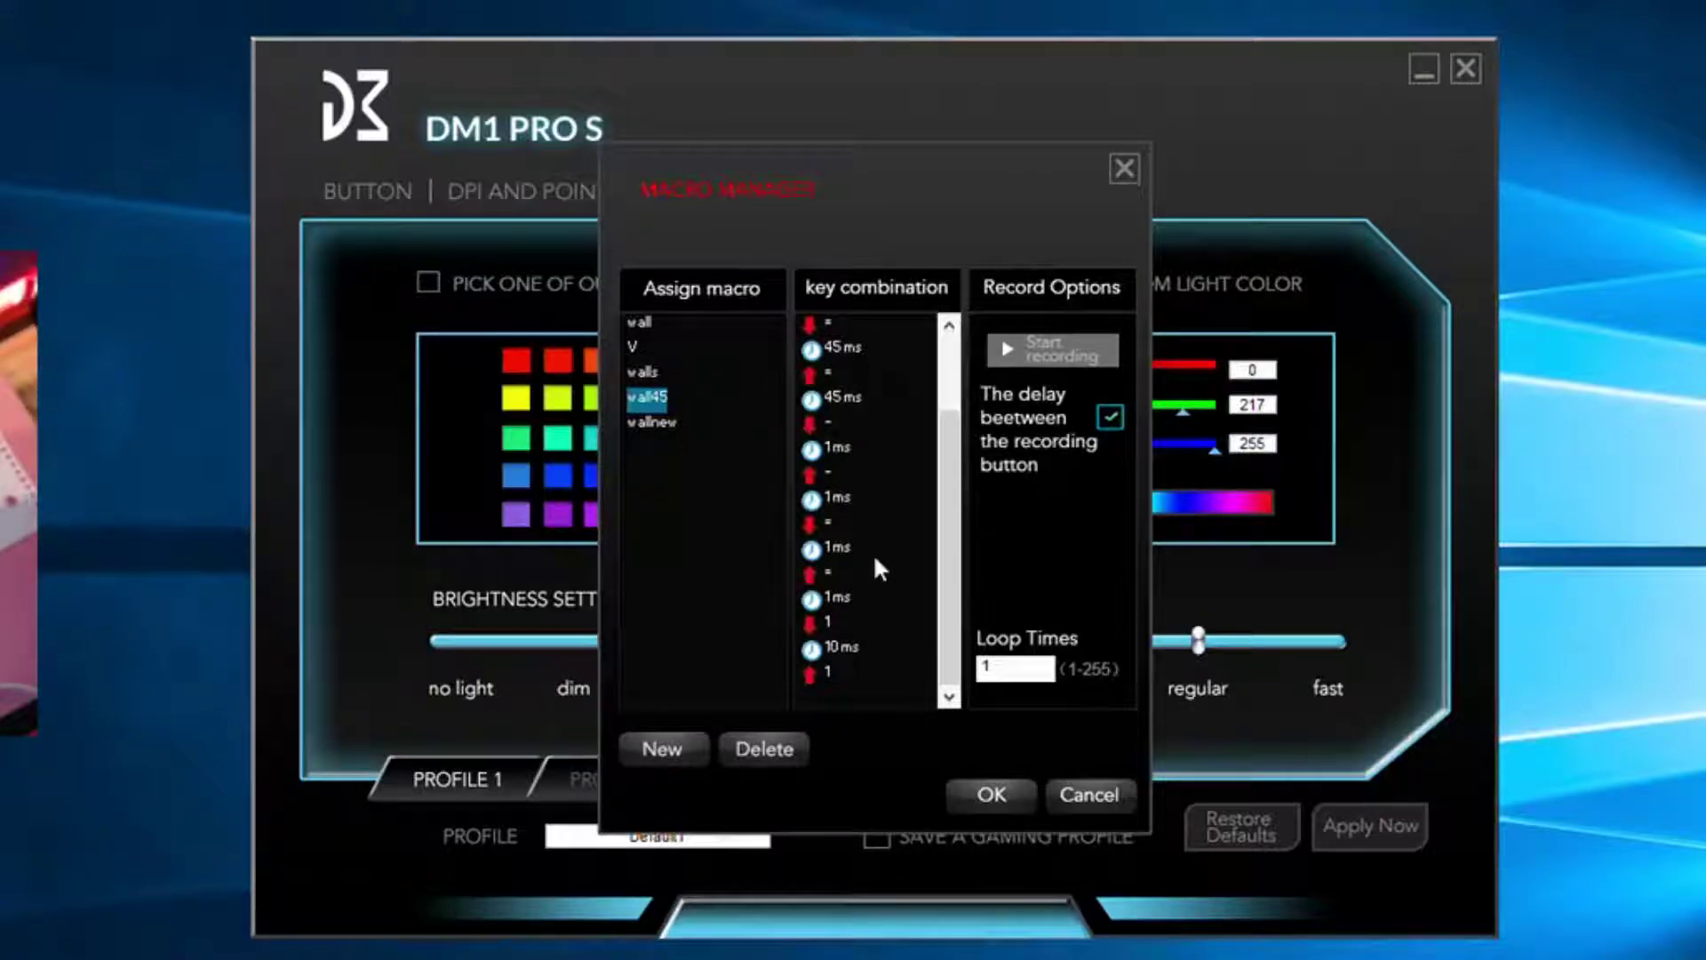
- Record -, =, - and 1 keystrokes with their delays into the wallnew macro
left_click(675, 423)
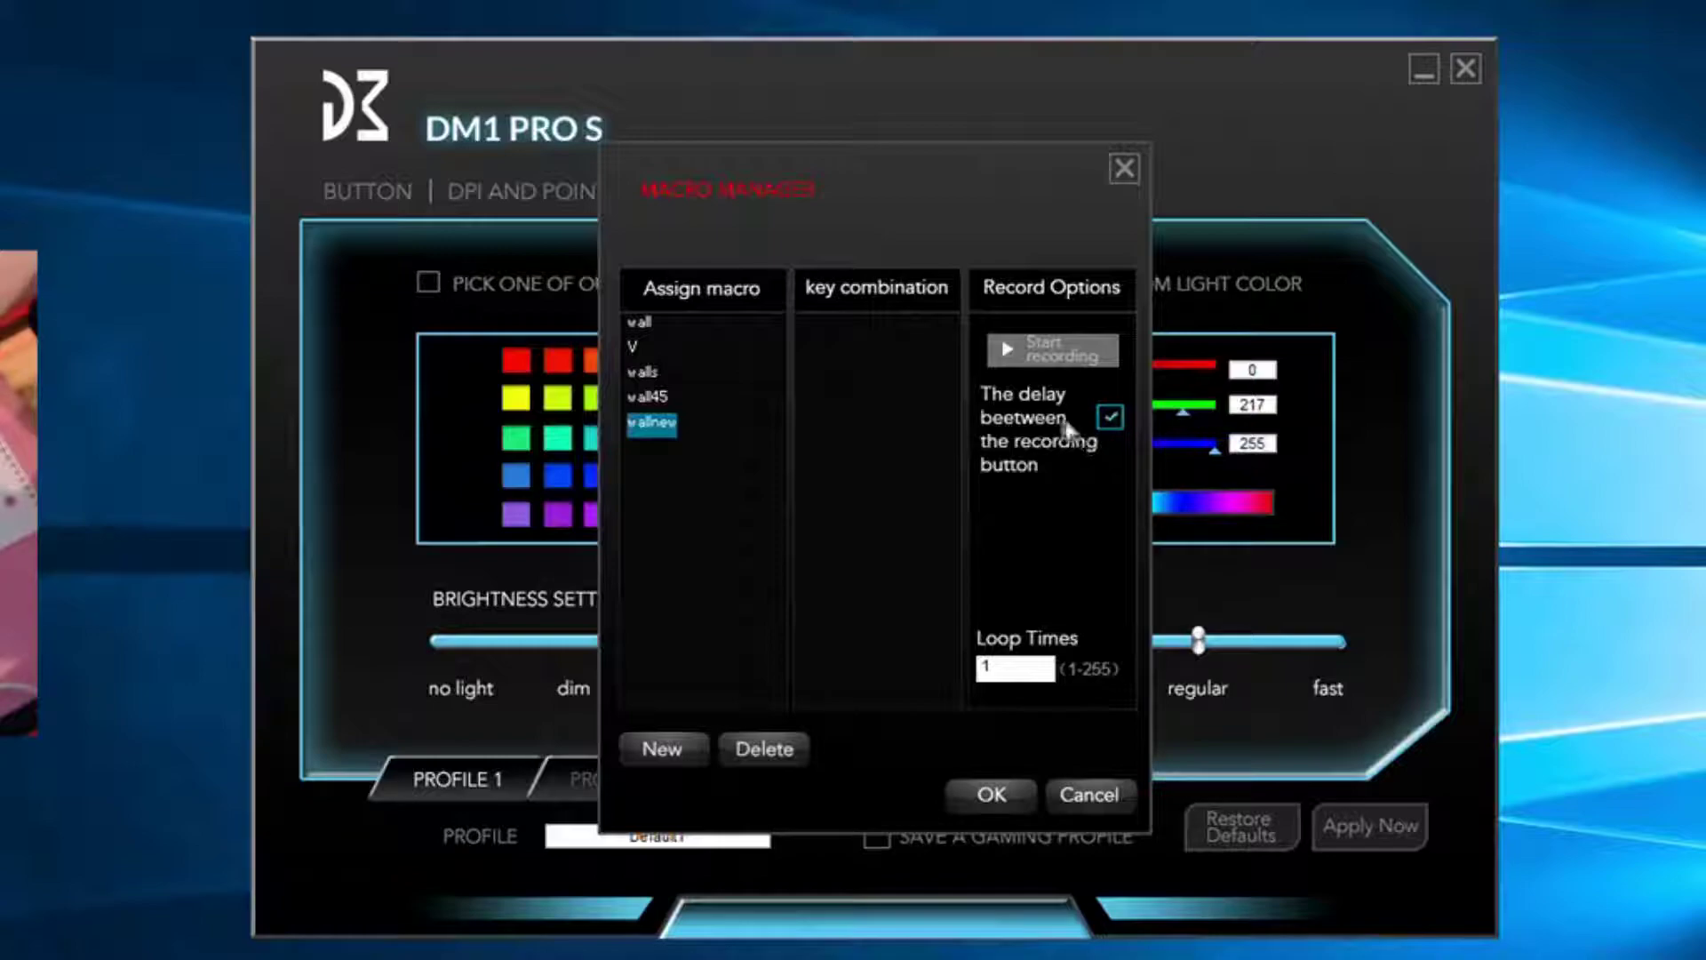
left_click(1056, 354)
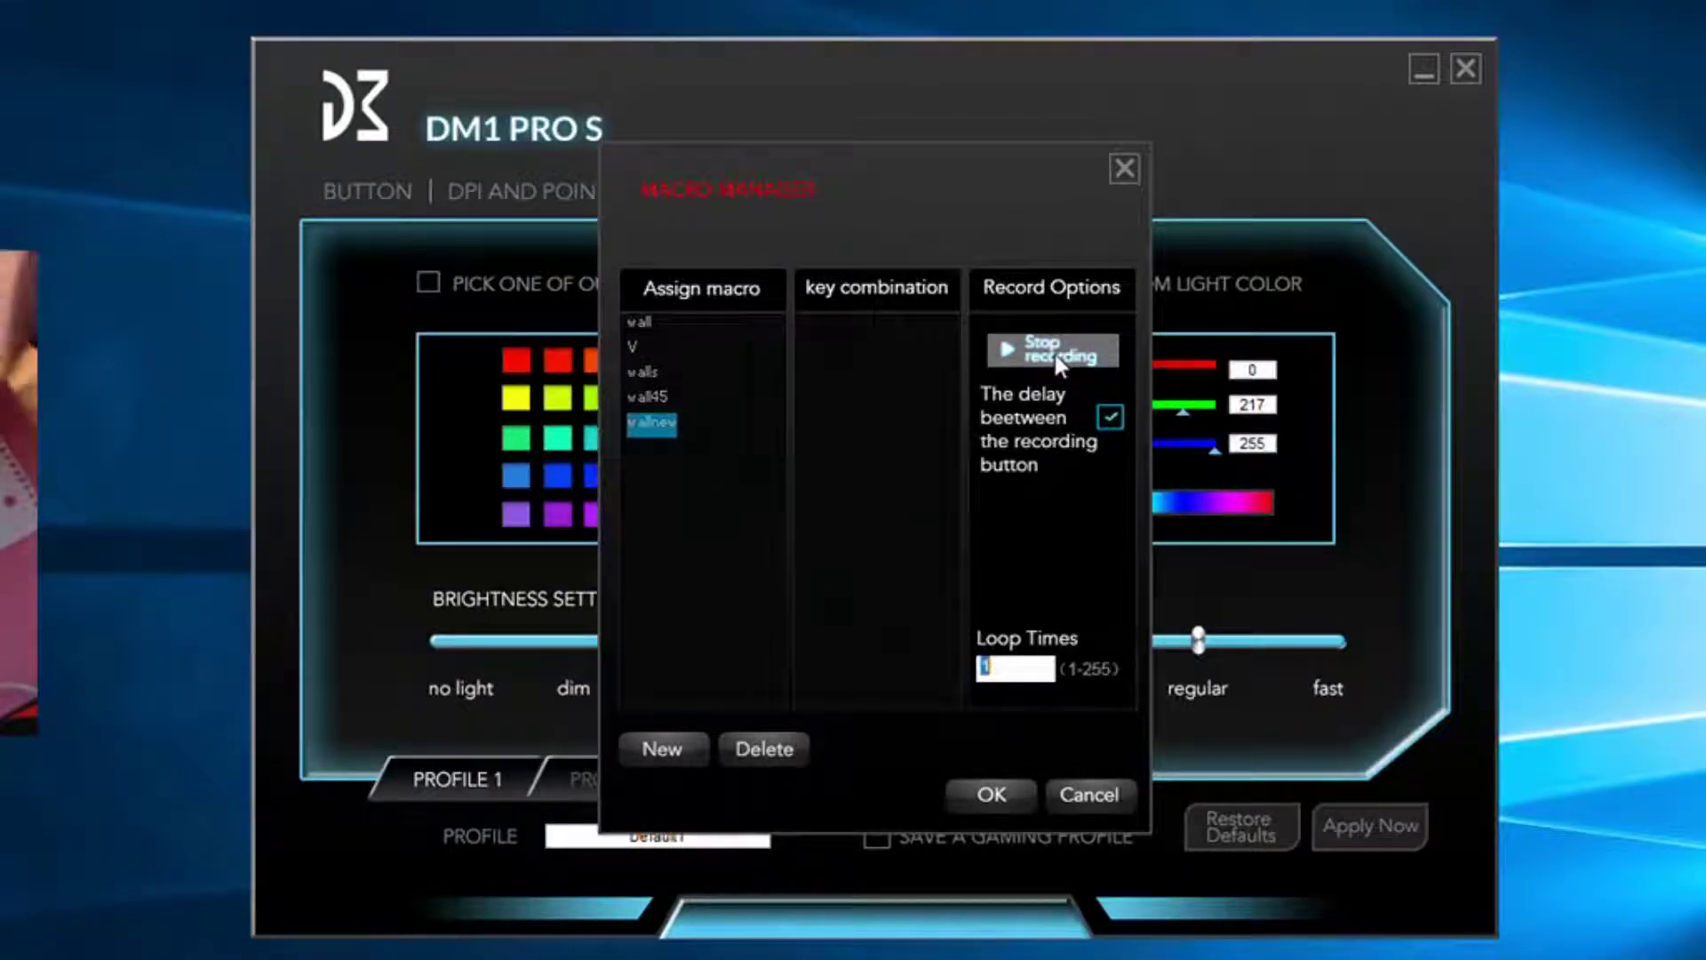
key("minus")
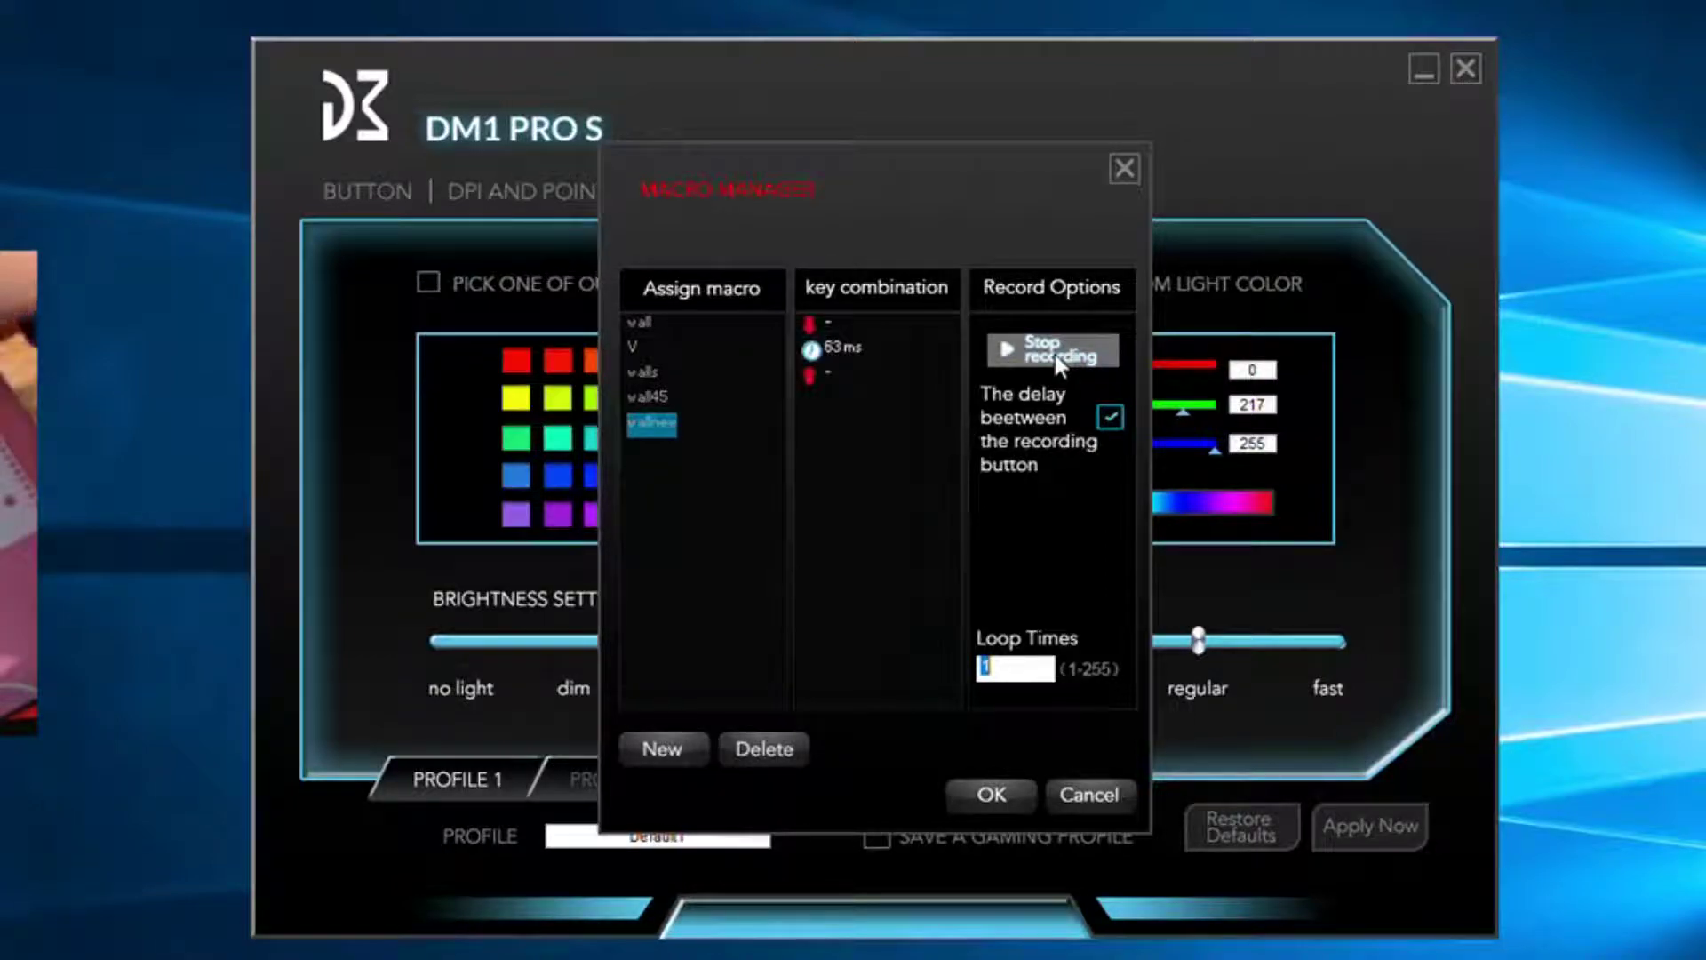
key("minus")
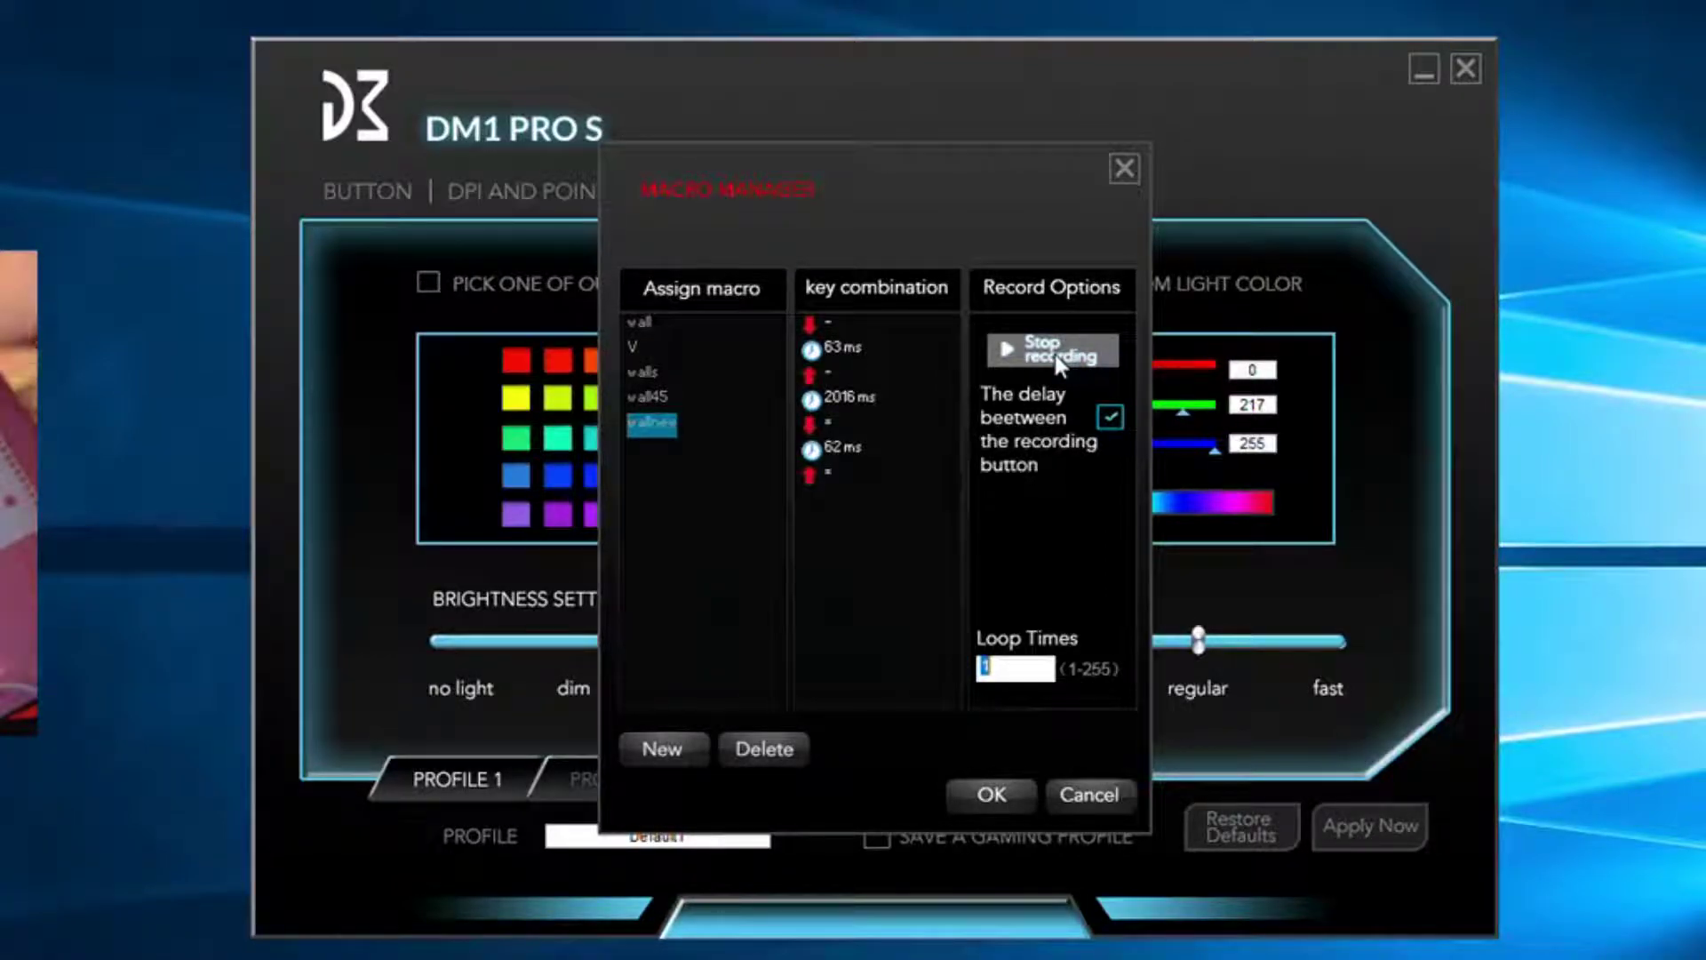
key("minus")
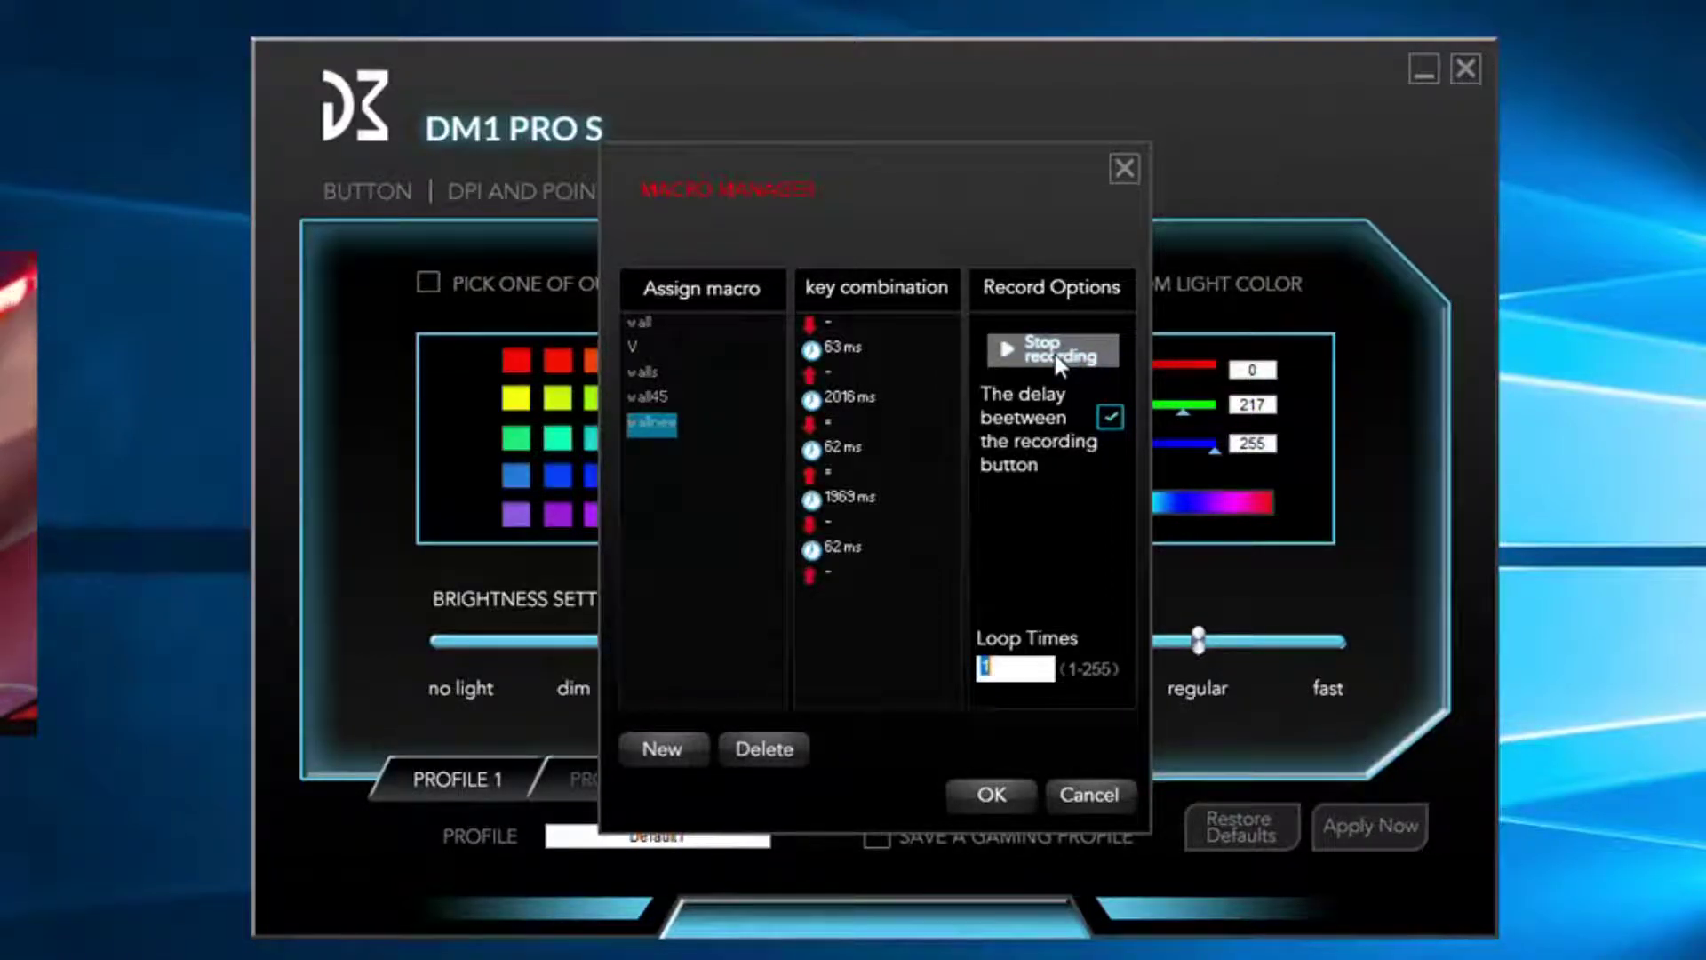
key("minus")
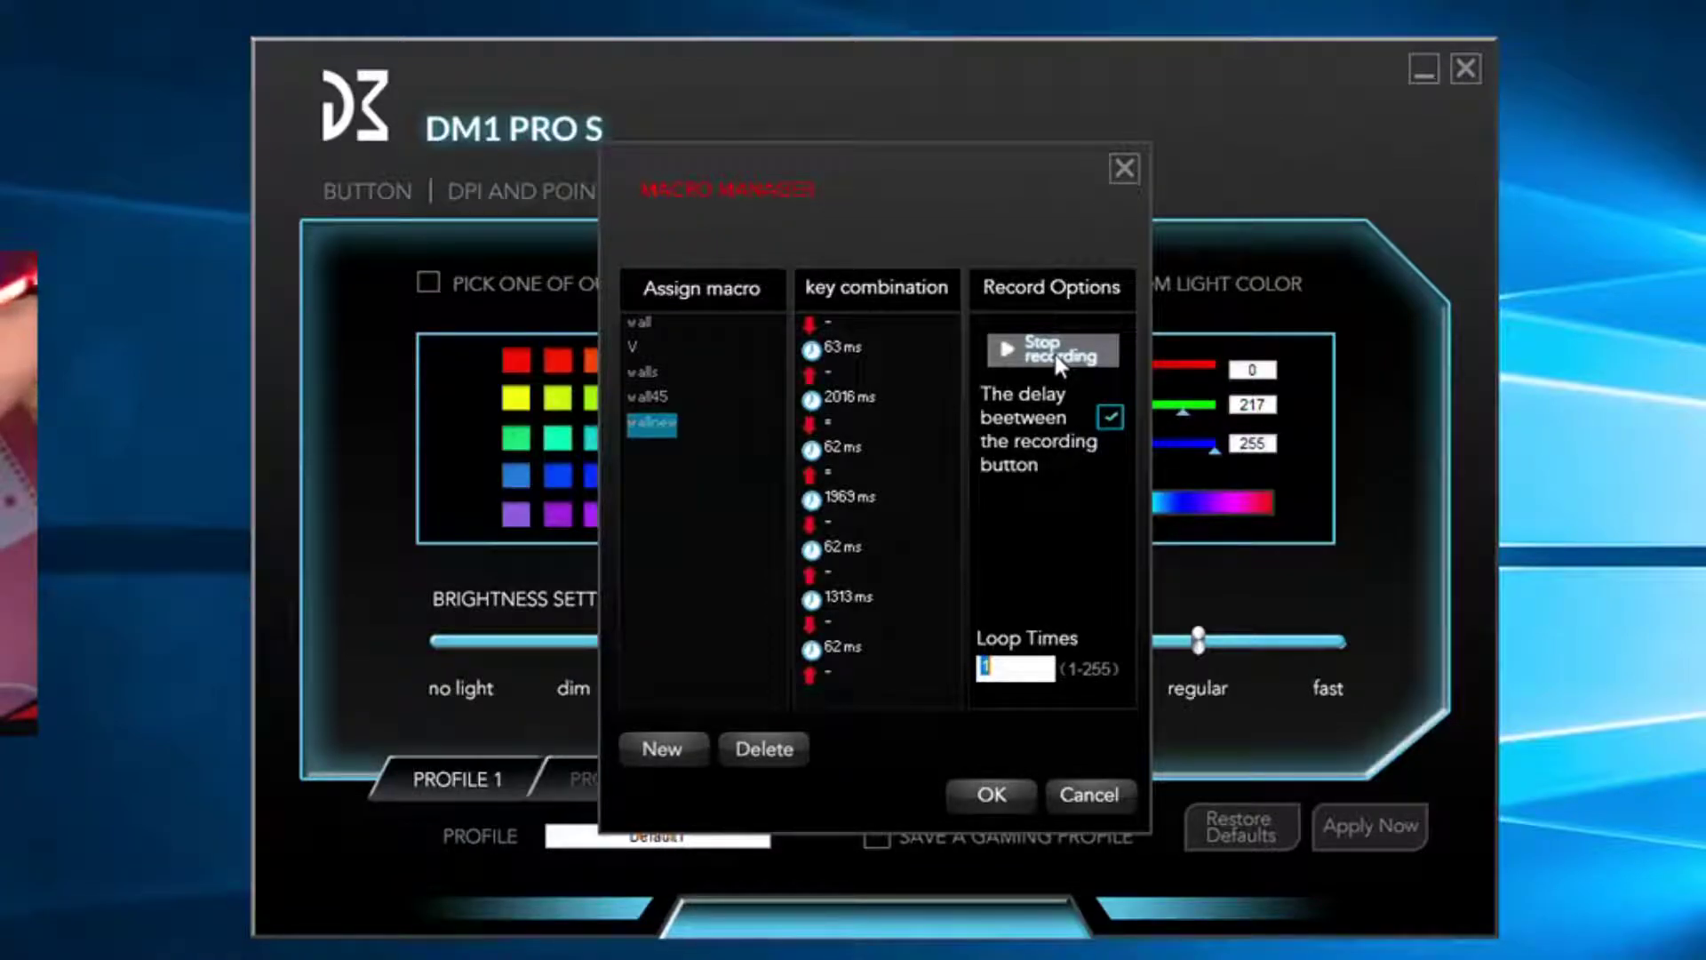
key("1")
left_click(1054, 354)
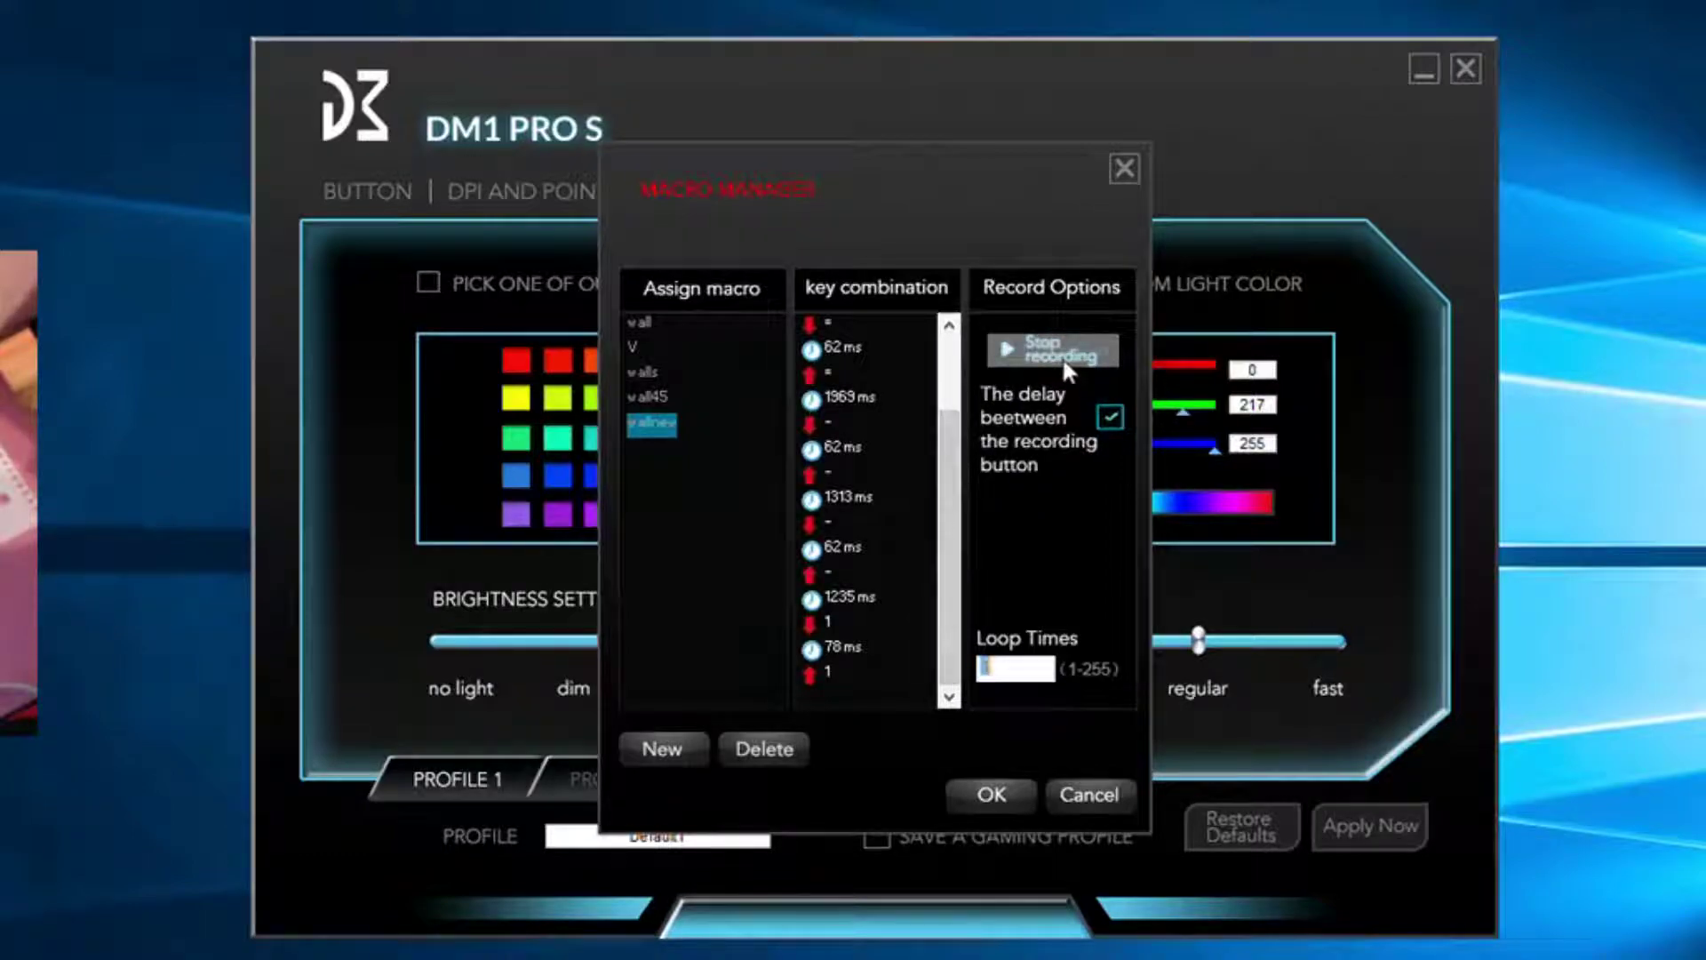
- Open Edit Delay on wallnew's 63 ms delay entry
scroll(956, 529, "up", 3)
left_click(851, 348)
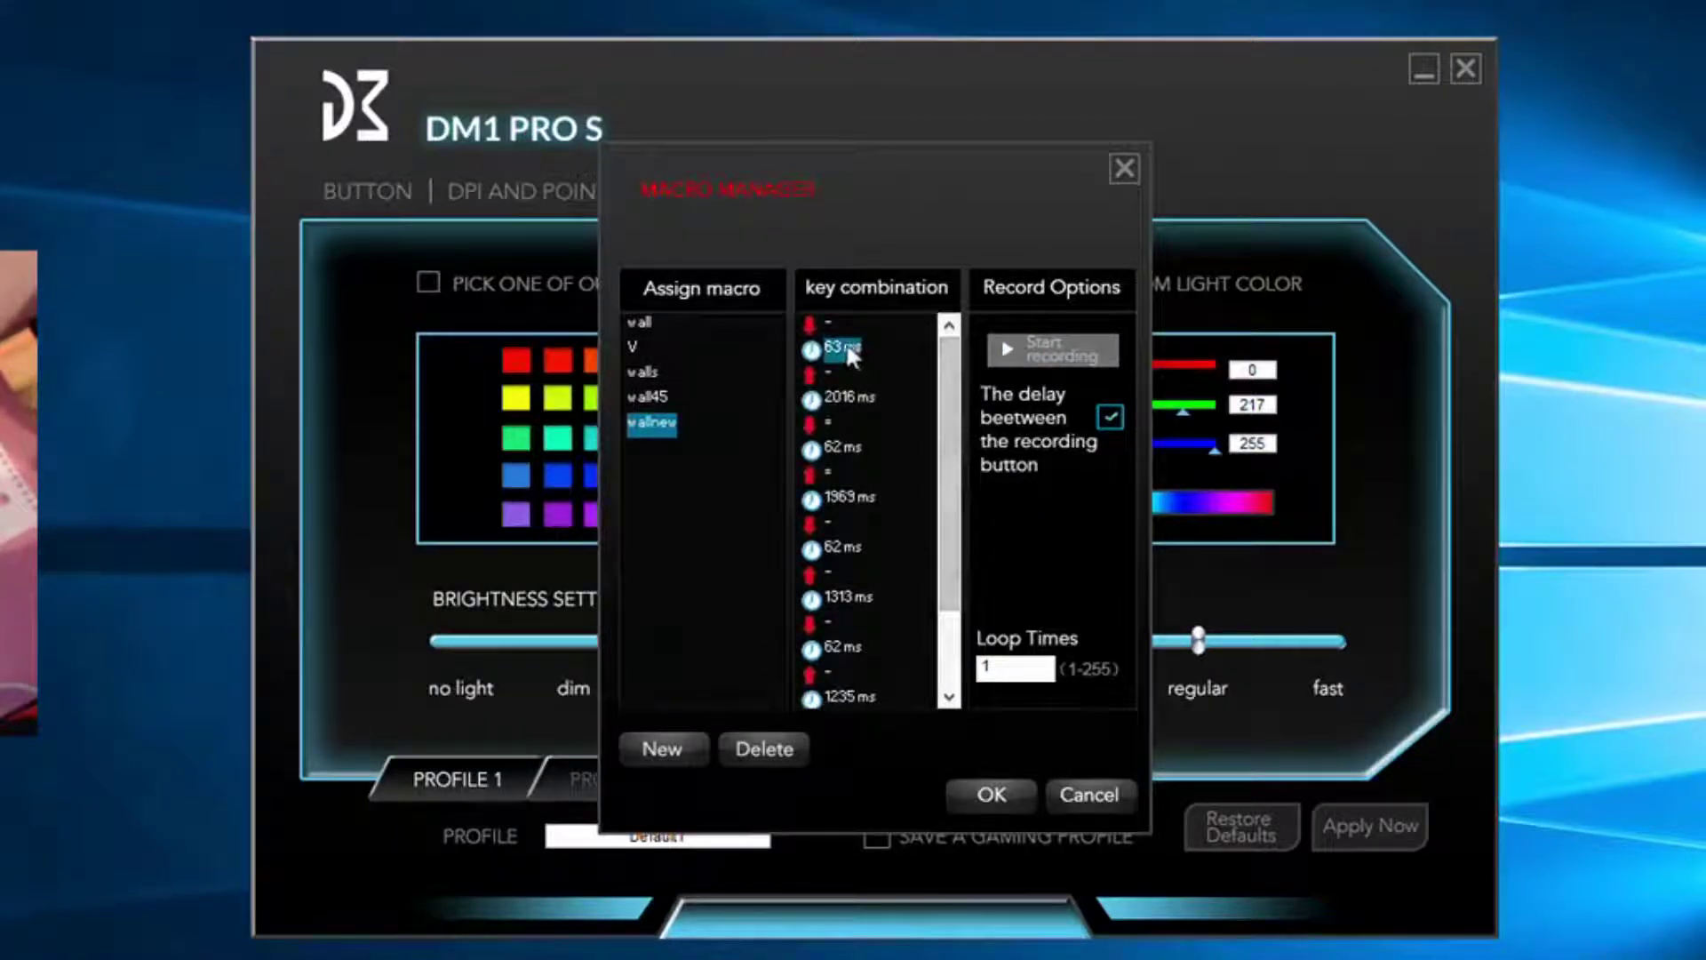
right_click(846, 345)
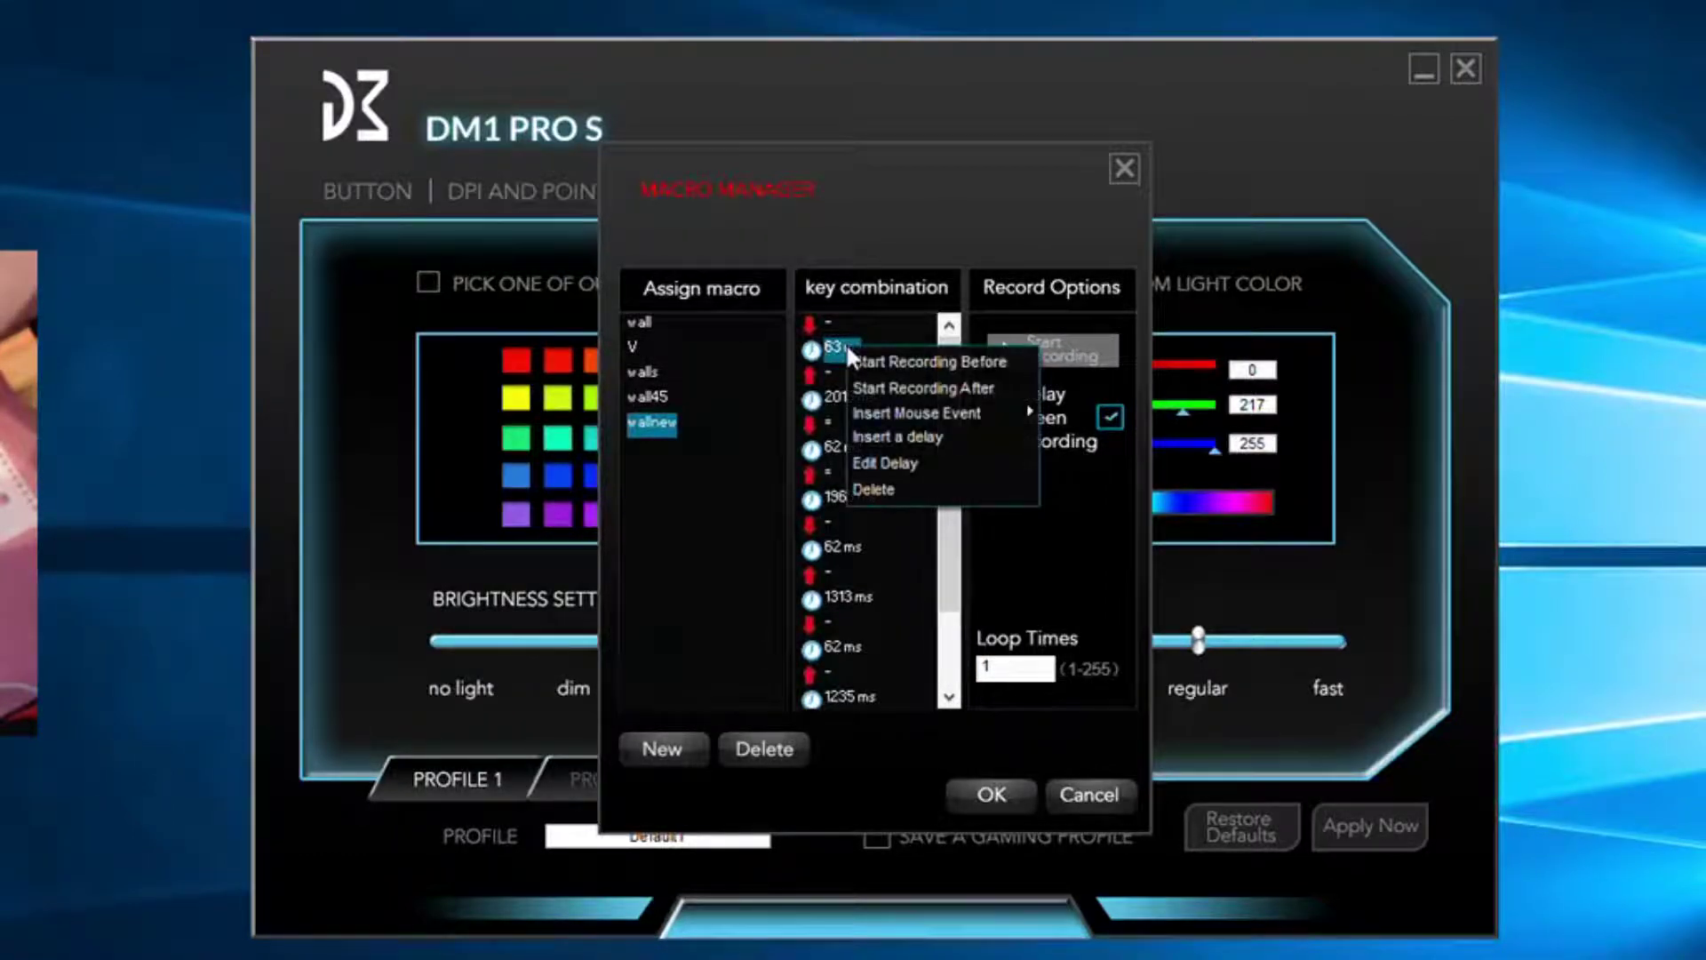
left_click(908, 467)
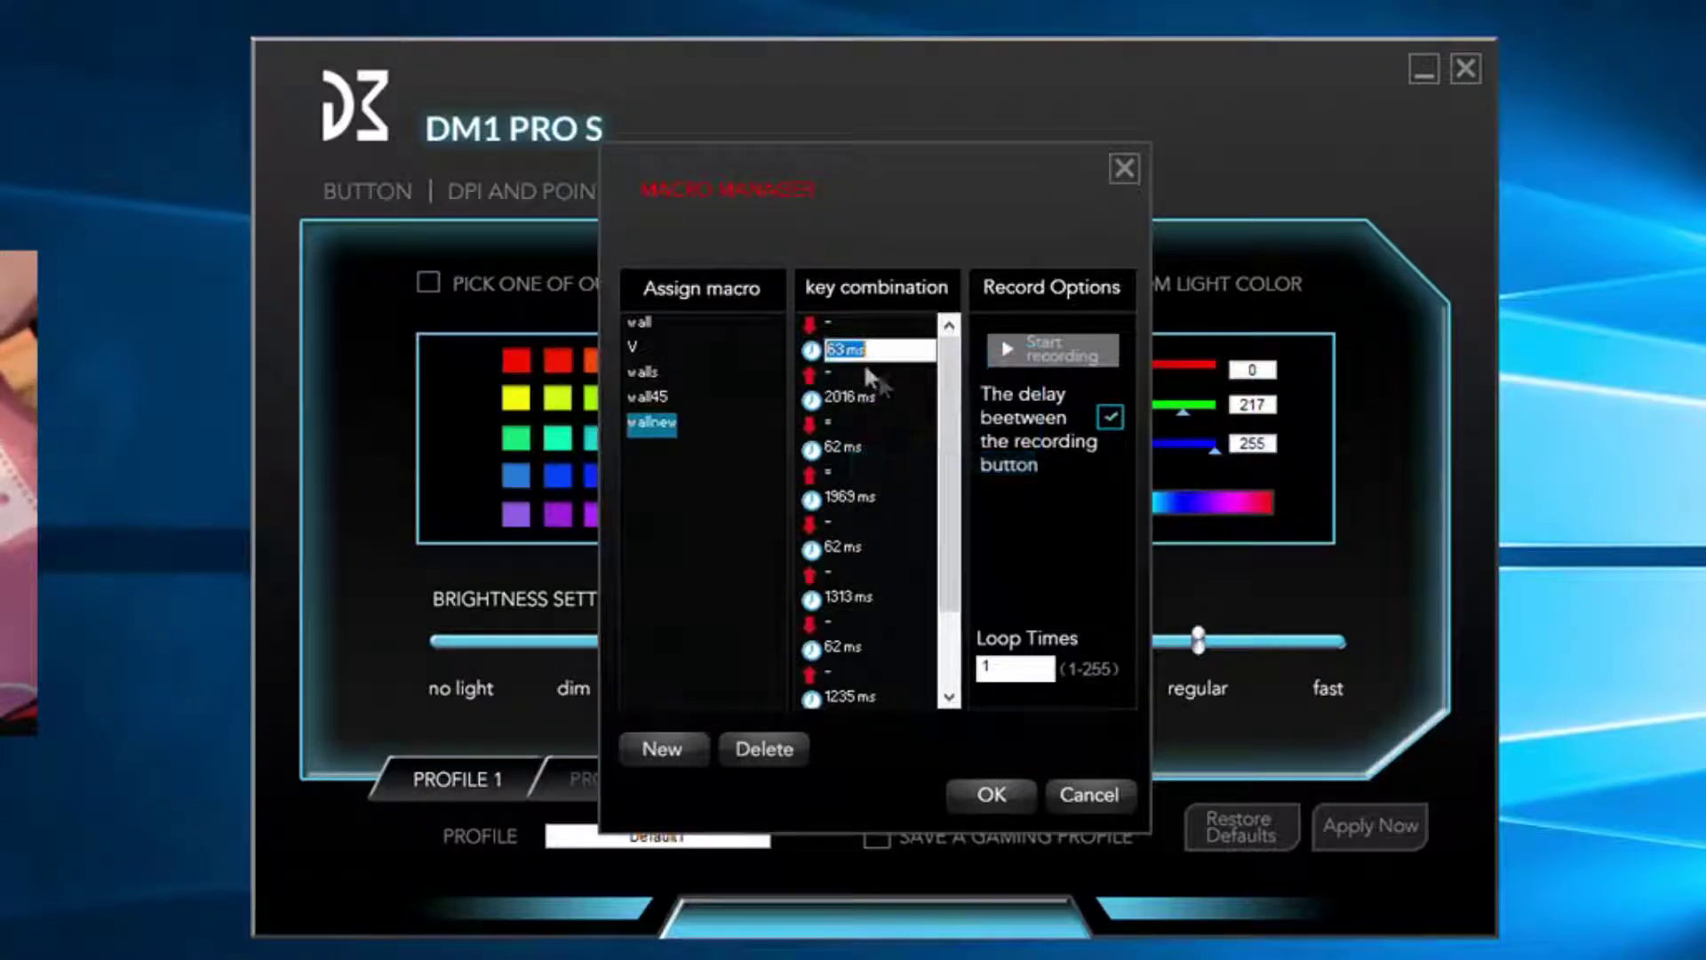
scroll(944, 435, "down", 1)
scroll(941, 439, "up", 1)
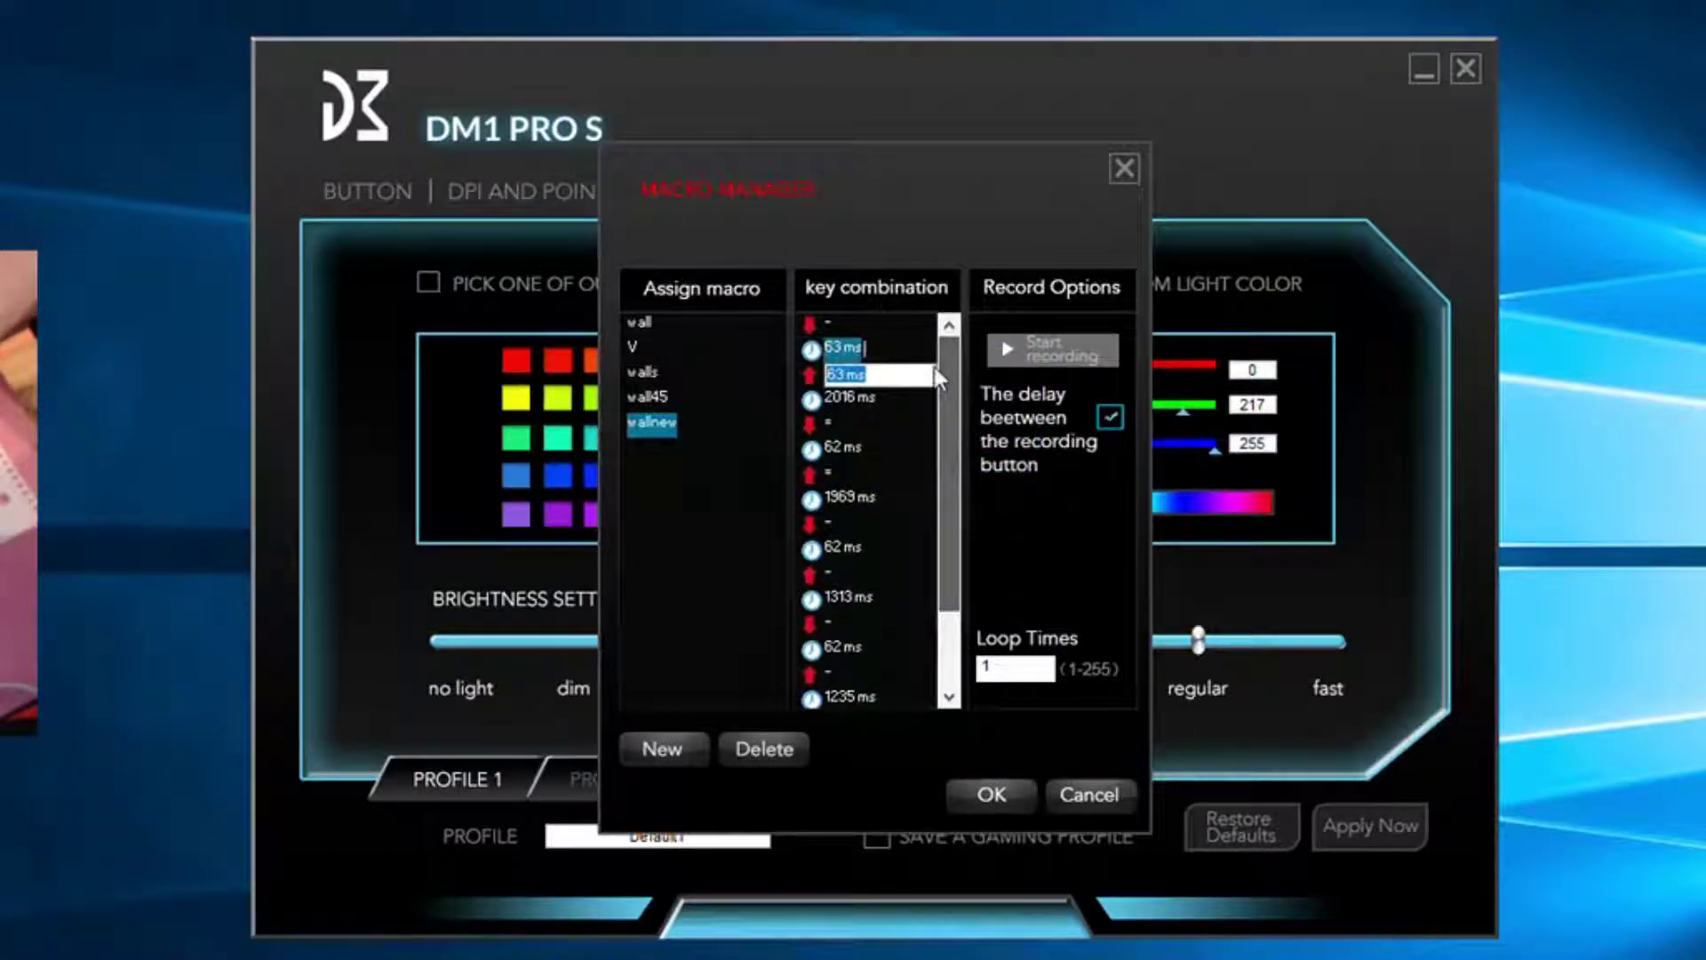
- Scroll through wall45's entries to compare its delays with wallnew's
left_click(656, 399)
scroll(946, 445, "up", 2)
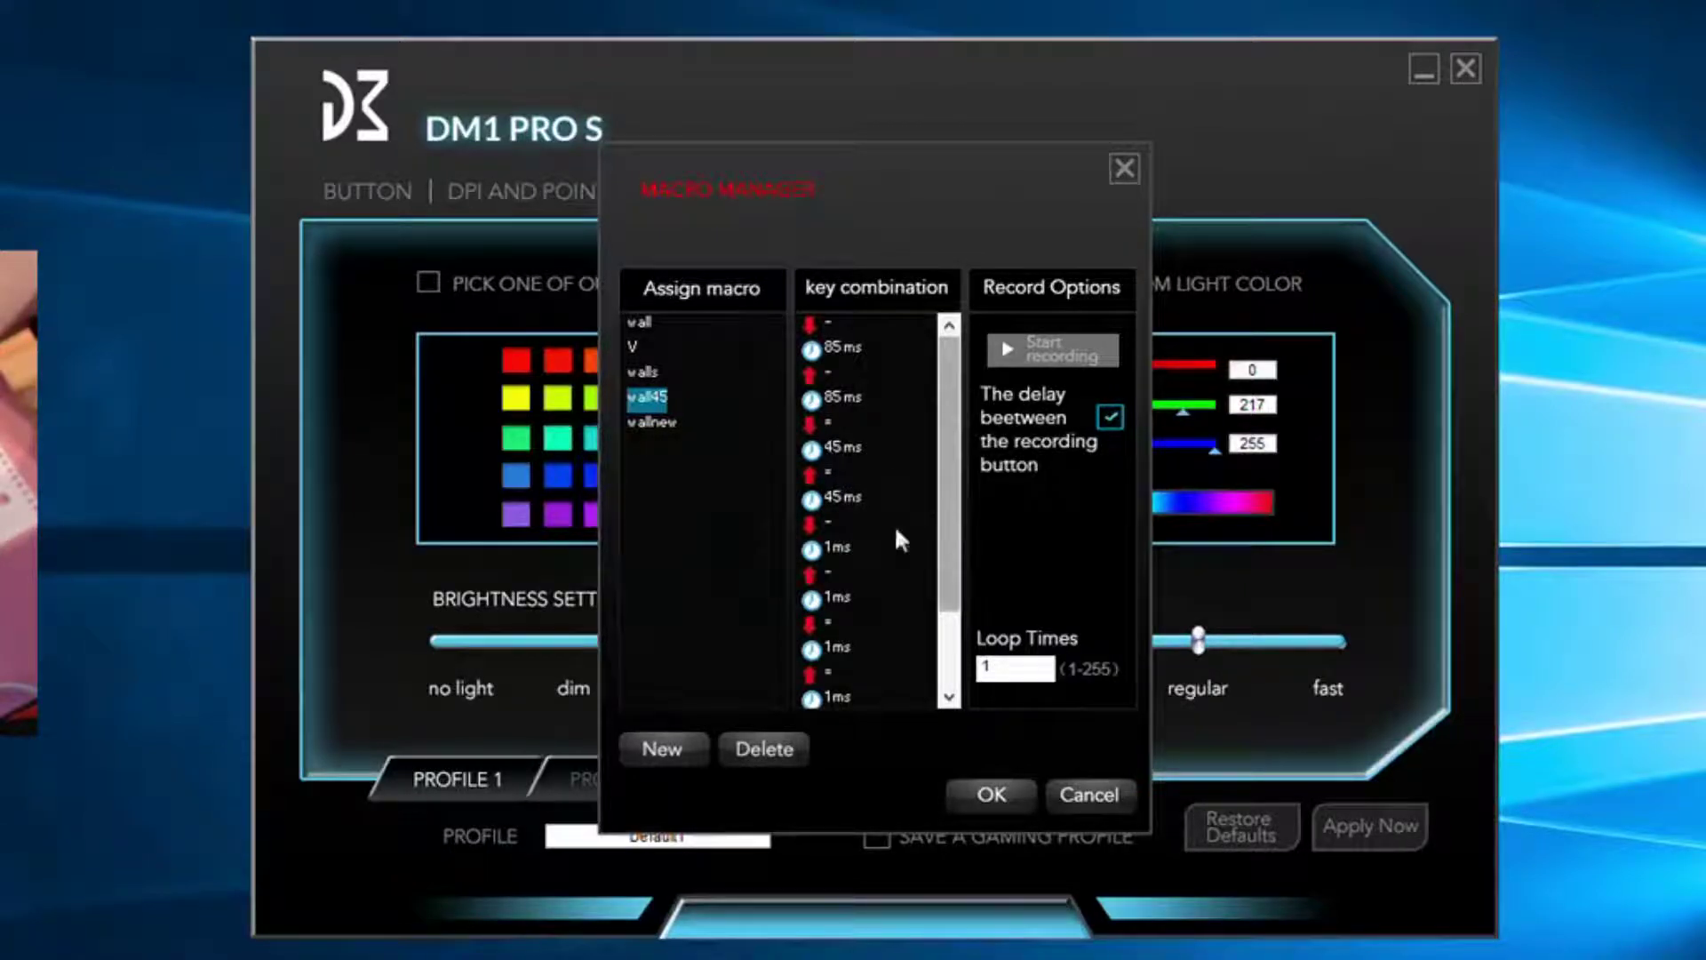
scroll(946, 553, "down", 1)
scroll(946, 552, "down", 2)
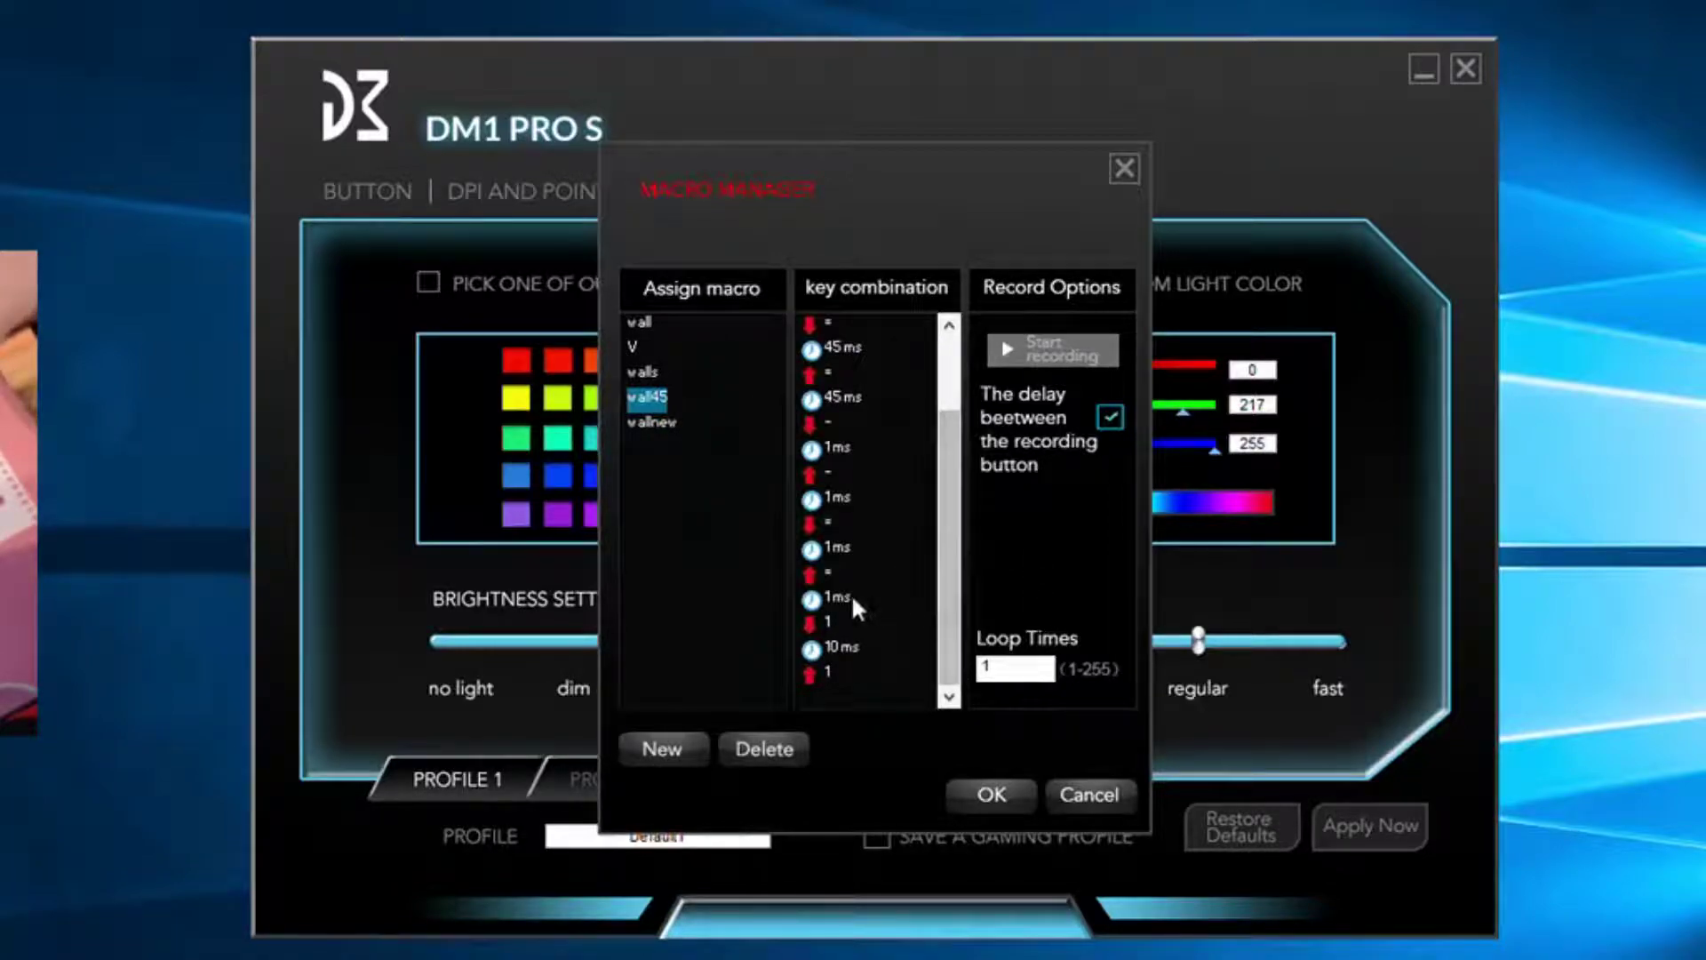
scroll(851, 499, "up", 4)
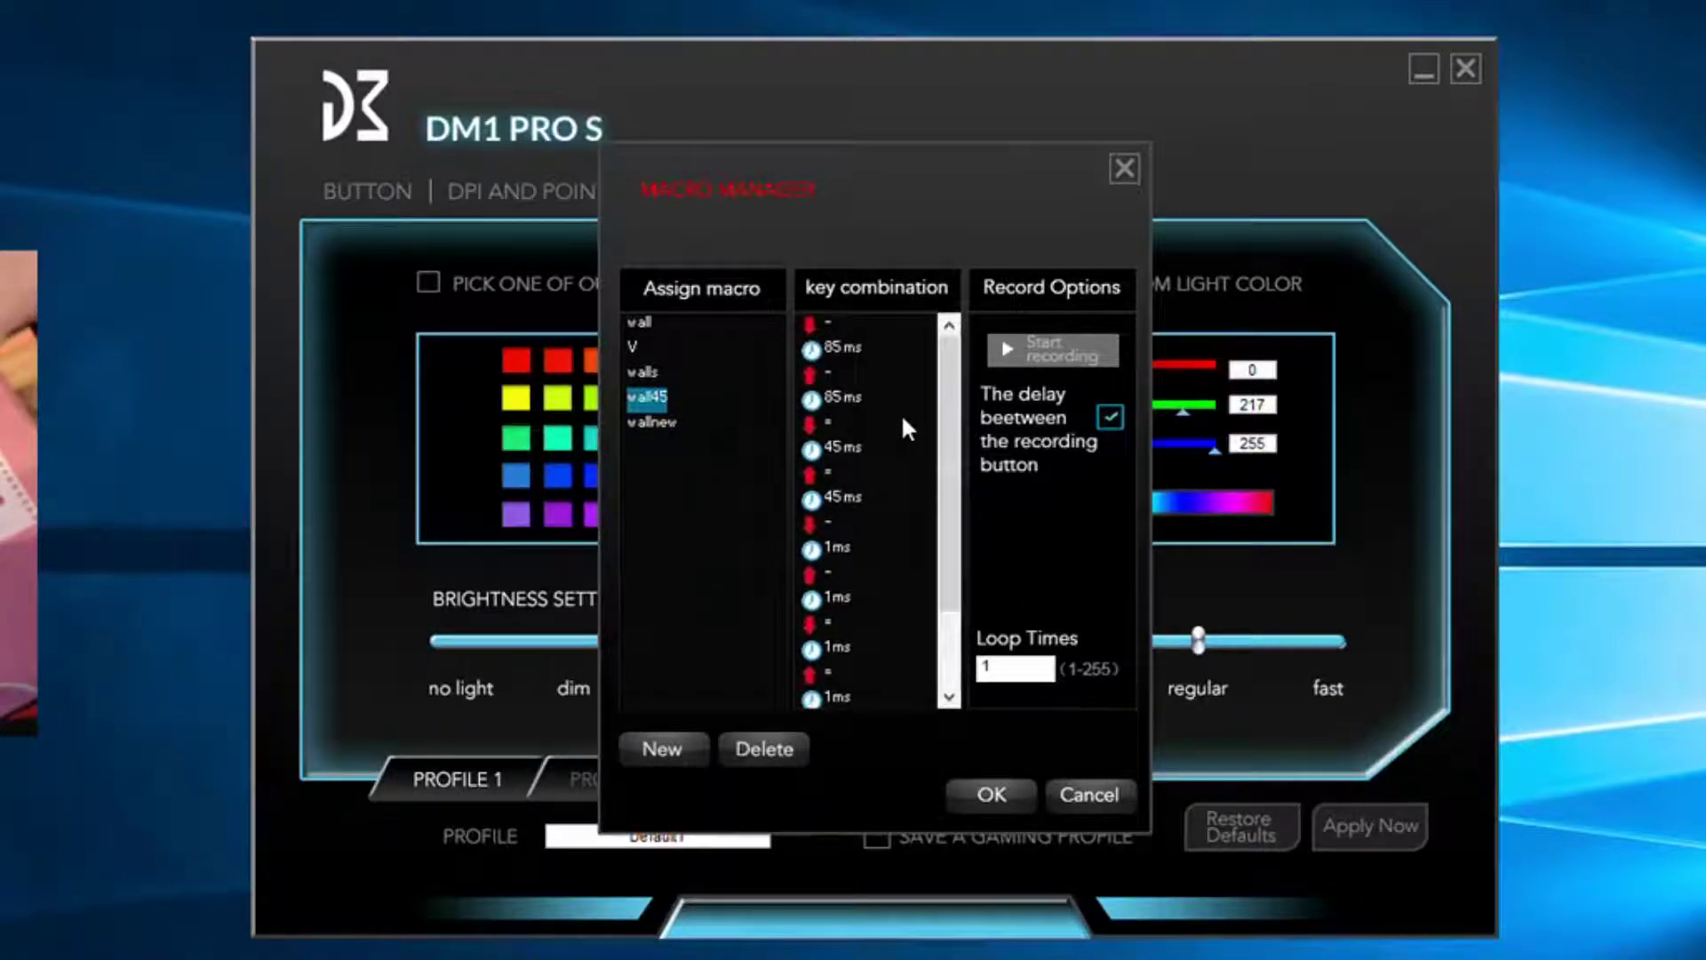
- Back in wallnew, open Edit Delay on the first delay and the 63 ms delay
left_click(654, 423)
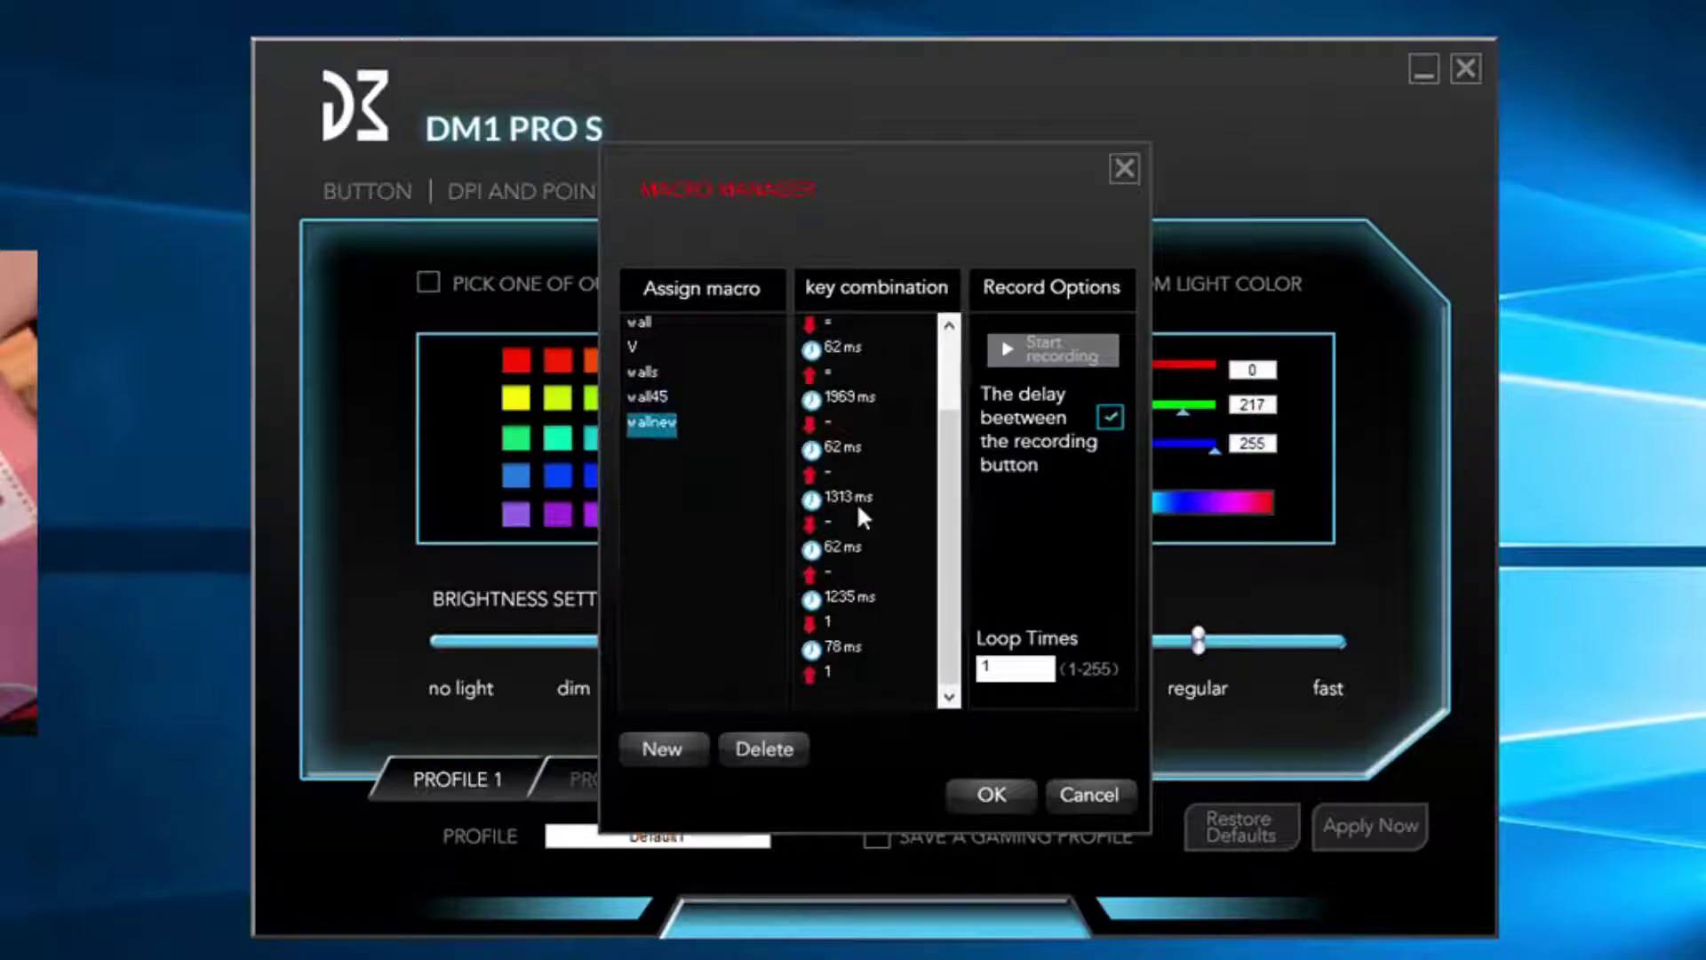
right_click(834, 338)
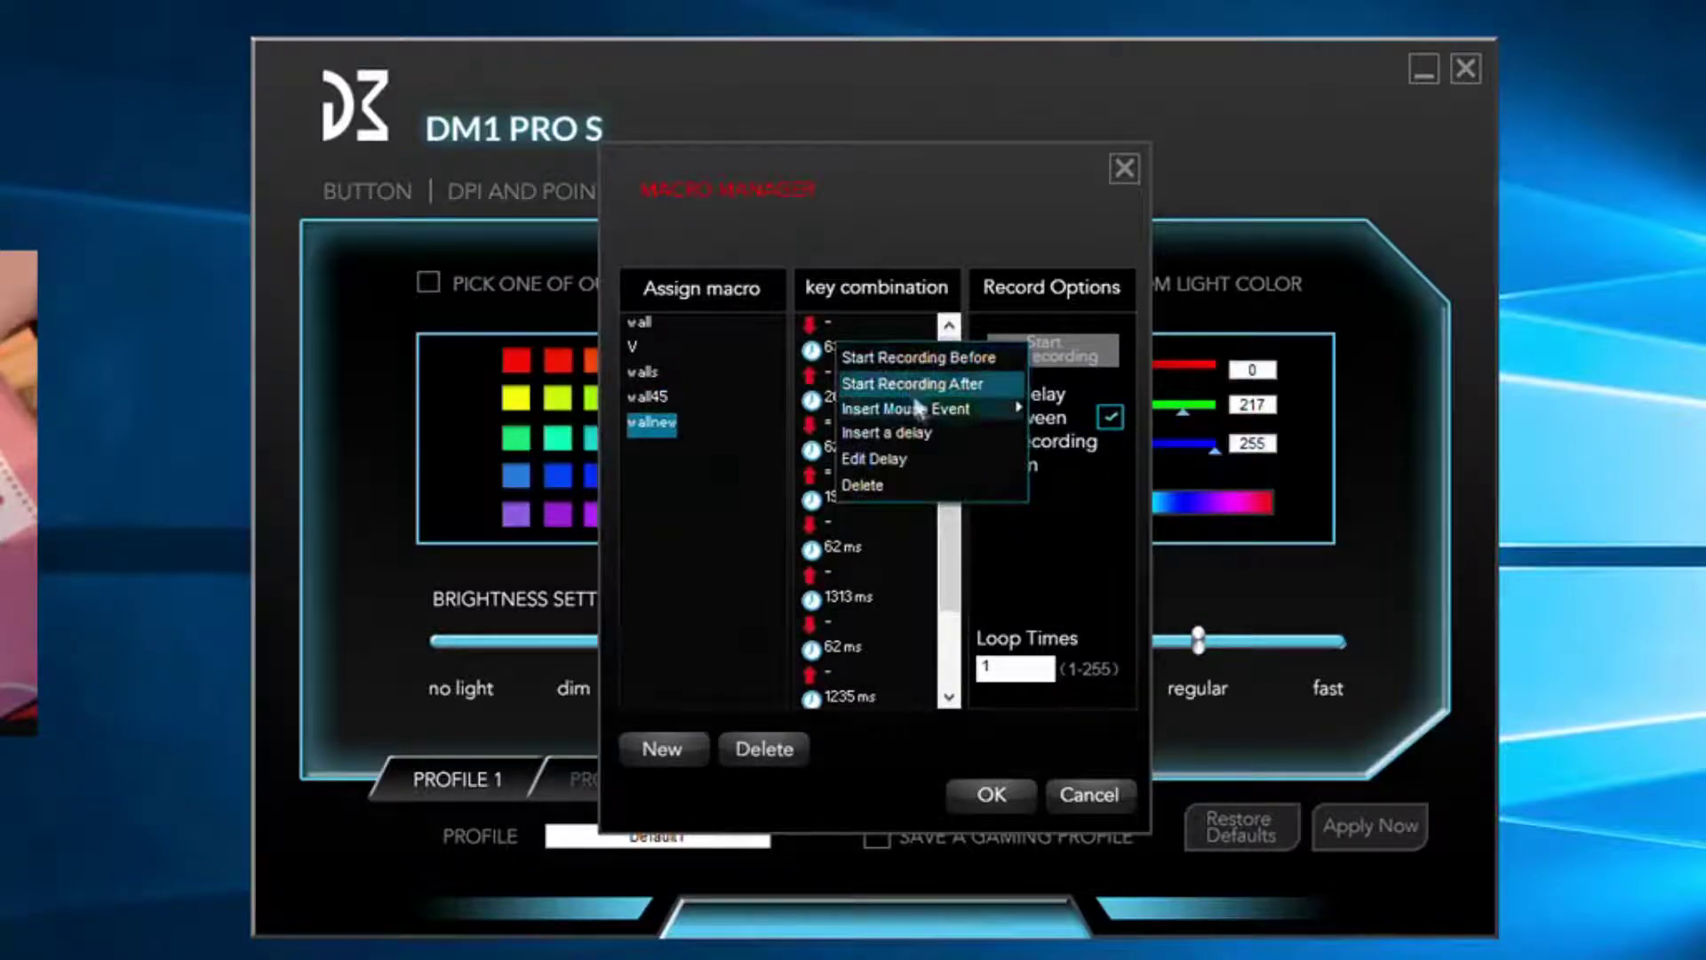
left_click(892, 458)
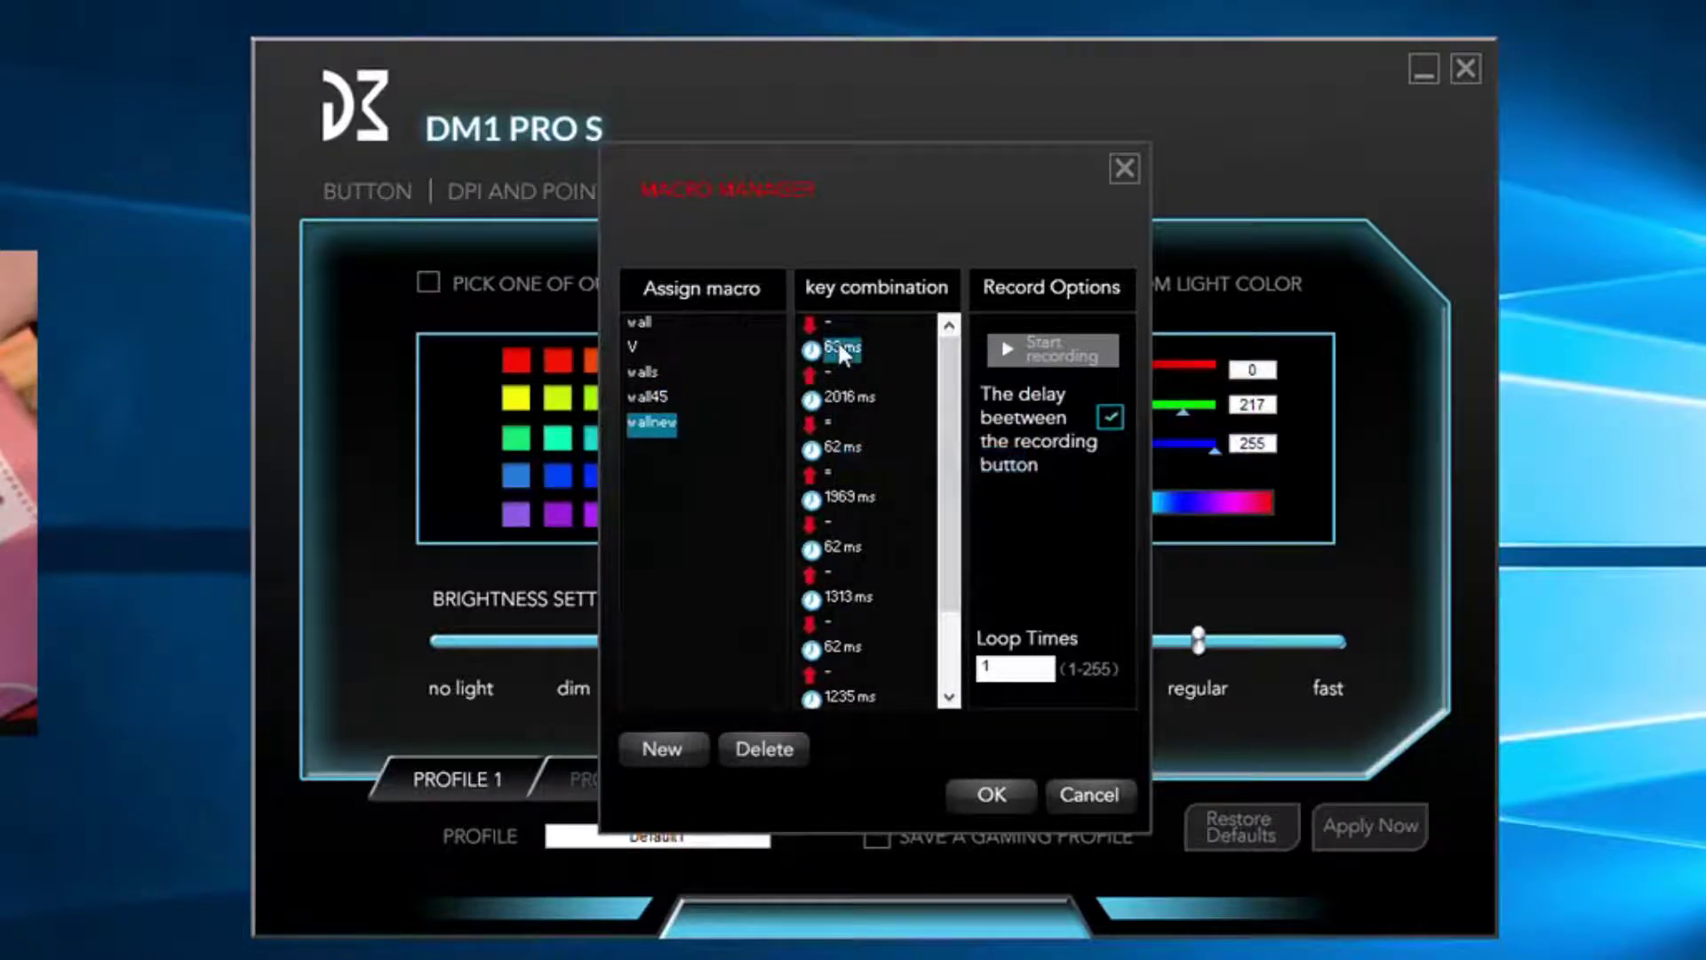
right_click(839, 345)
left_click(909, 455)
scroll(666, 425, "down", 2)
scroll(820, 455, "up", 2)
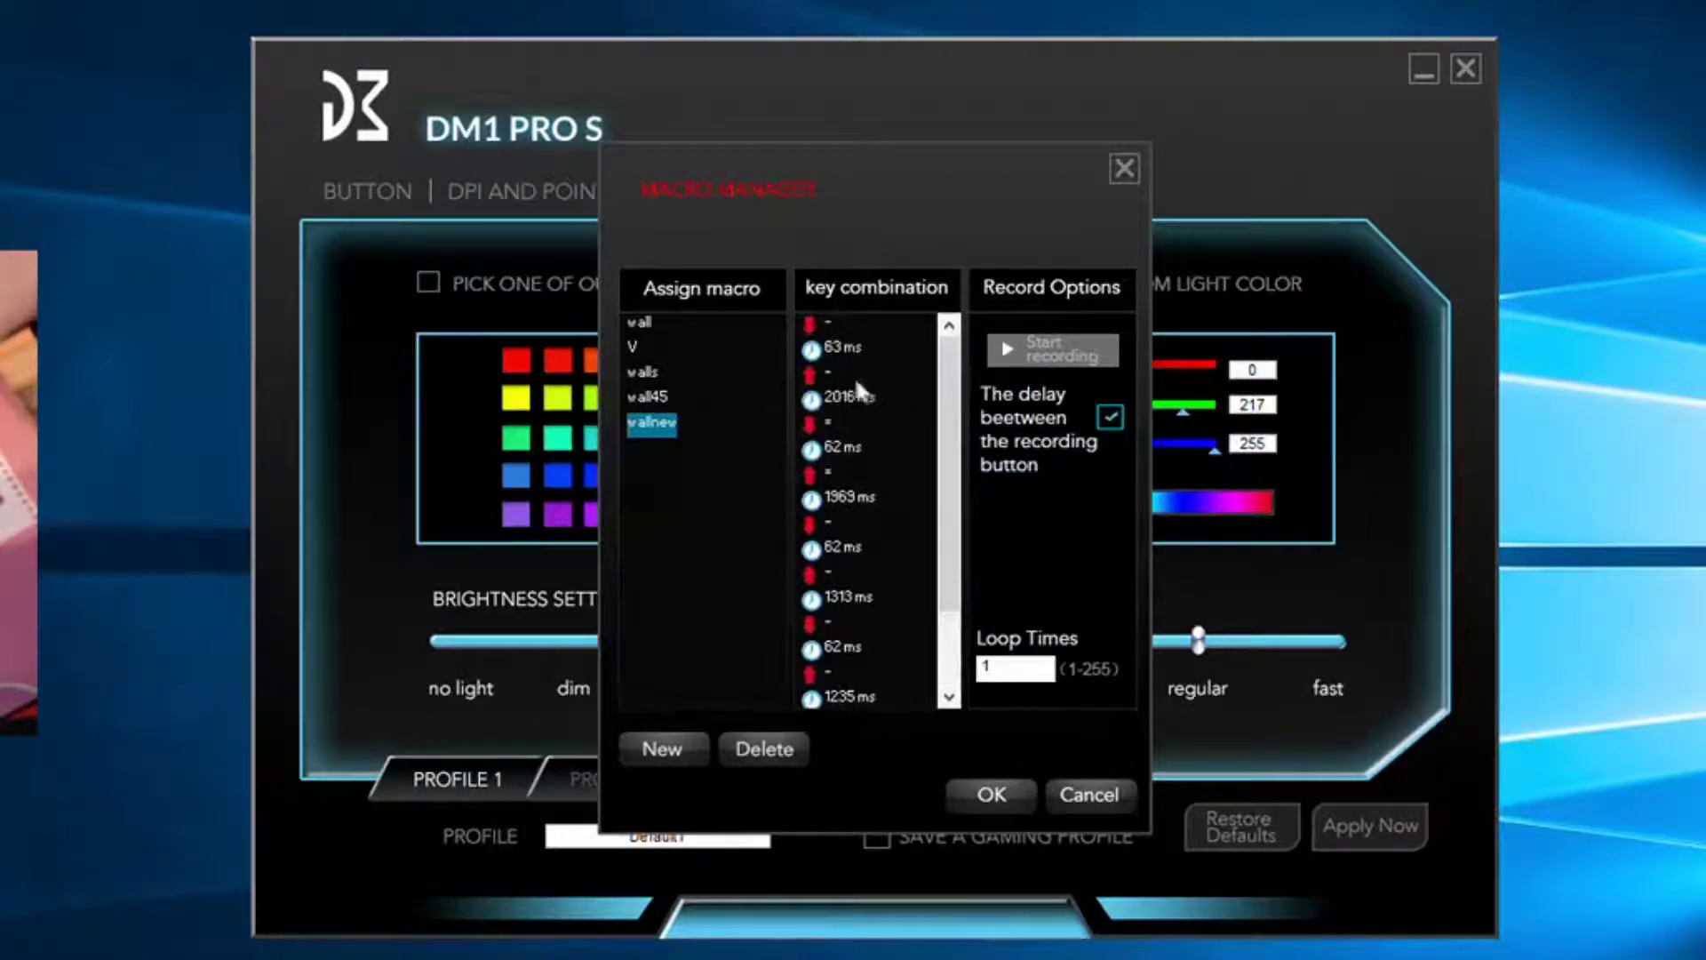
- Open Edit Delay again on wallnew's 63 ms and 62 ms delays
right_click(830, 345)
left_click(871, 464)
scroll(667, 462, "down", 2)
right_click(824, 349)
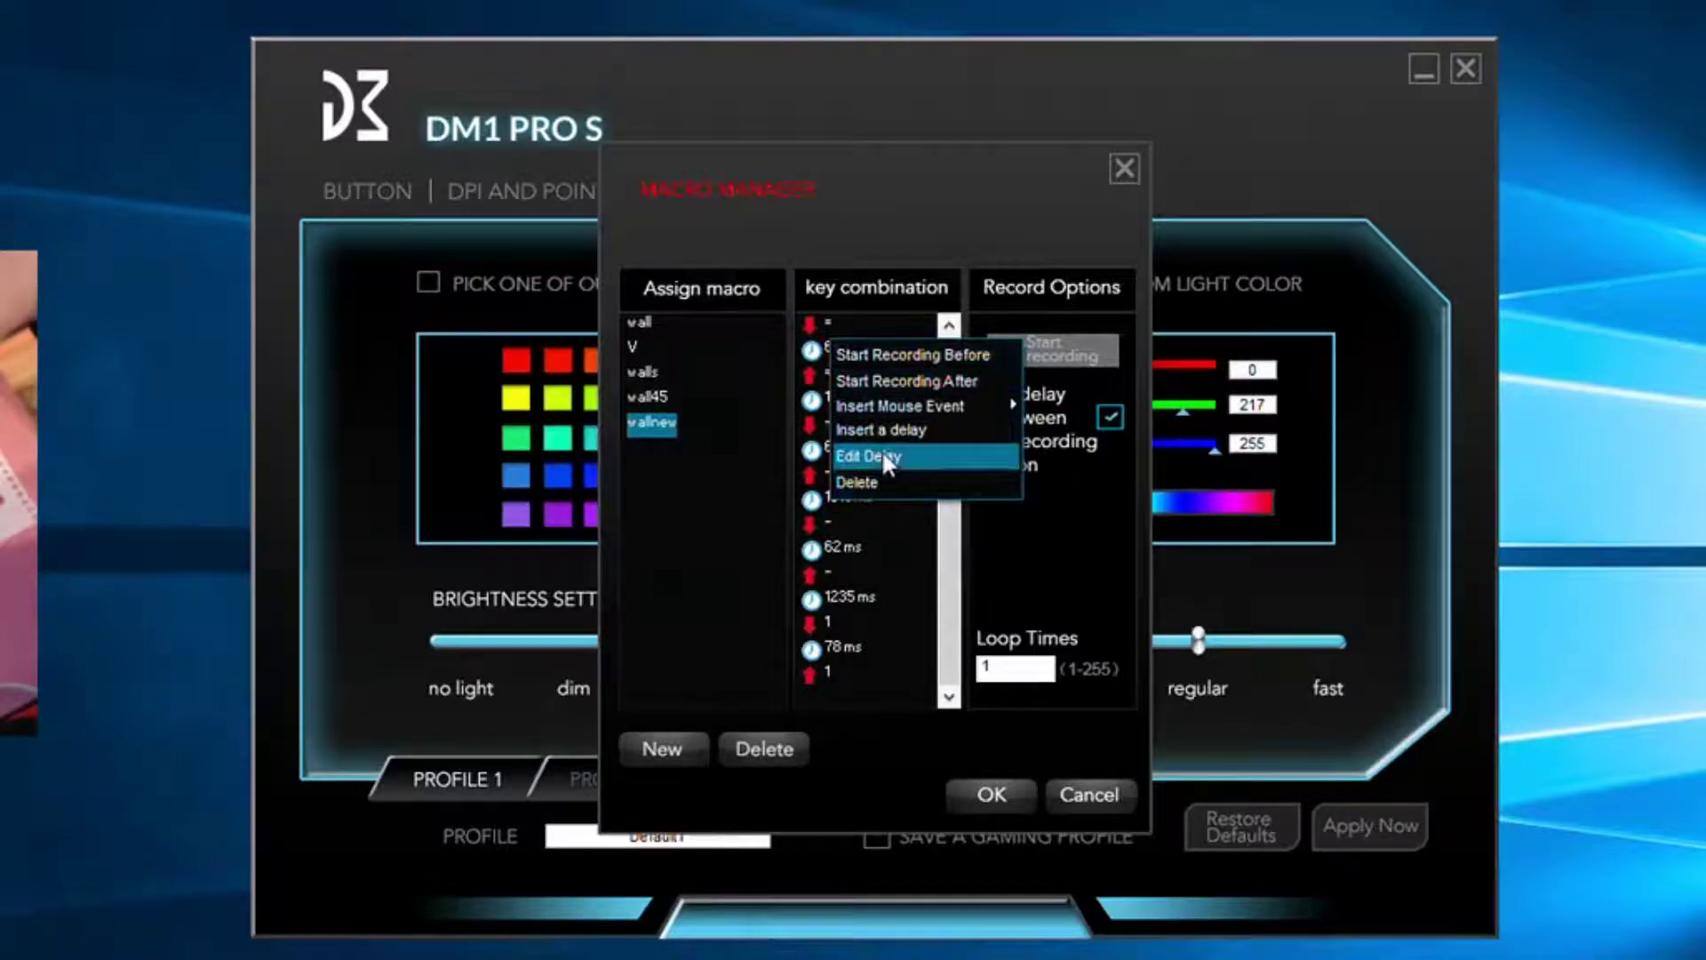
left_click(887, 458)
right_click(840, 347)
left_click(903, 462)
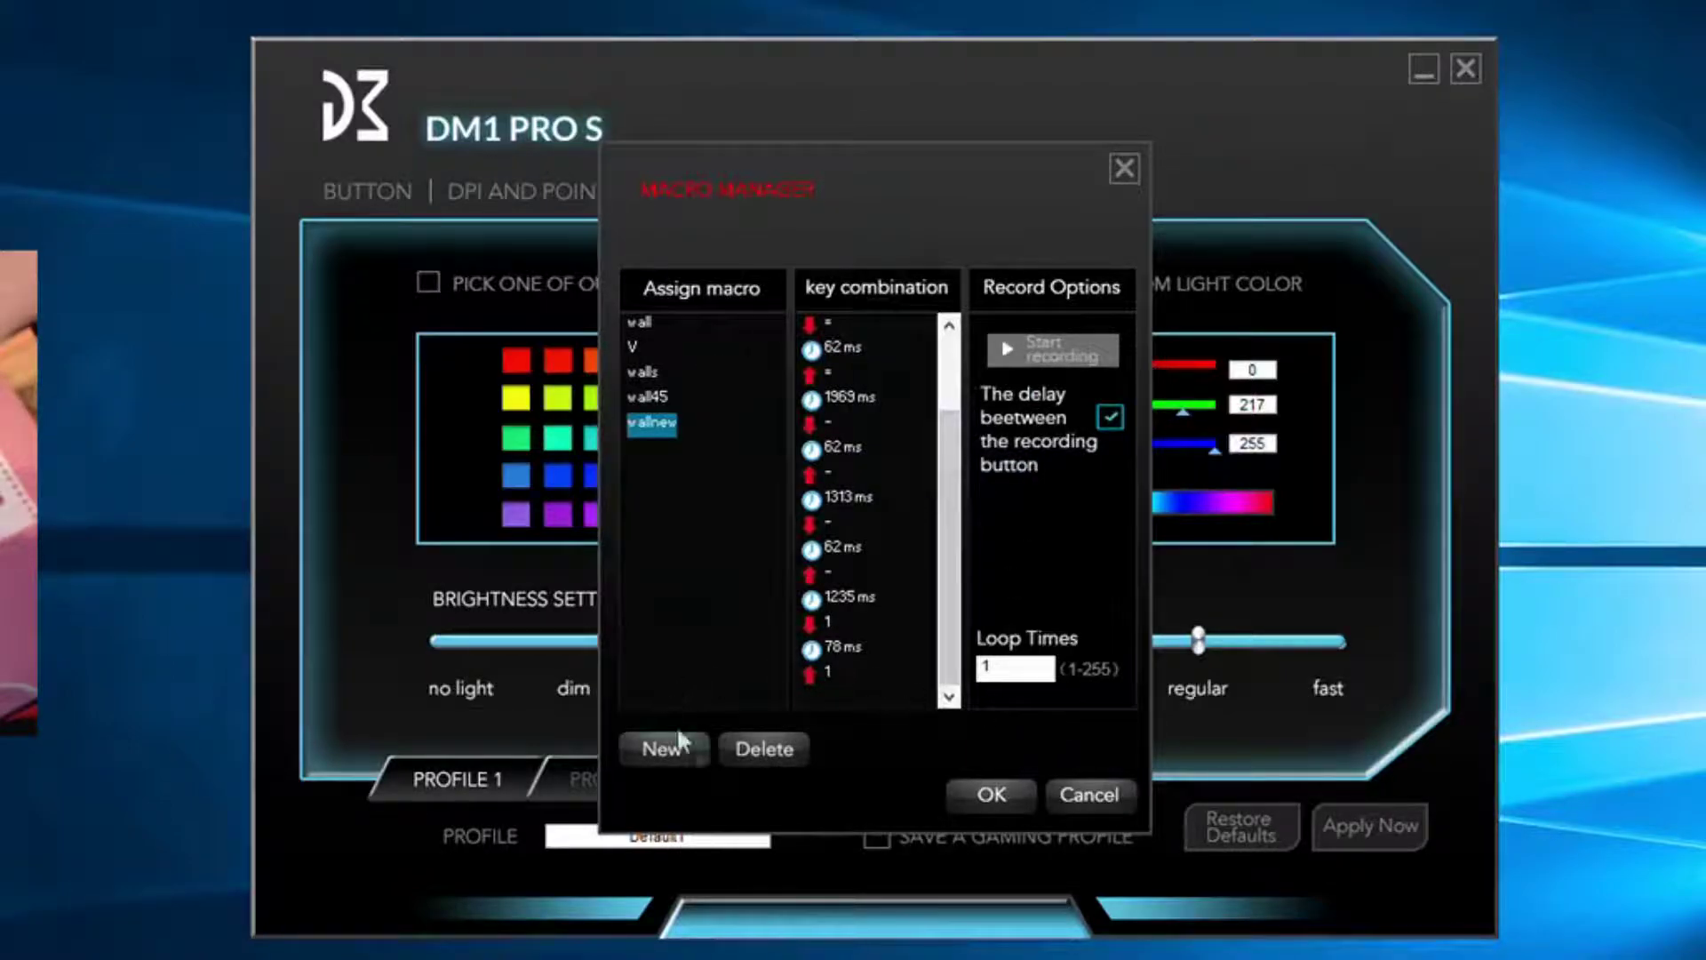
- Close the macro manager and switch to the button assignment page
left_click(1121, 169)
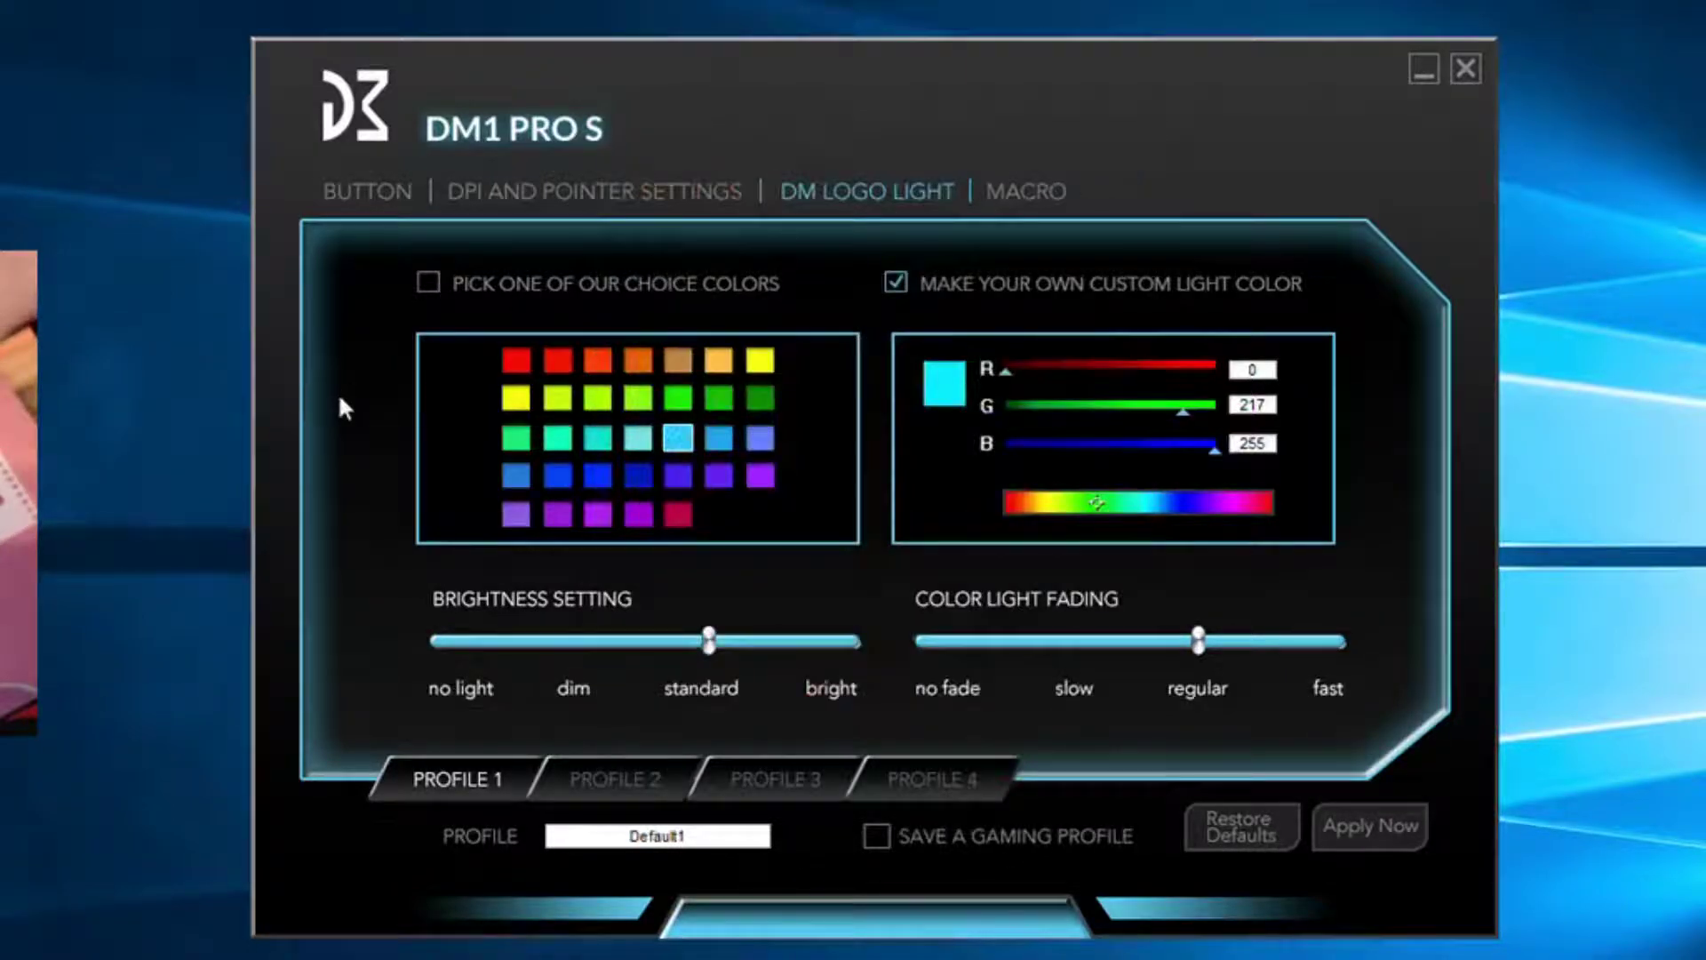
left_click(1036, 188)
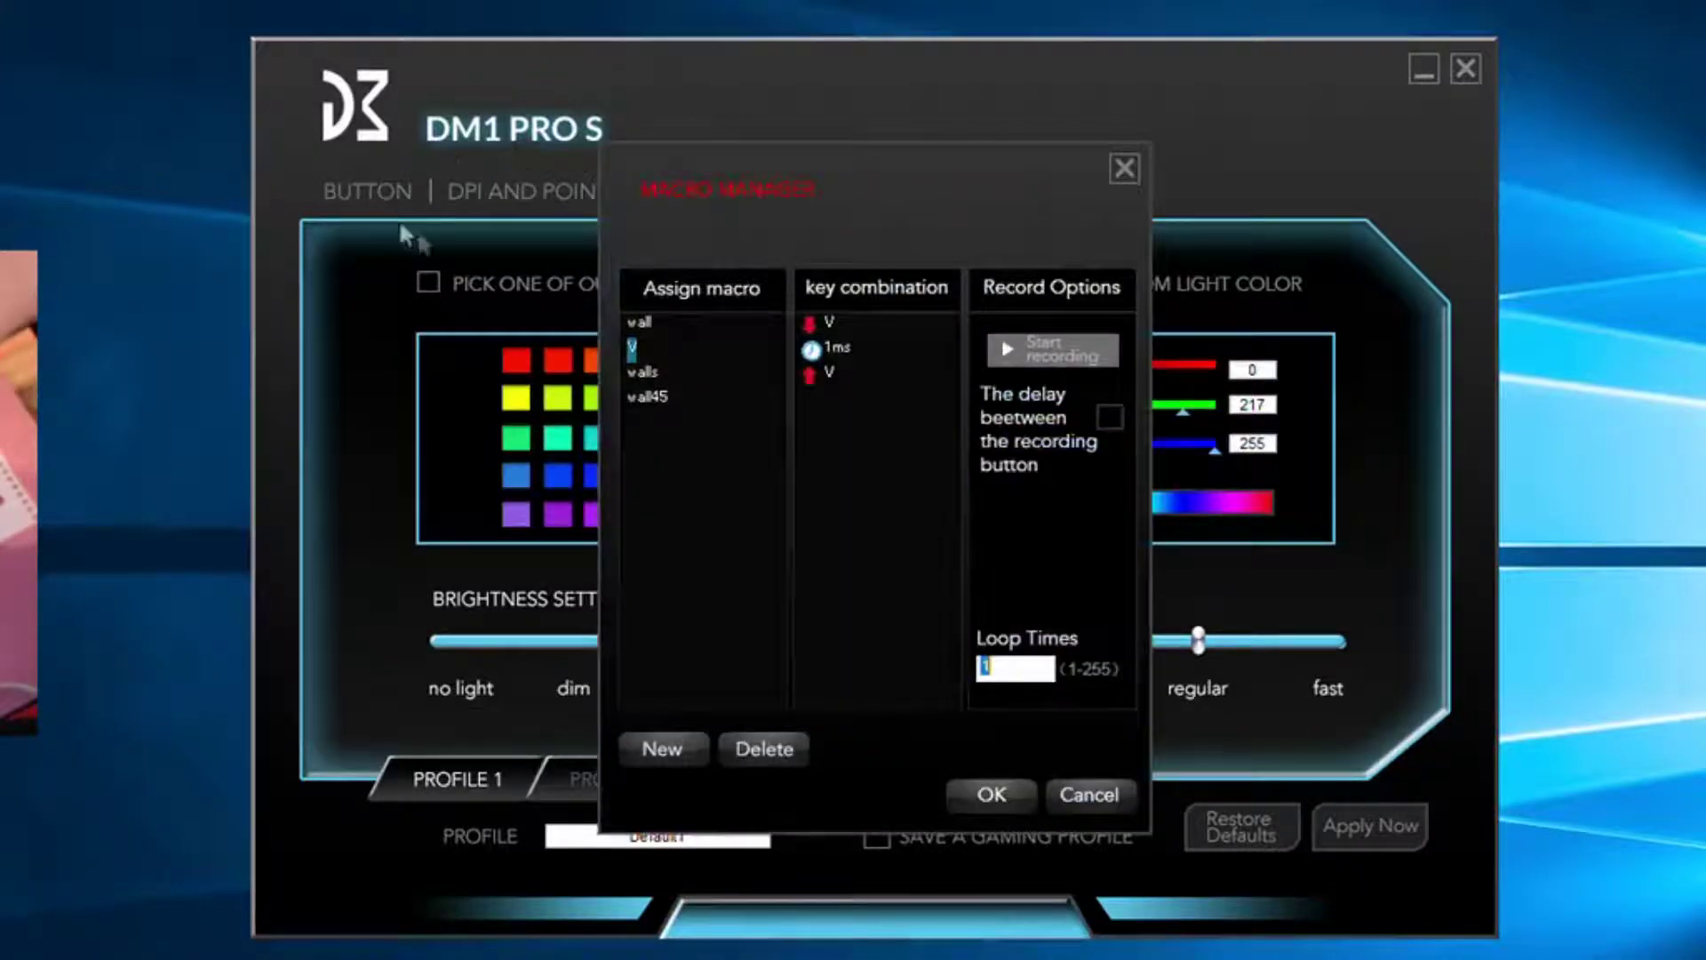
left_click(1120, 178)
left_click(394, 194)
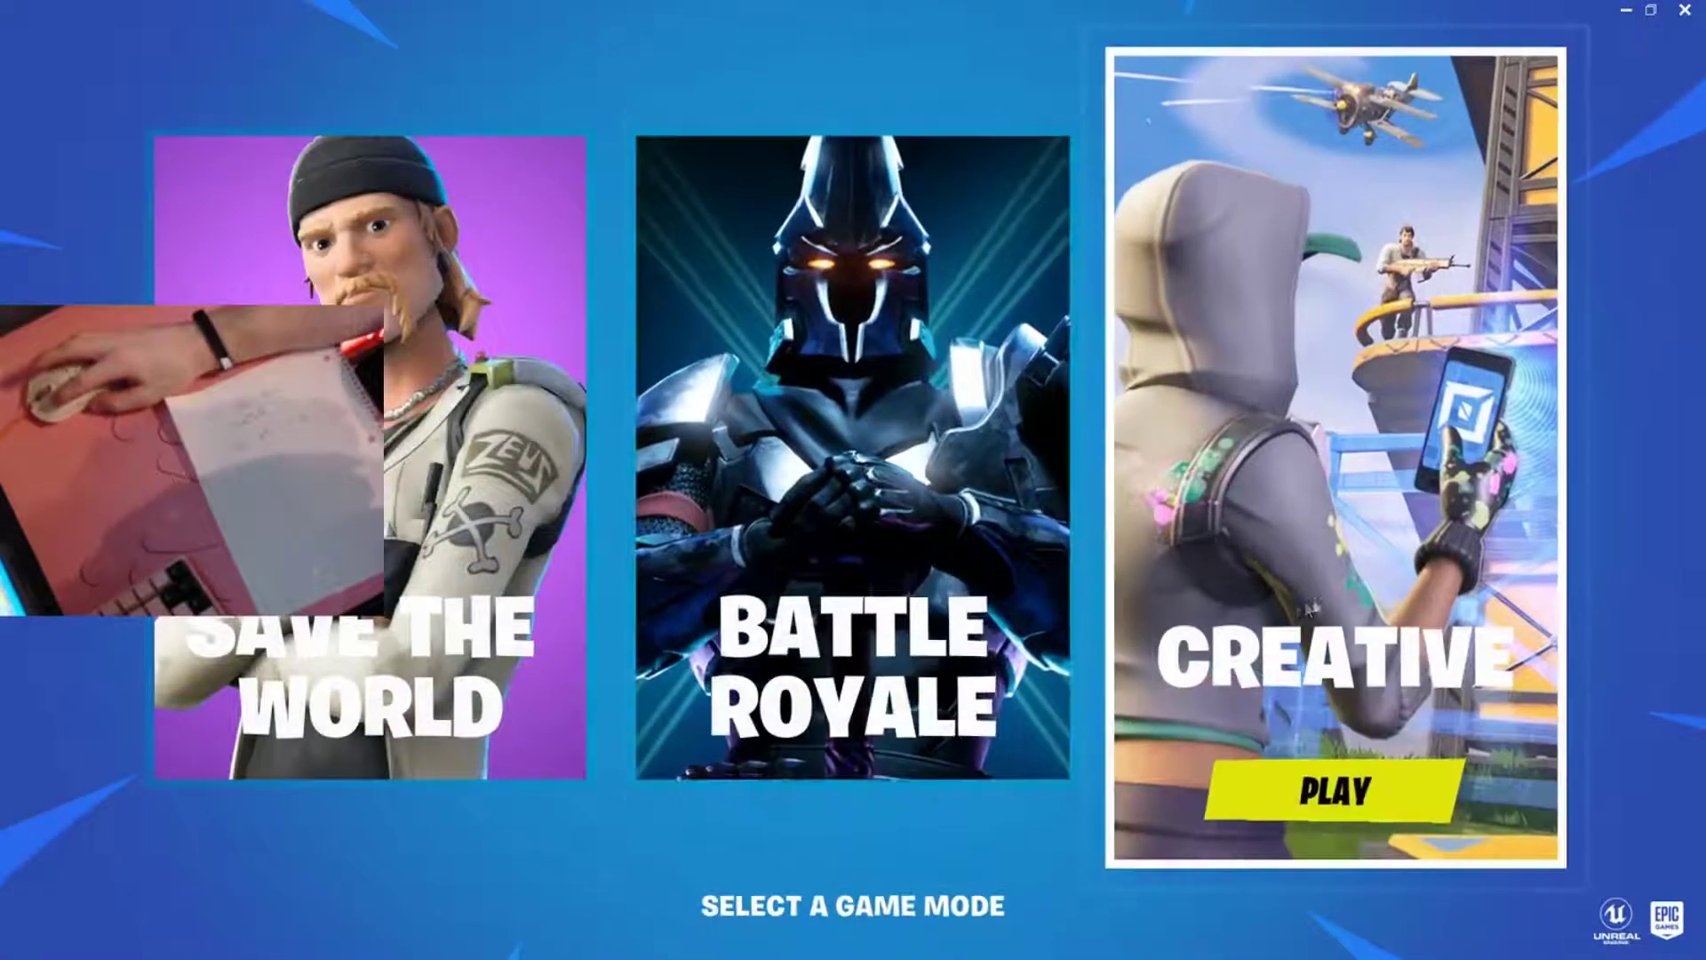
- Collect the event reward, choose Creative mode and launch a Creative server
left_click(1226, 619)
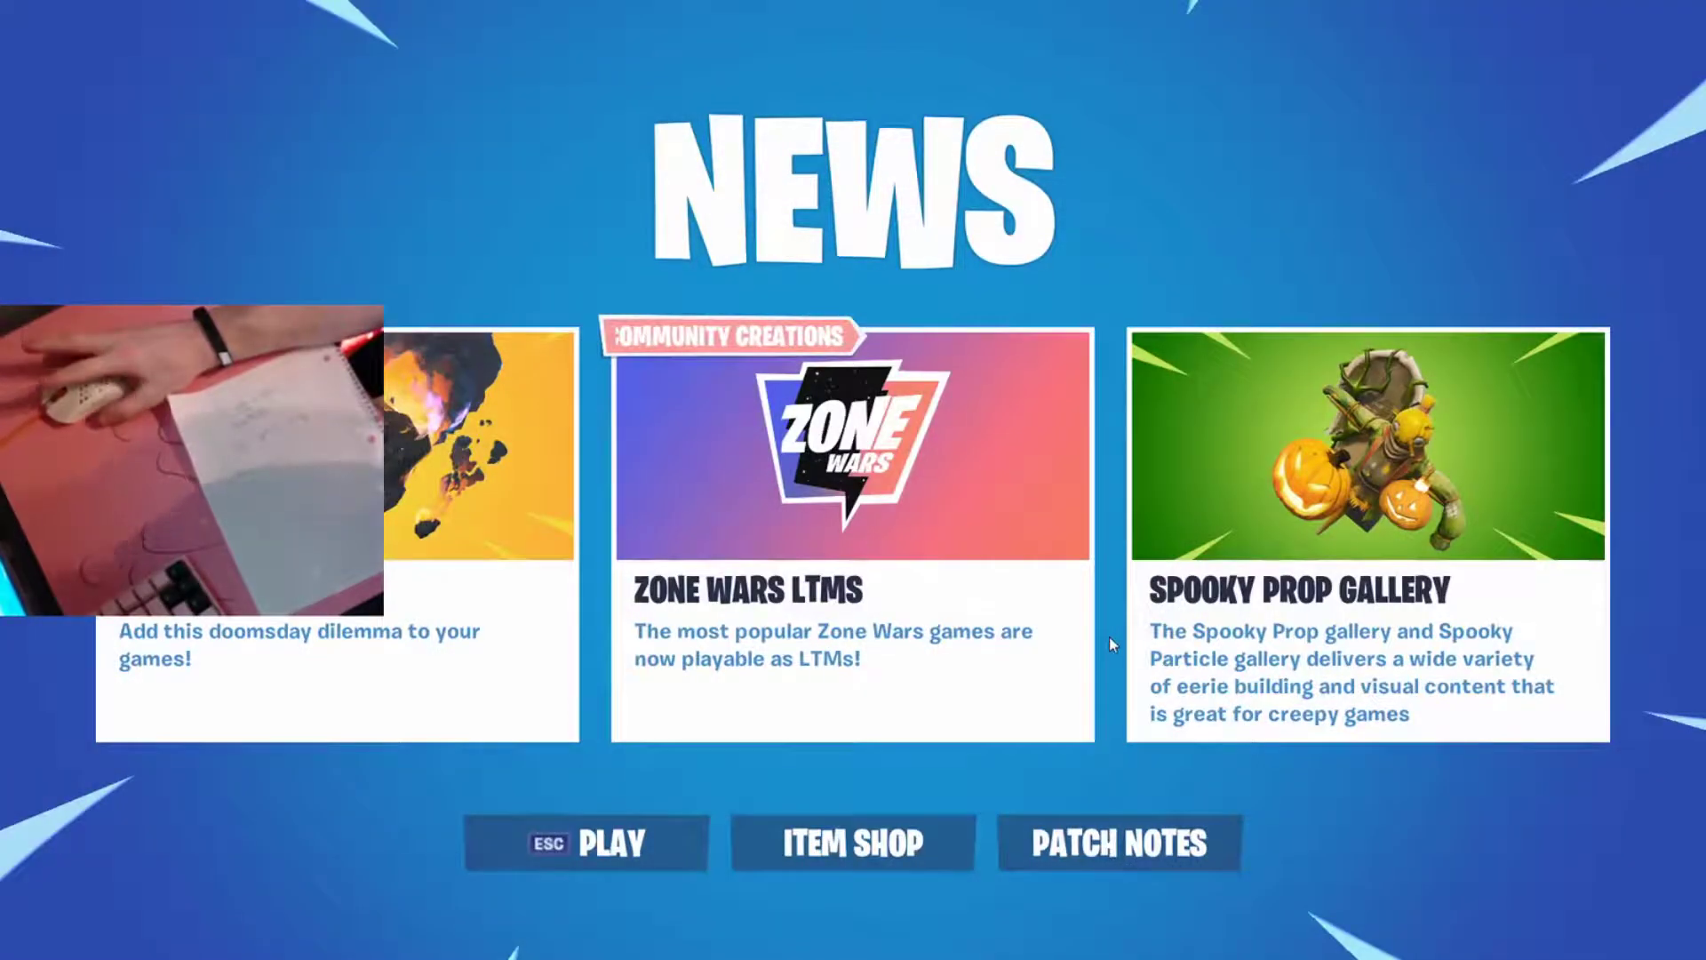
left_click(672, 866)
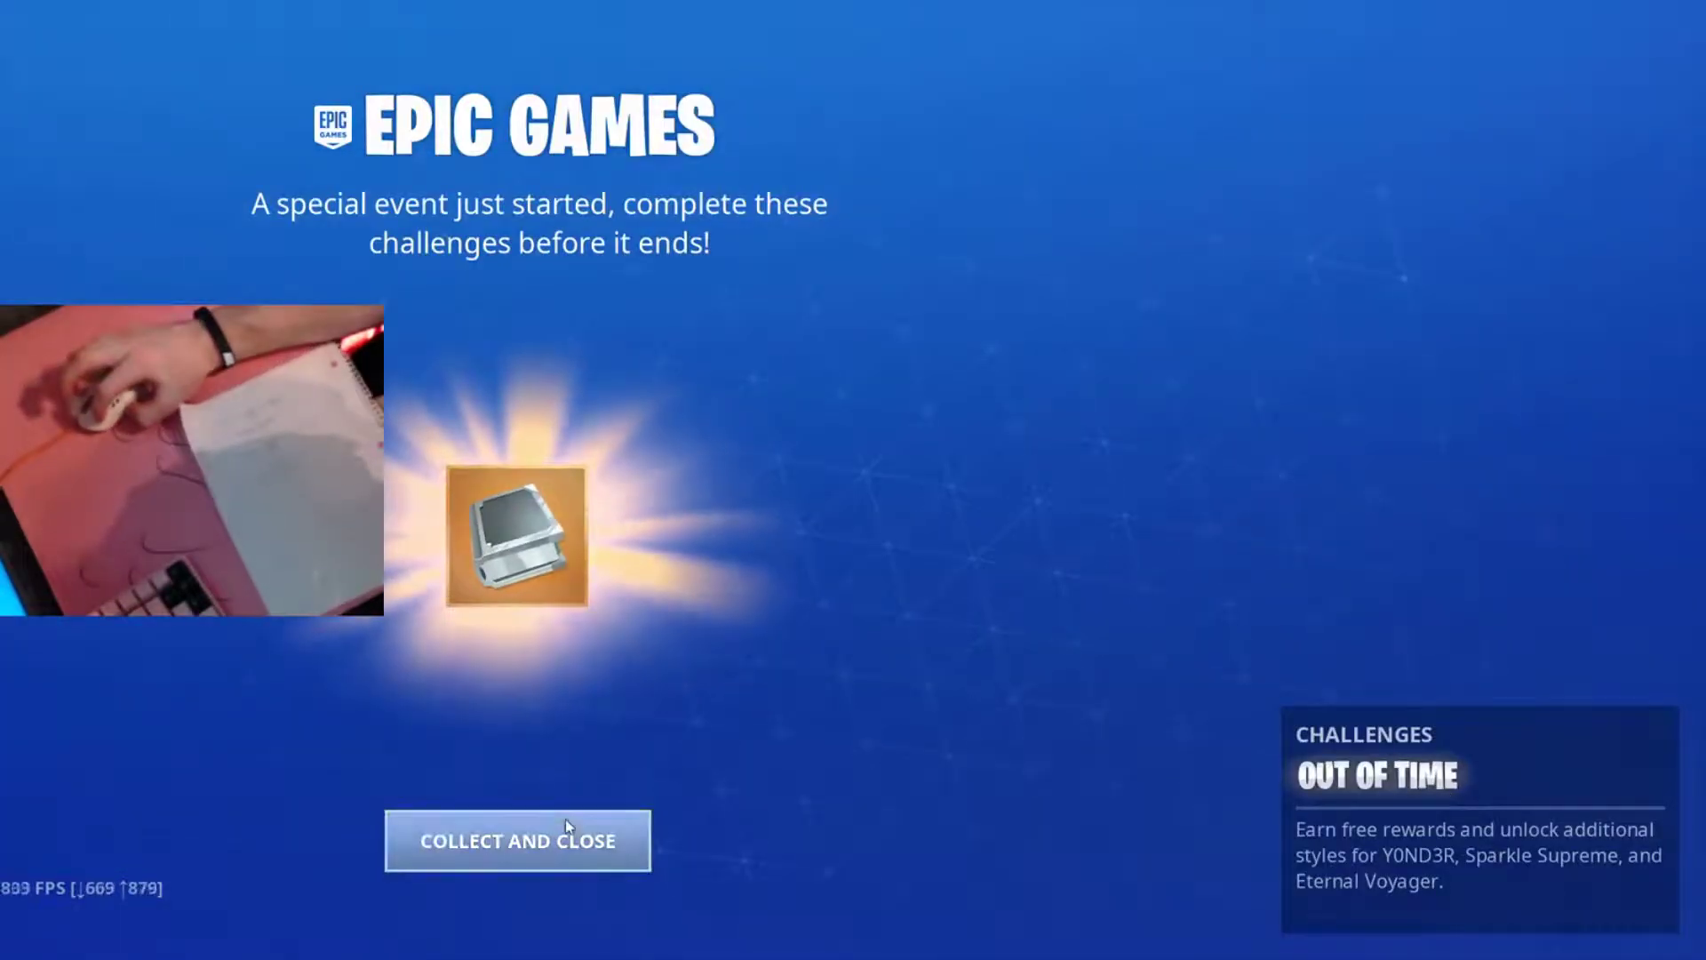
left_click(565, 819)
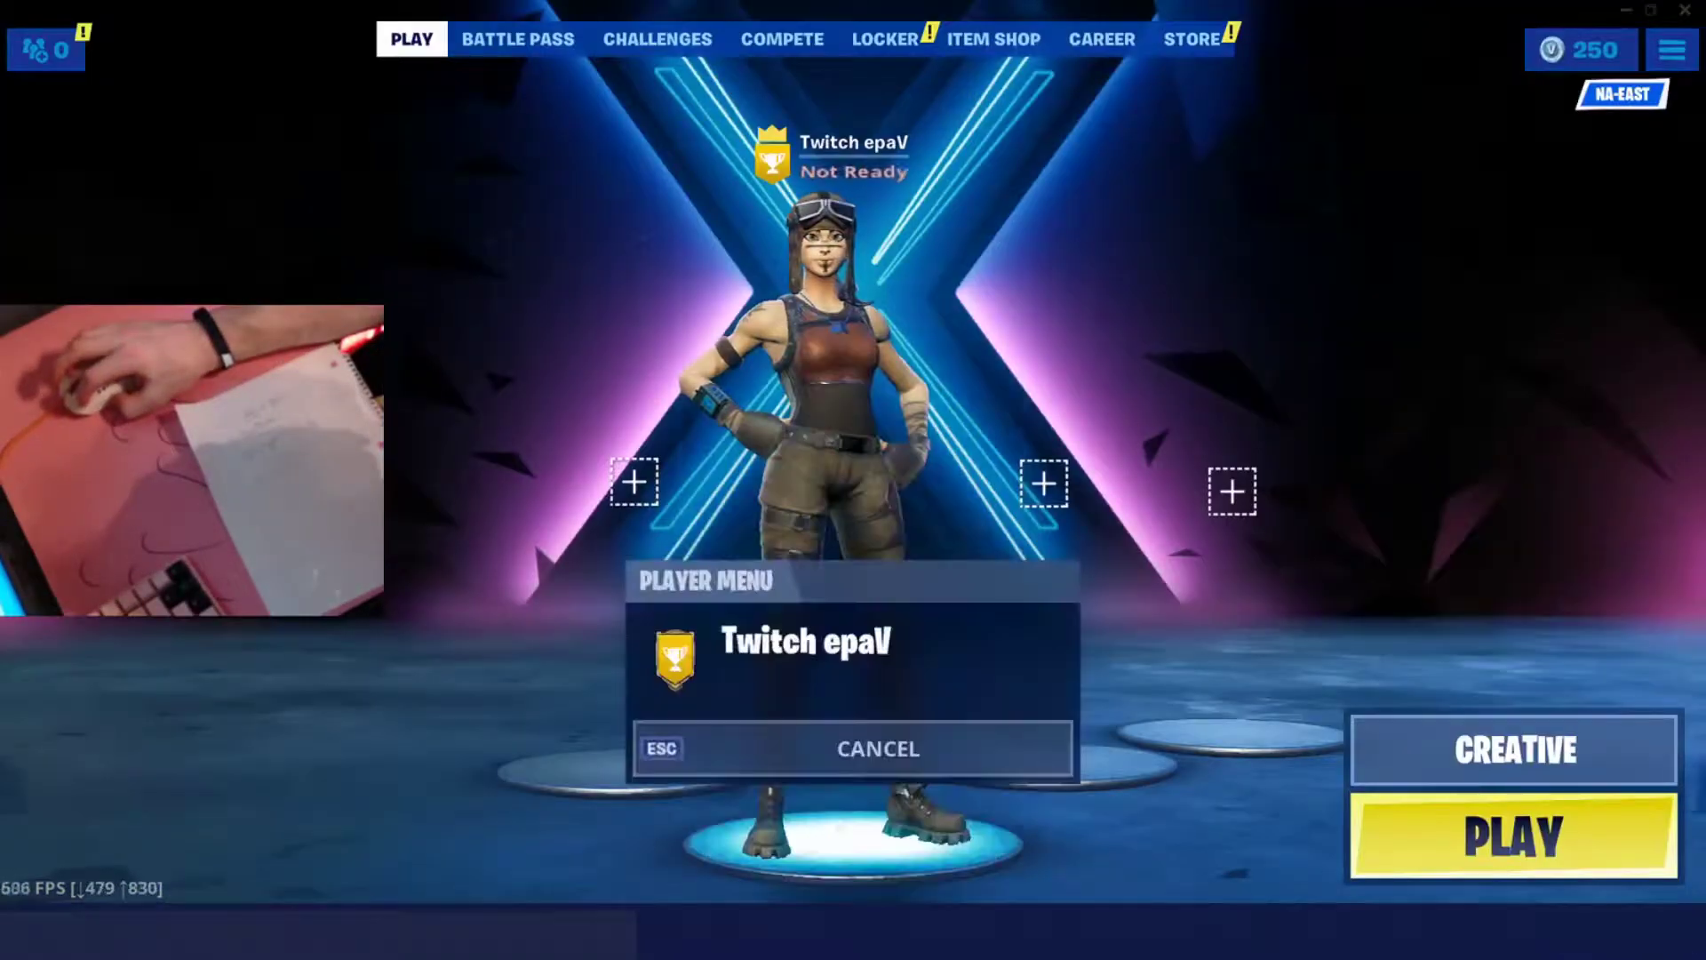
left_click(1516, 749)
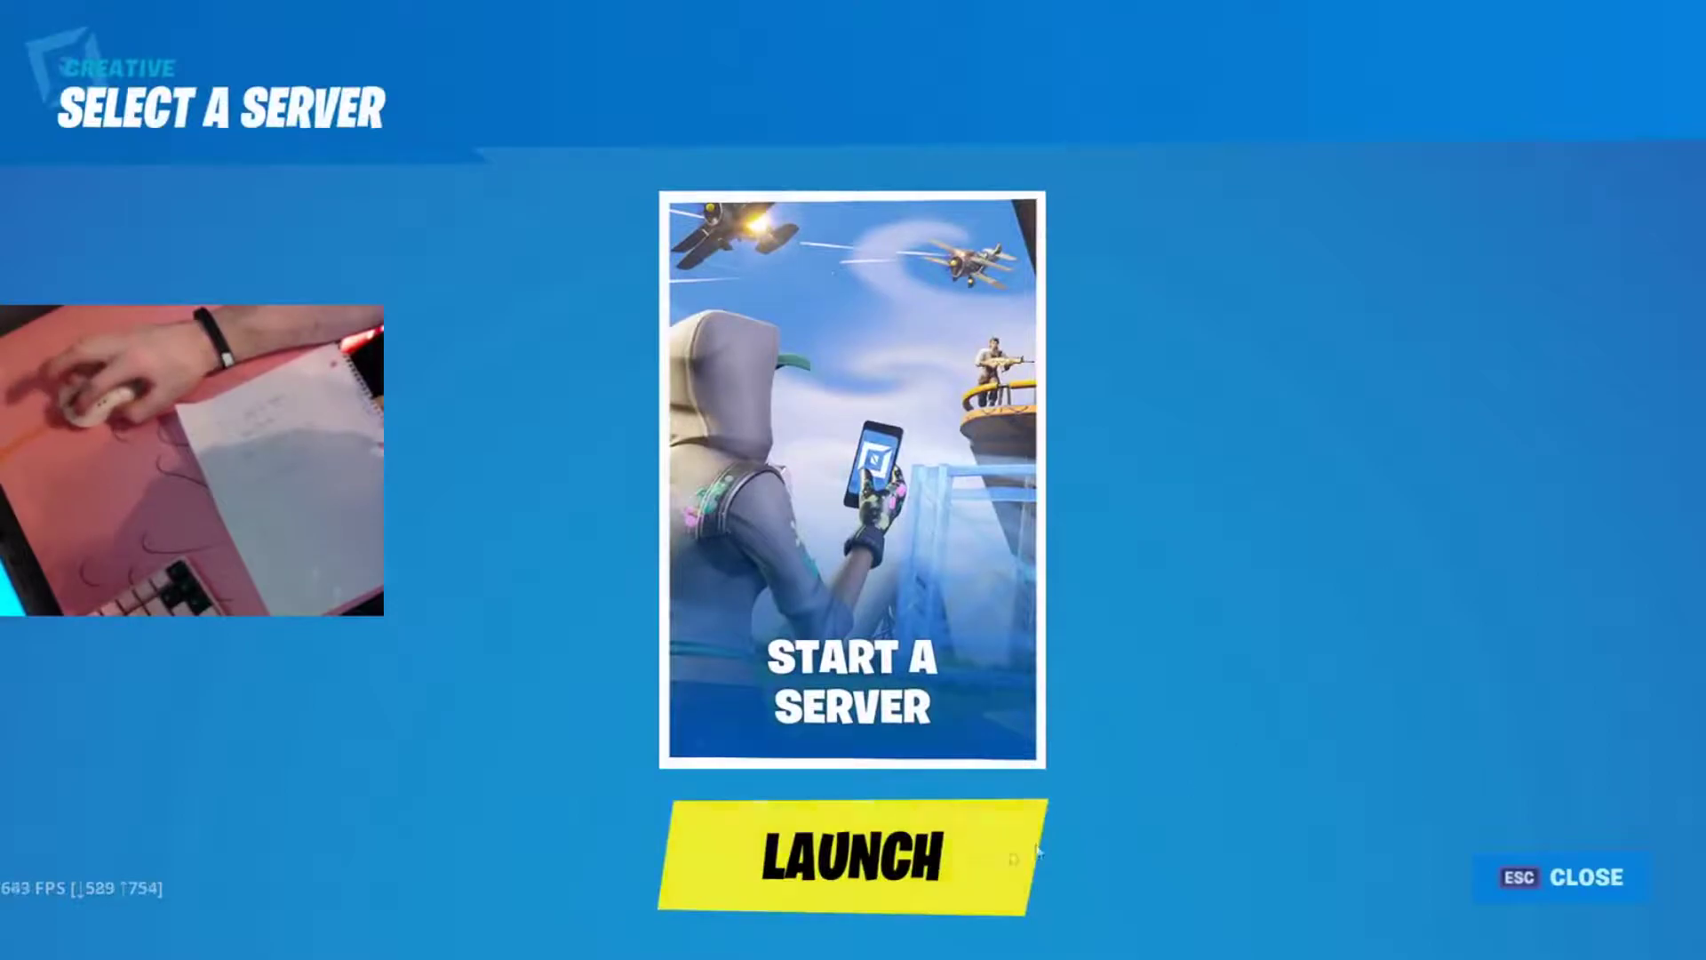
left_click(983, 871)
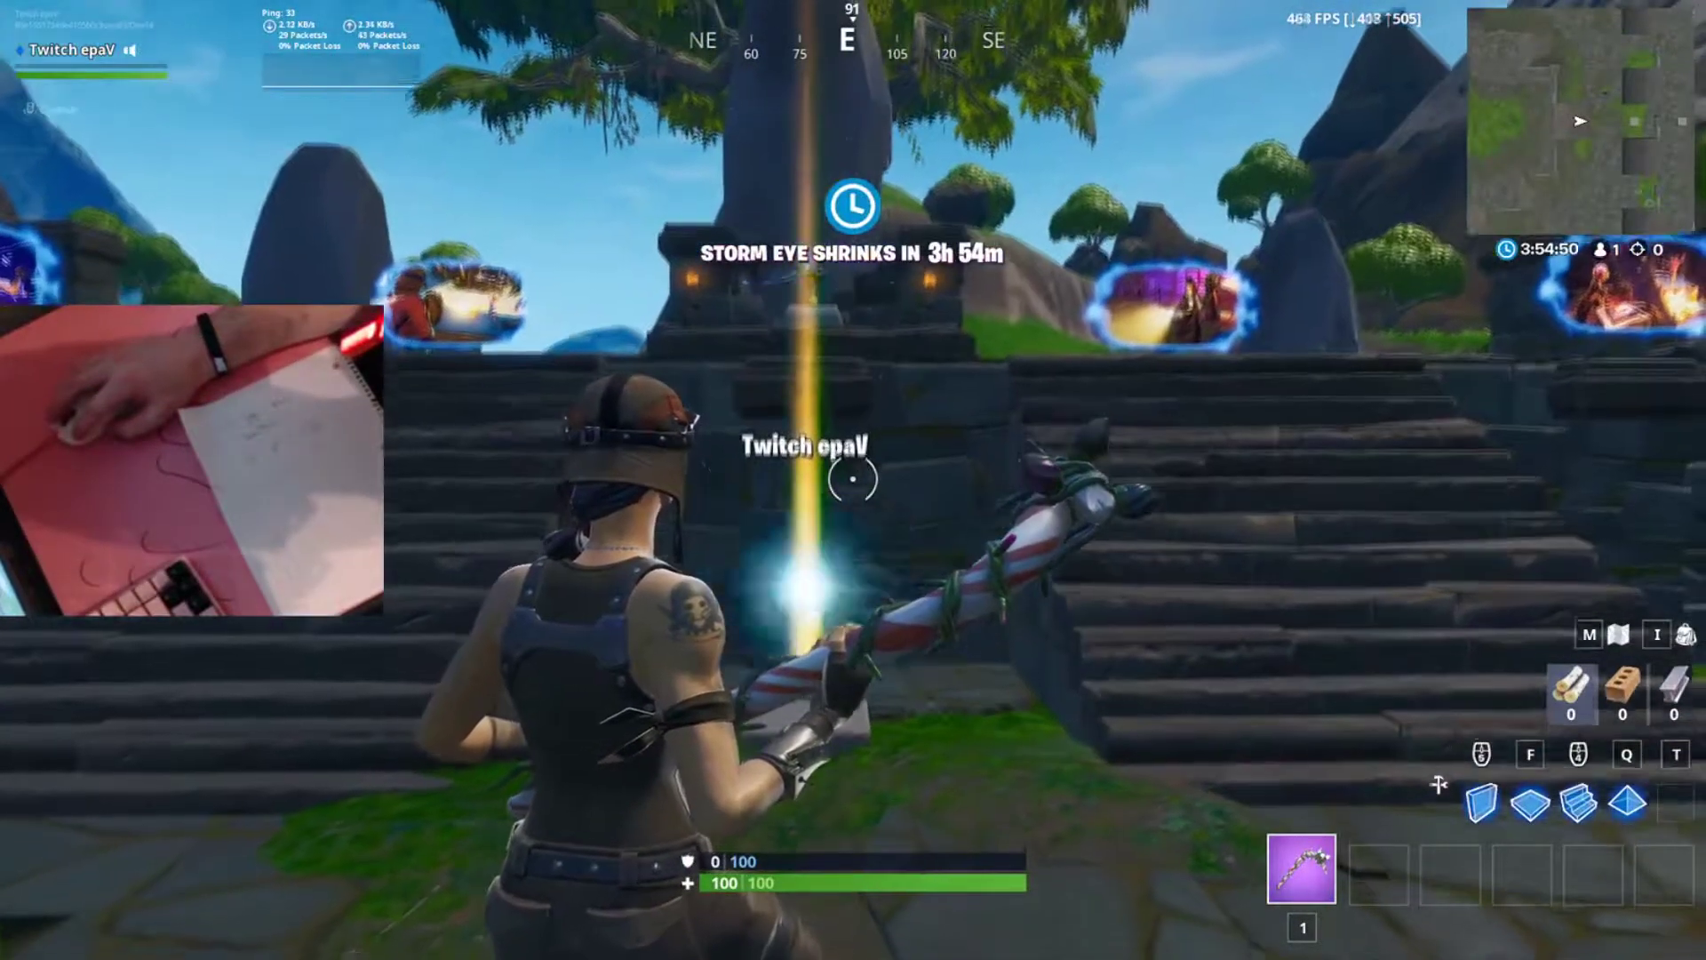
- Travel through the rift to your own Creative island and run across the field
key("w")
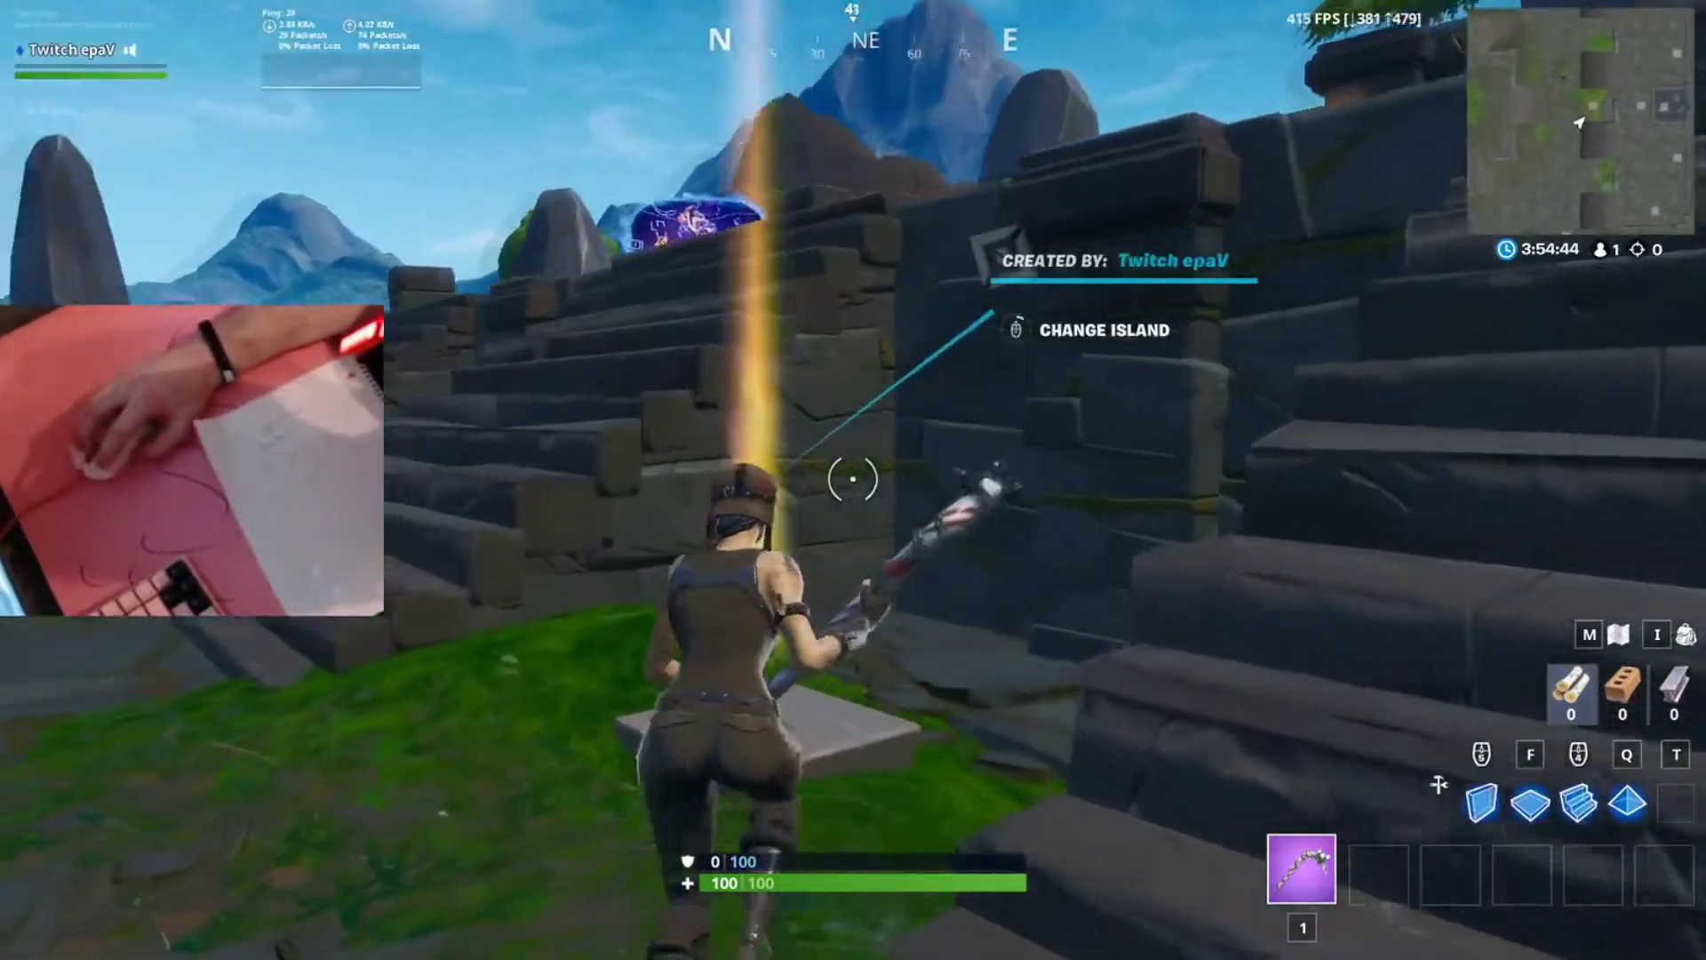
scroll(852, 479, "up", 1)
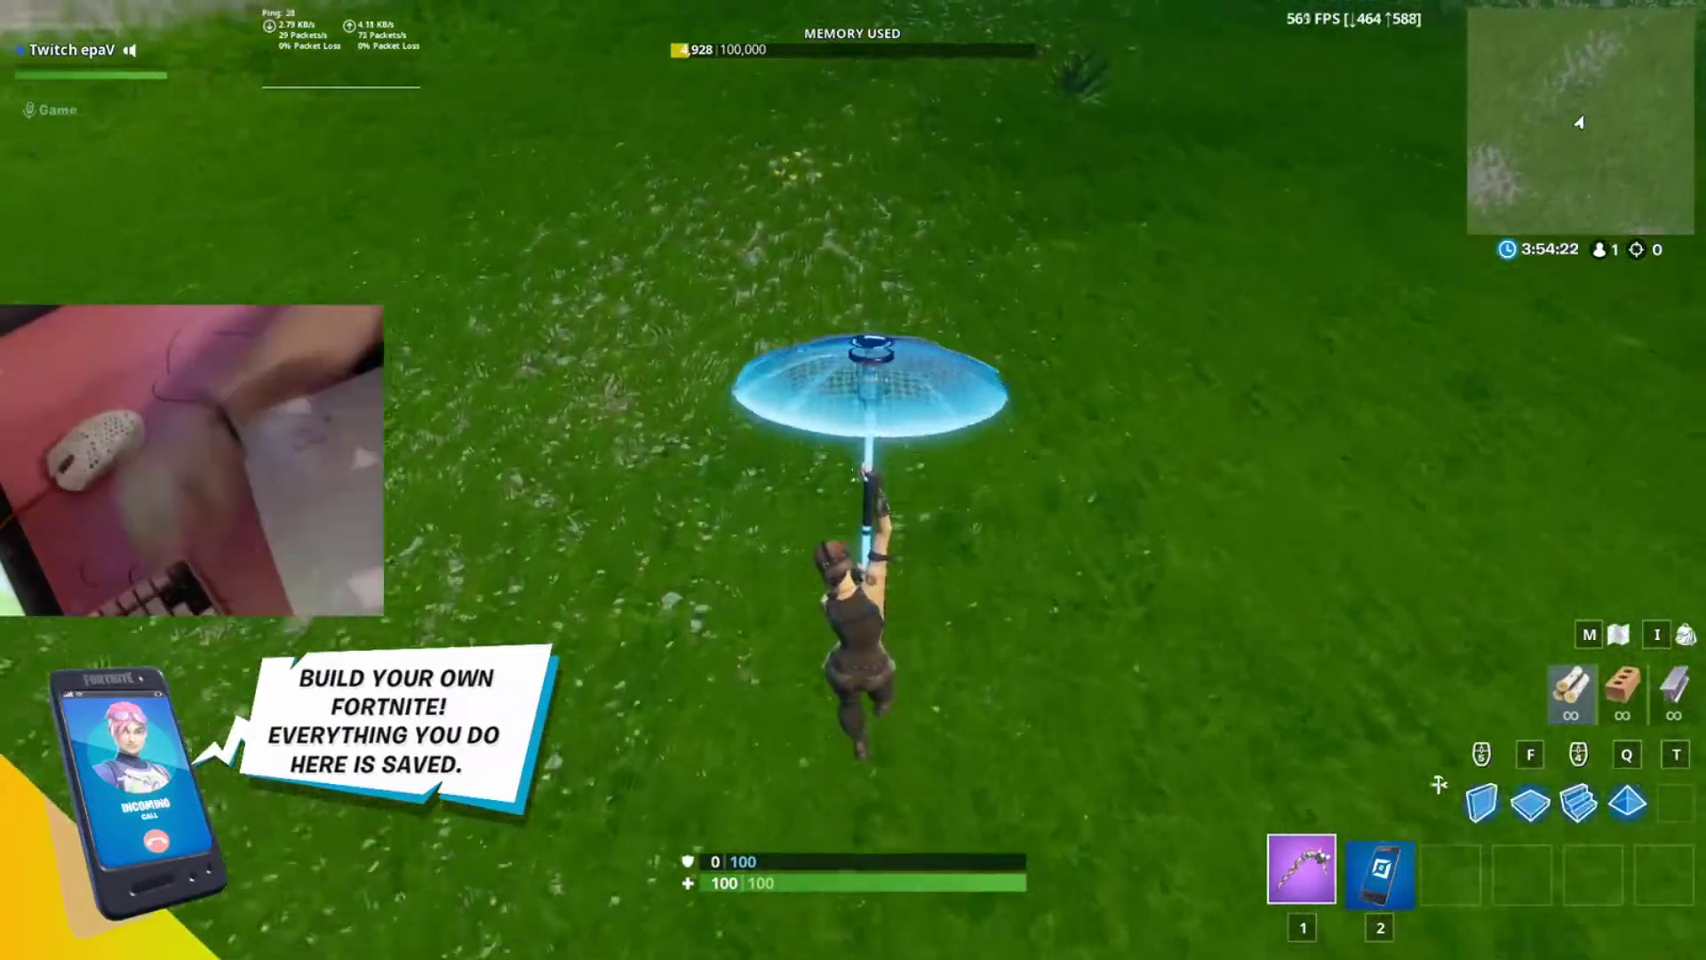
key("w")
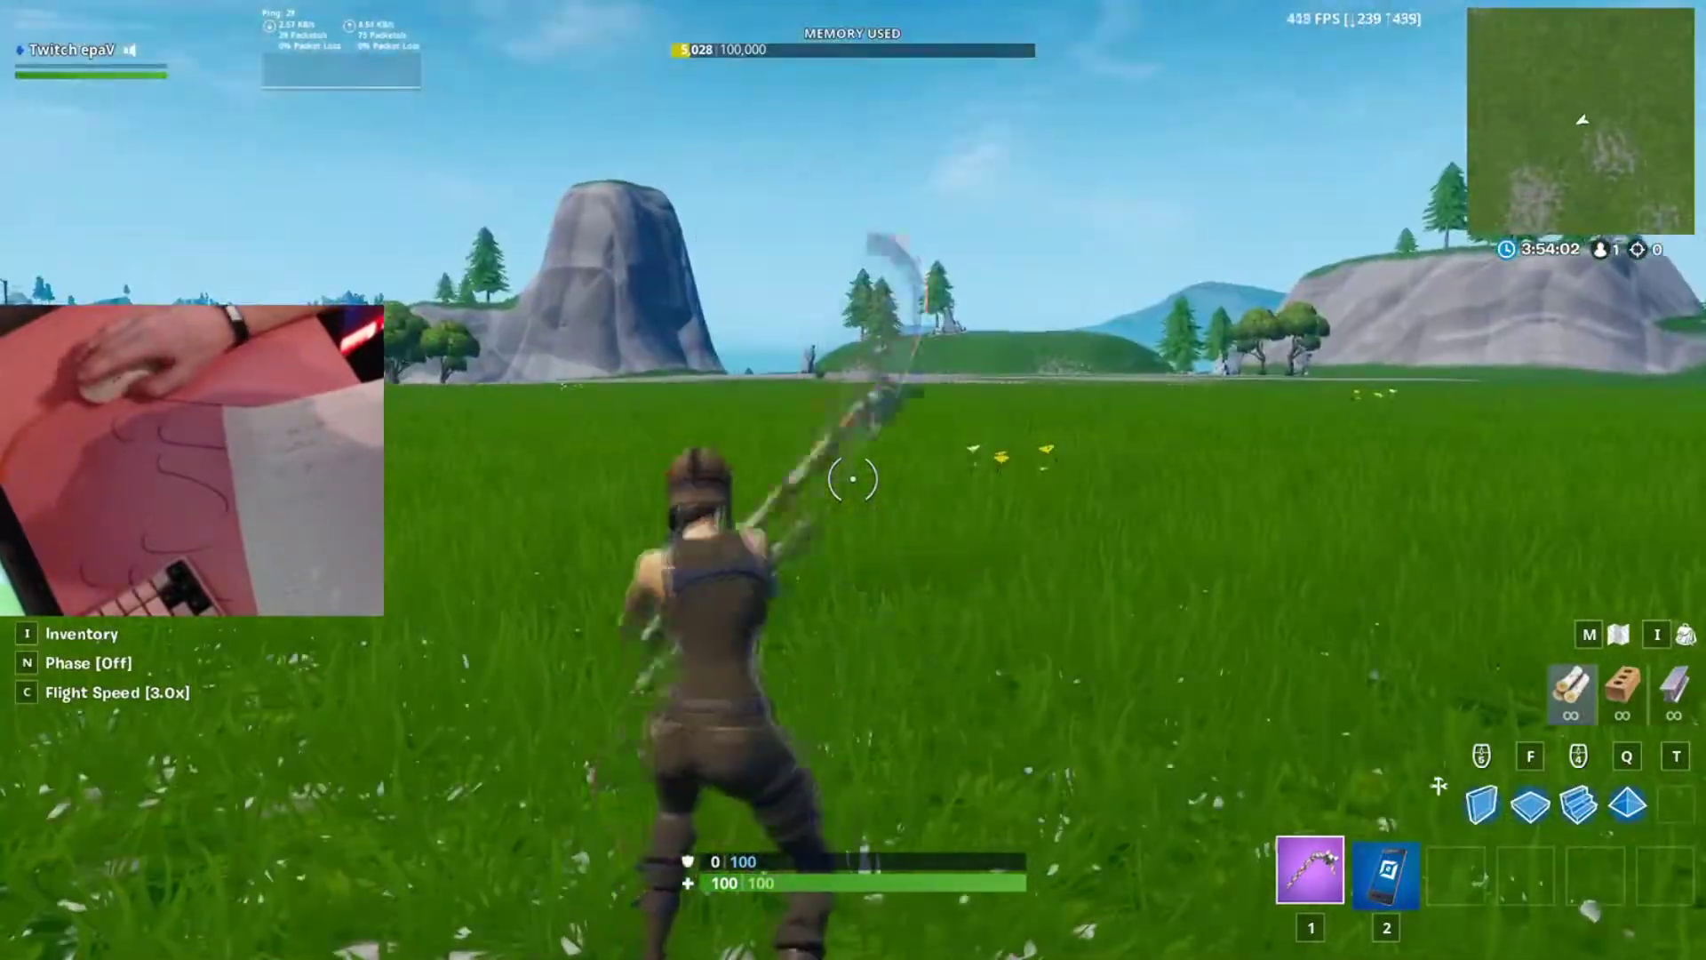
- Edit the built wooden wall, then bring up the game menu
key("e")
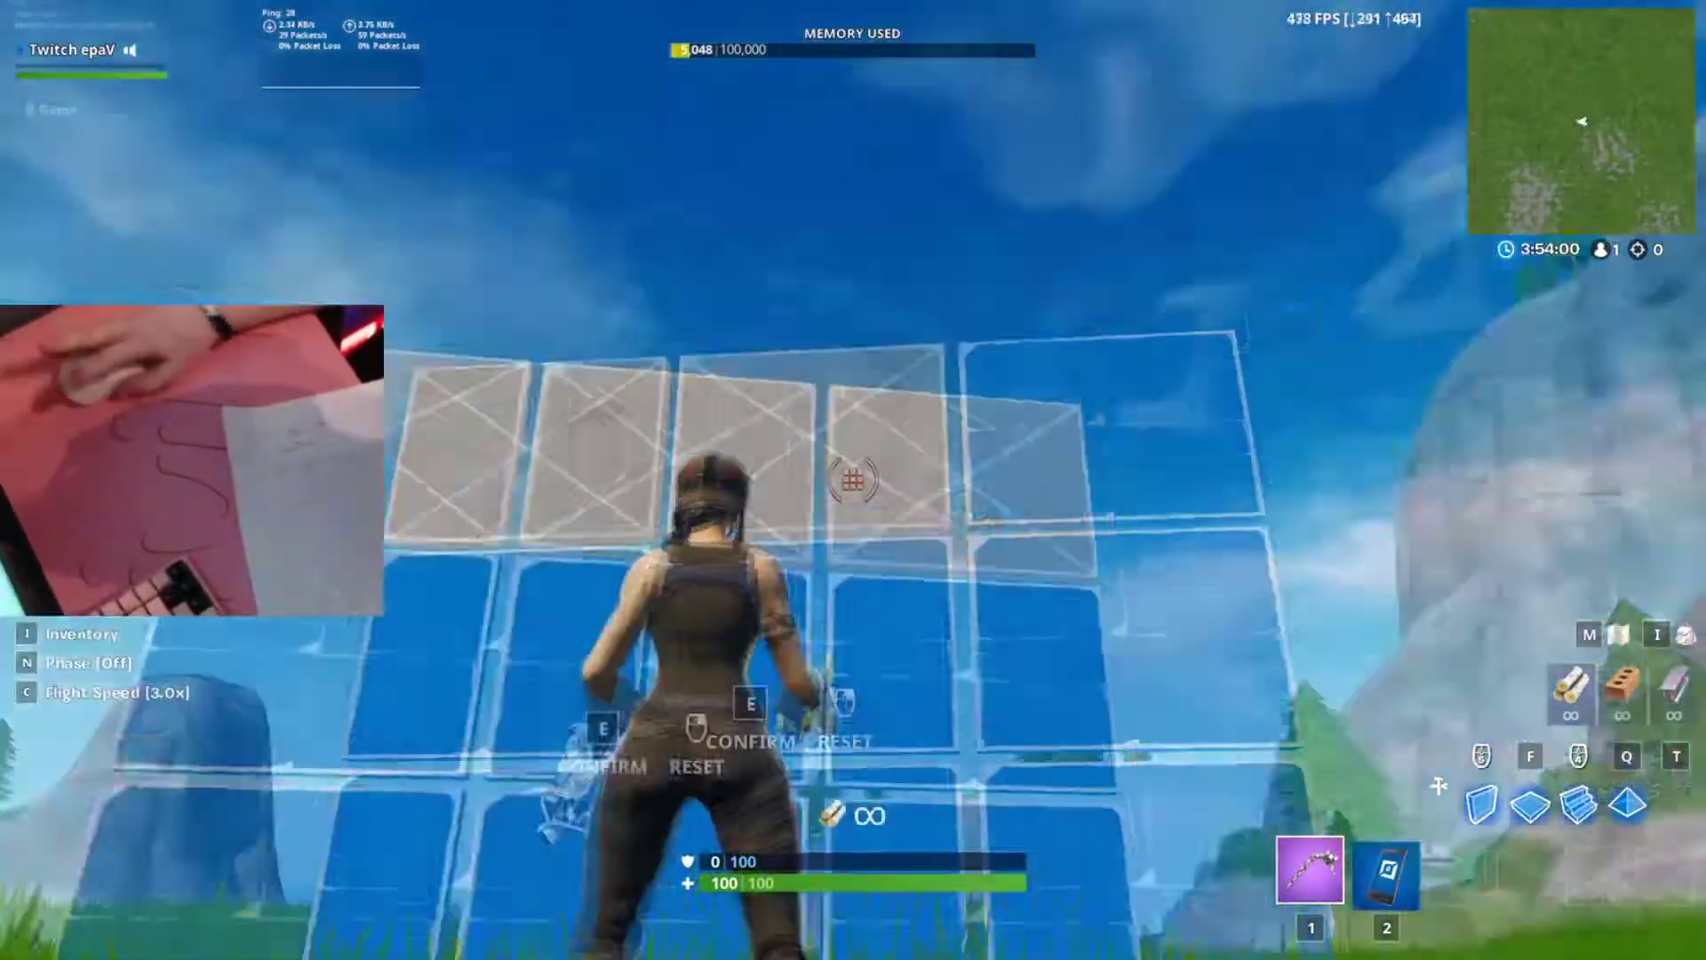
key("e")
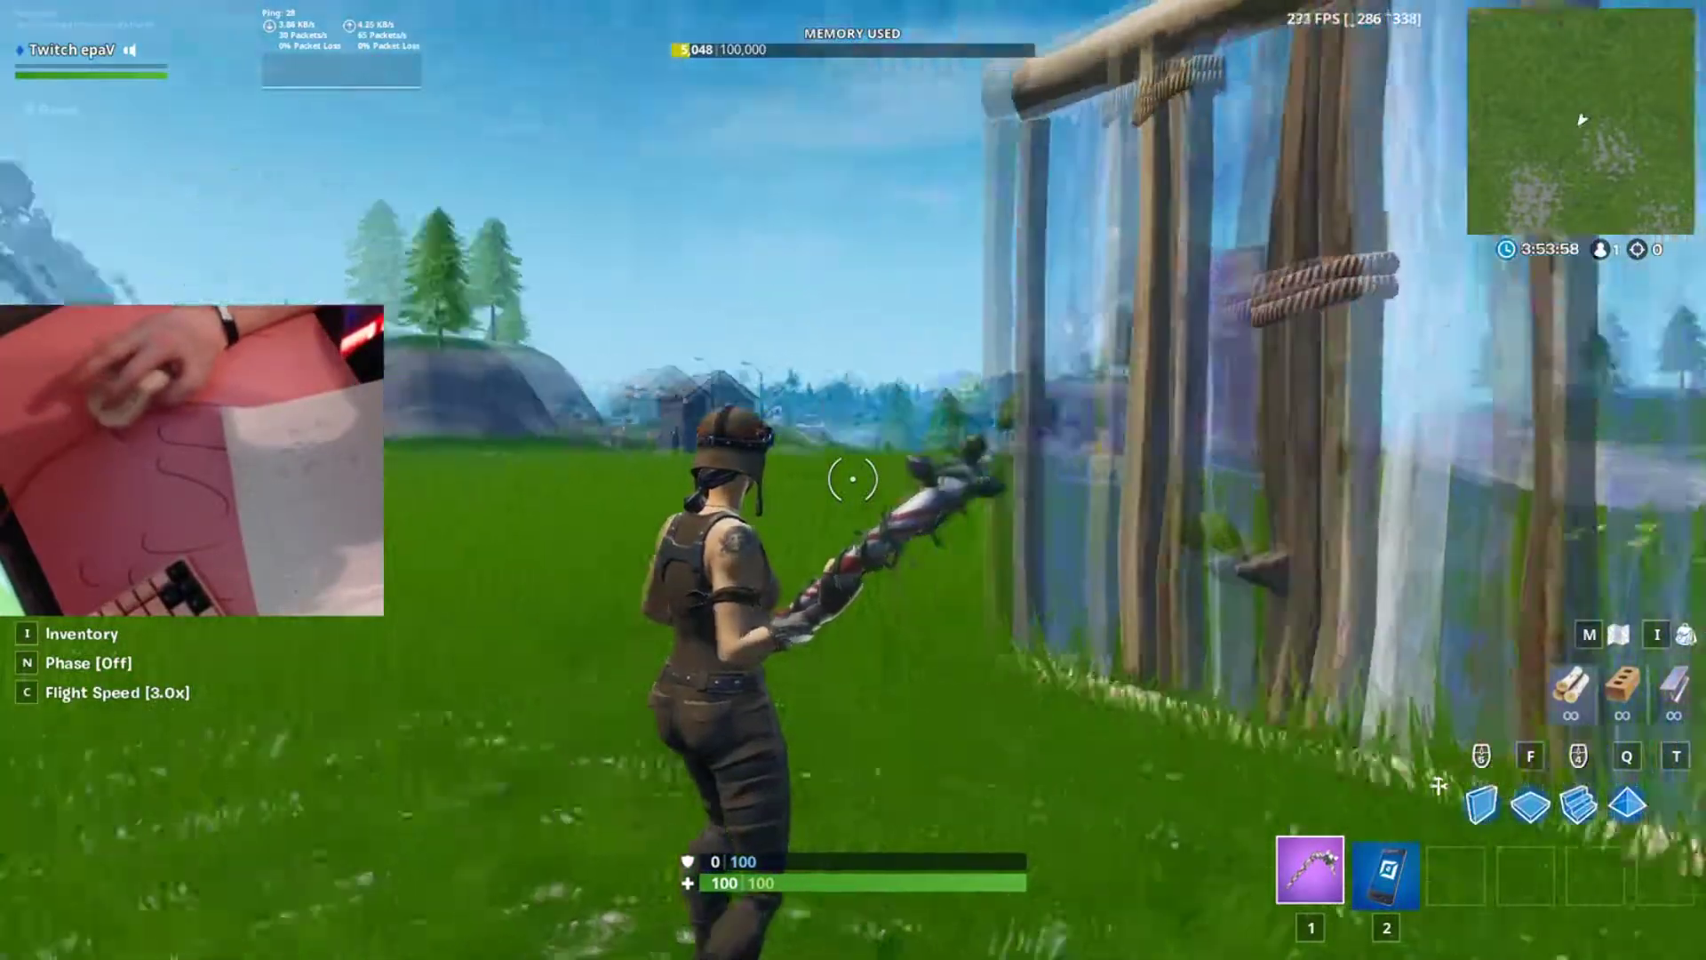
key("Escape")
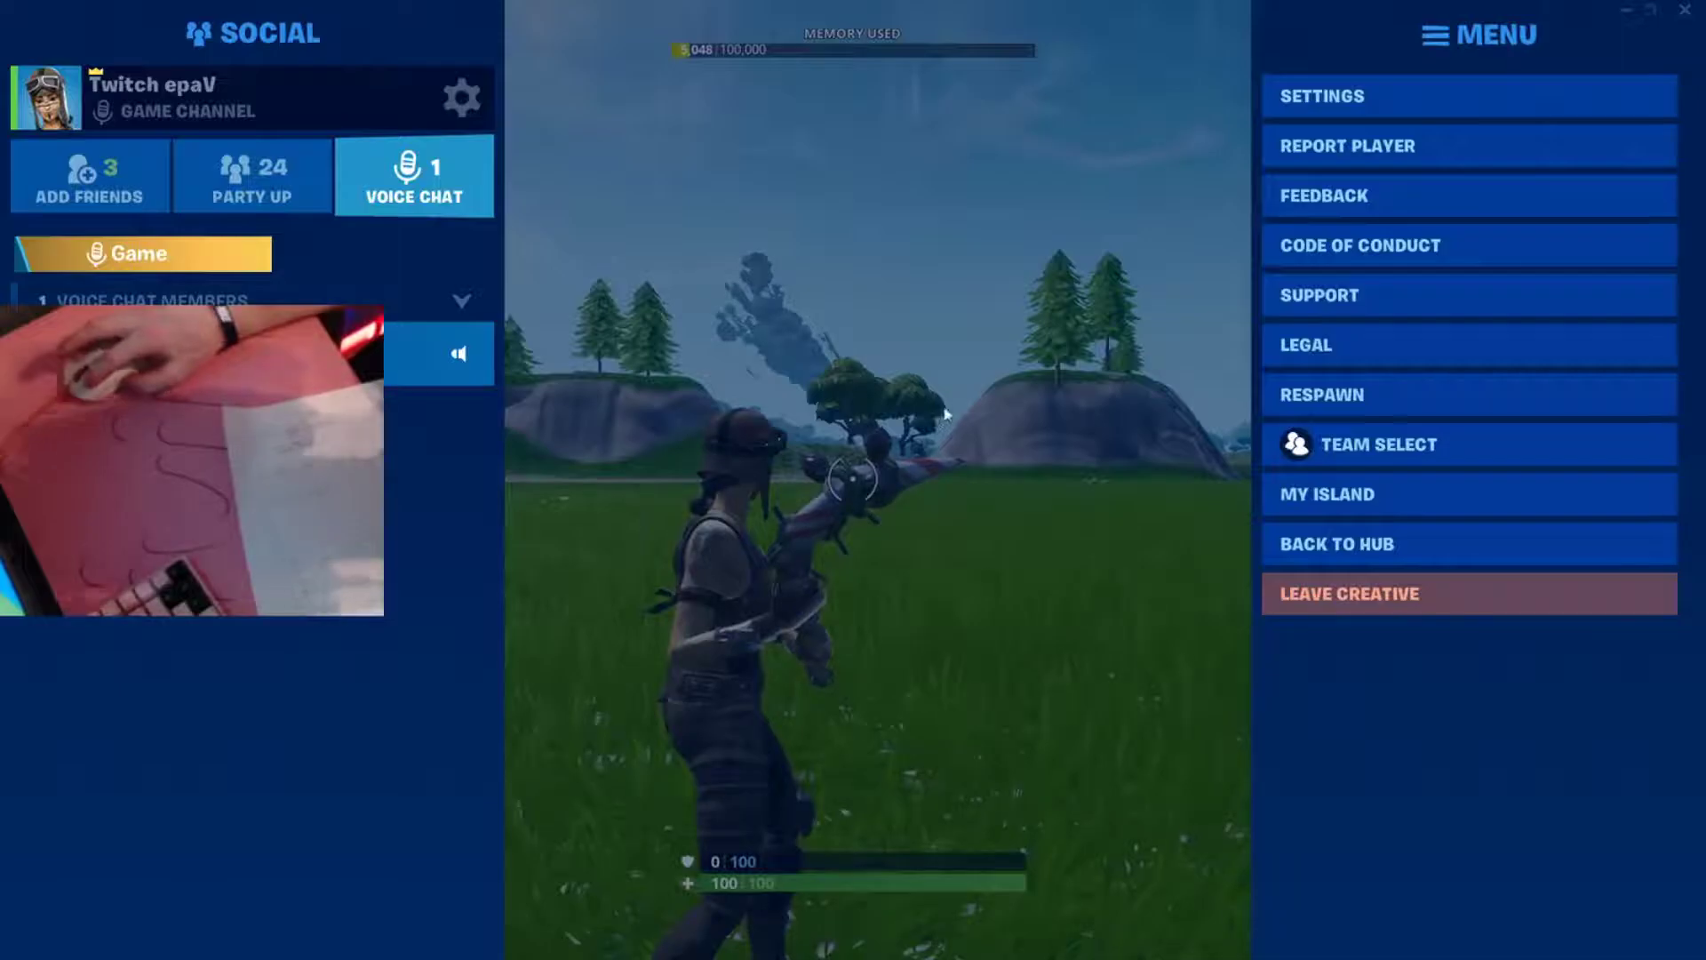
- Open Settings and step through the Game, Controller, Brightness and Audio pages to Input
left_click(1349, 104)
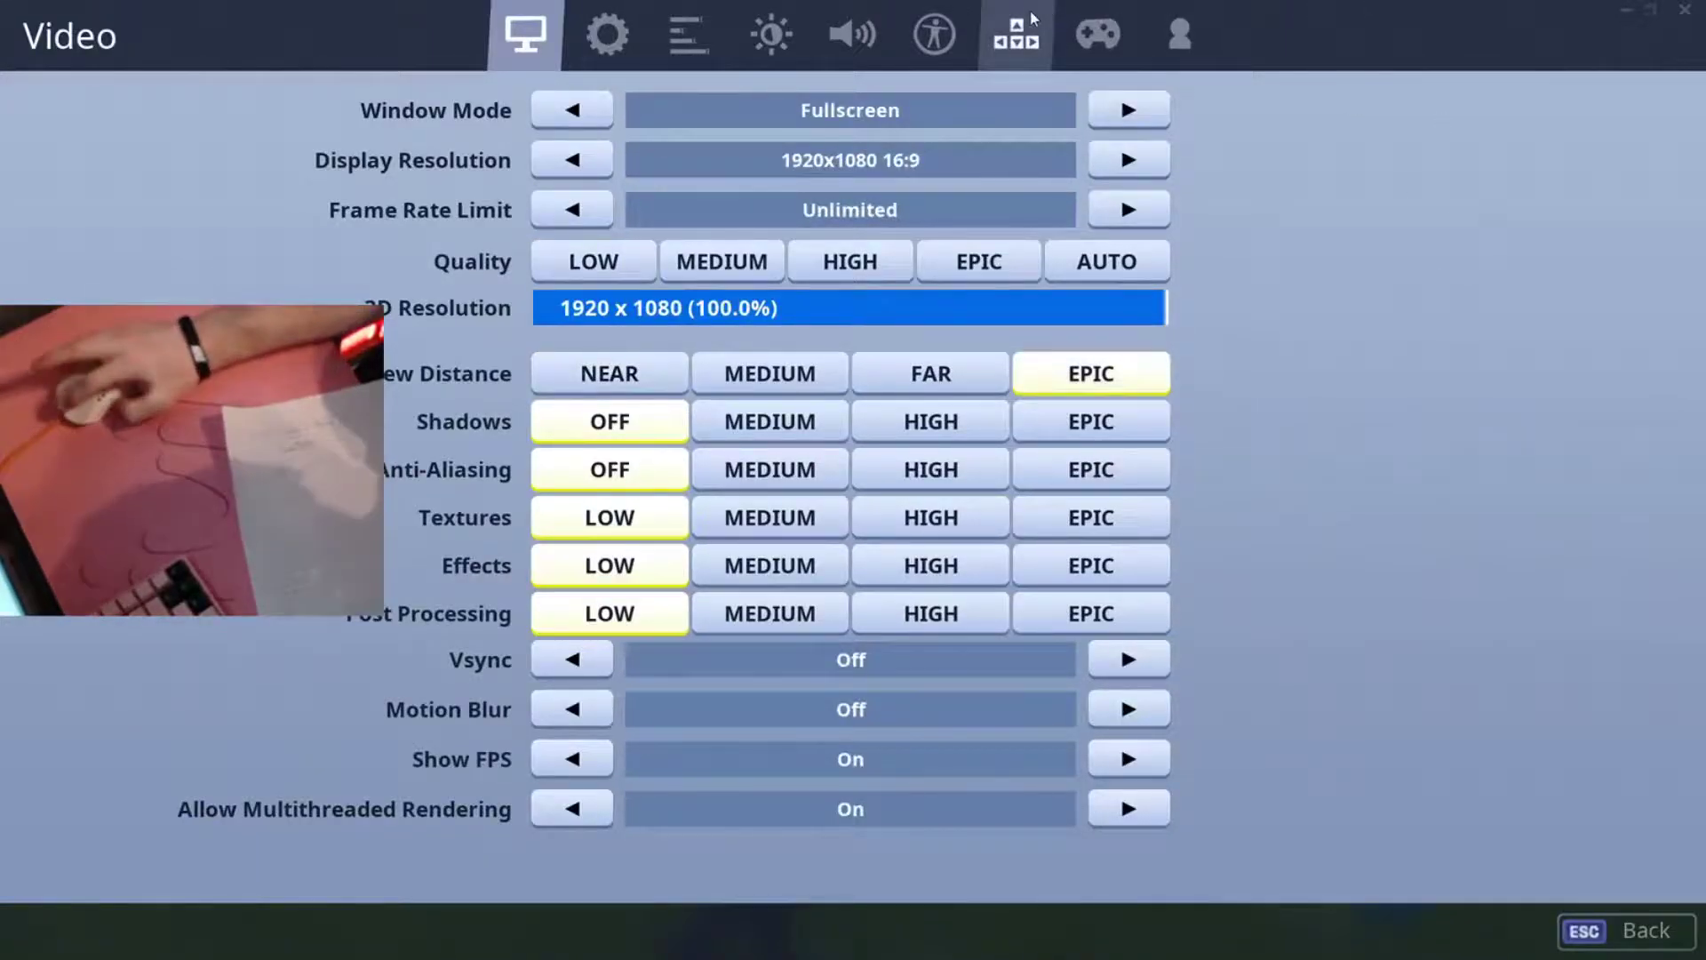
left_click(608, 34)
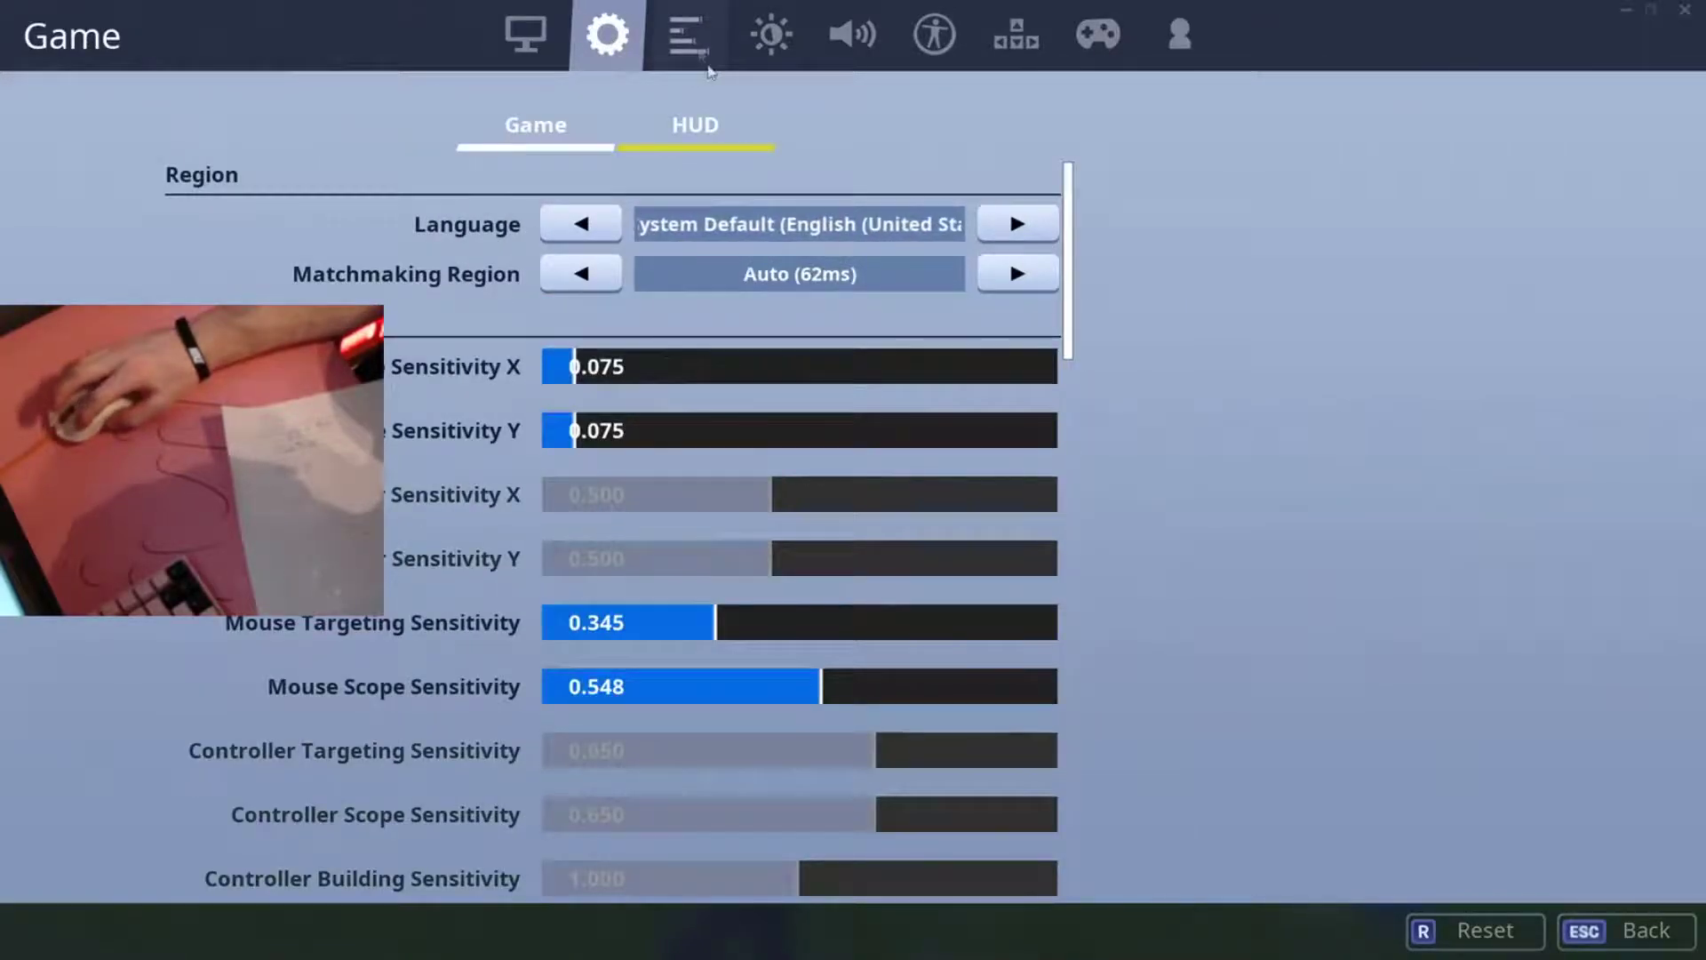
left_click(689, 35)
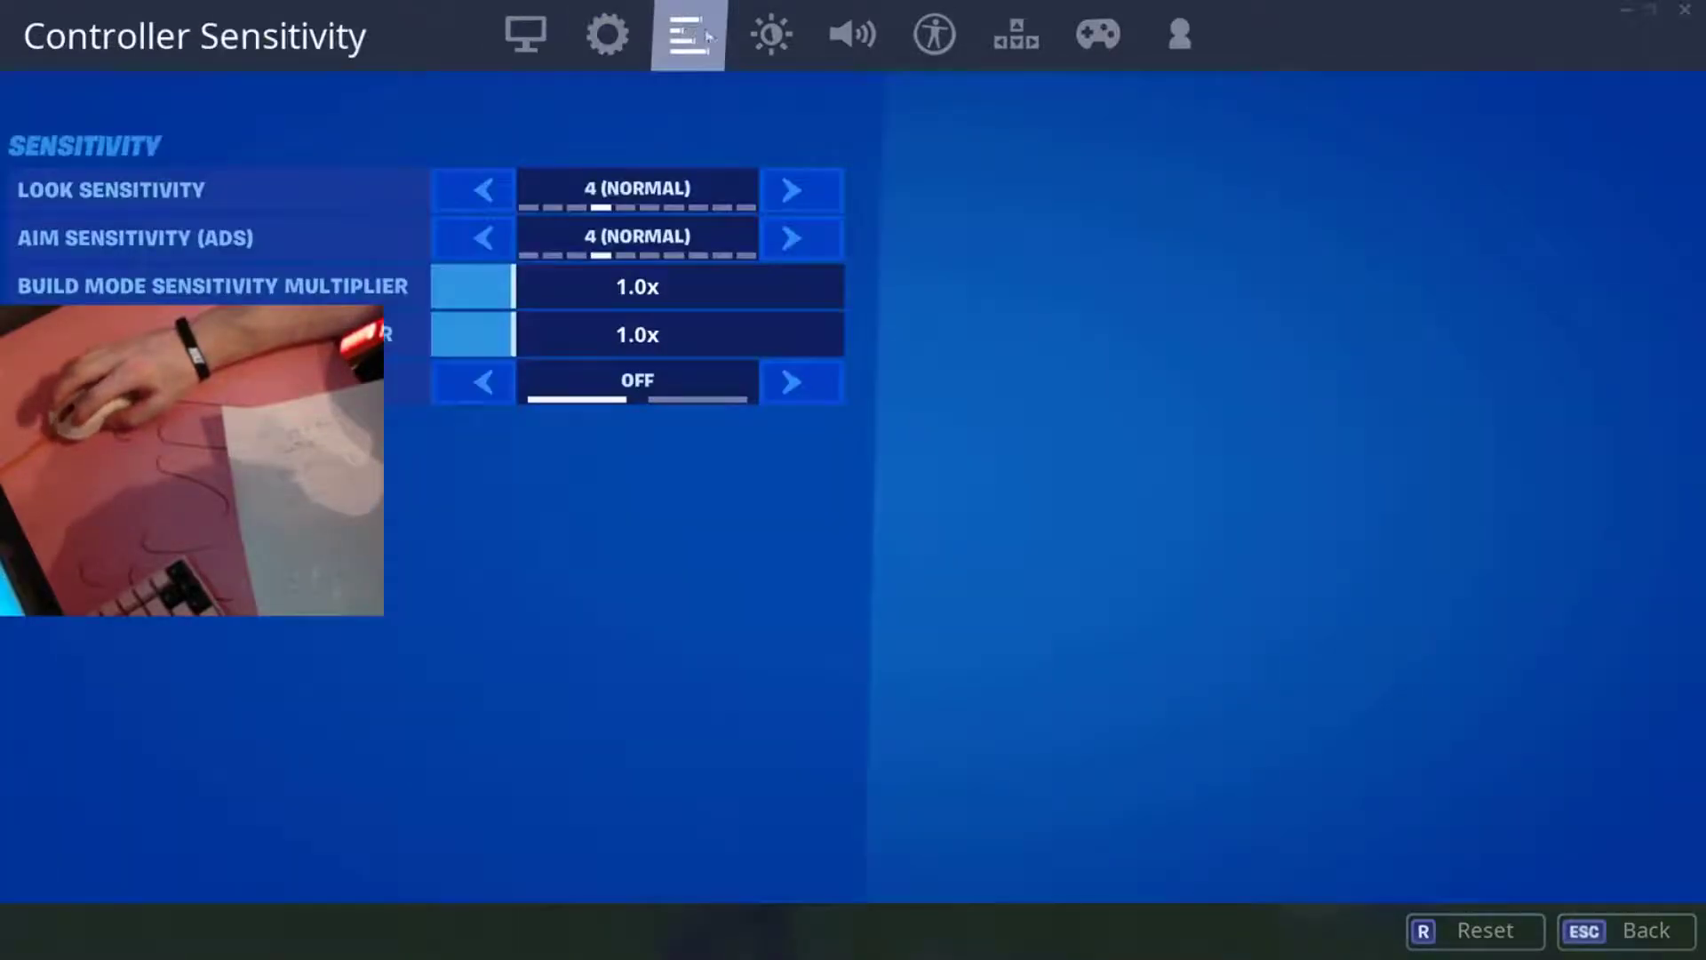
left_click(755, 49)
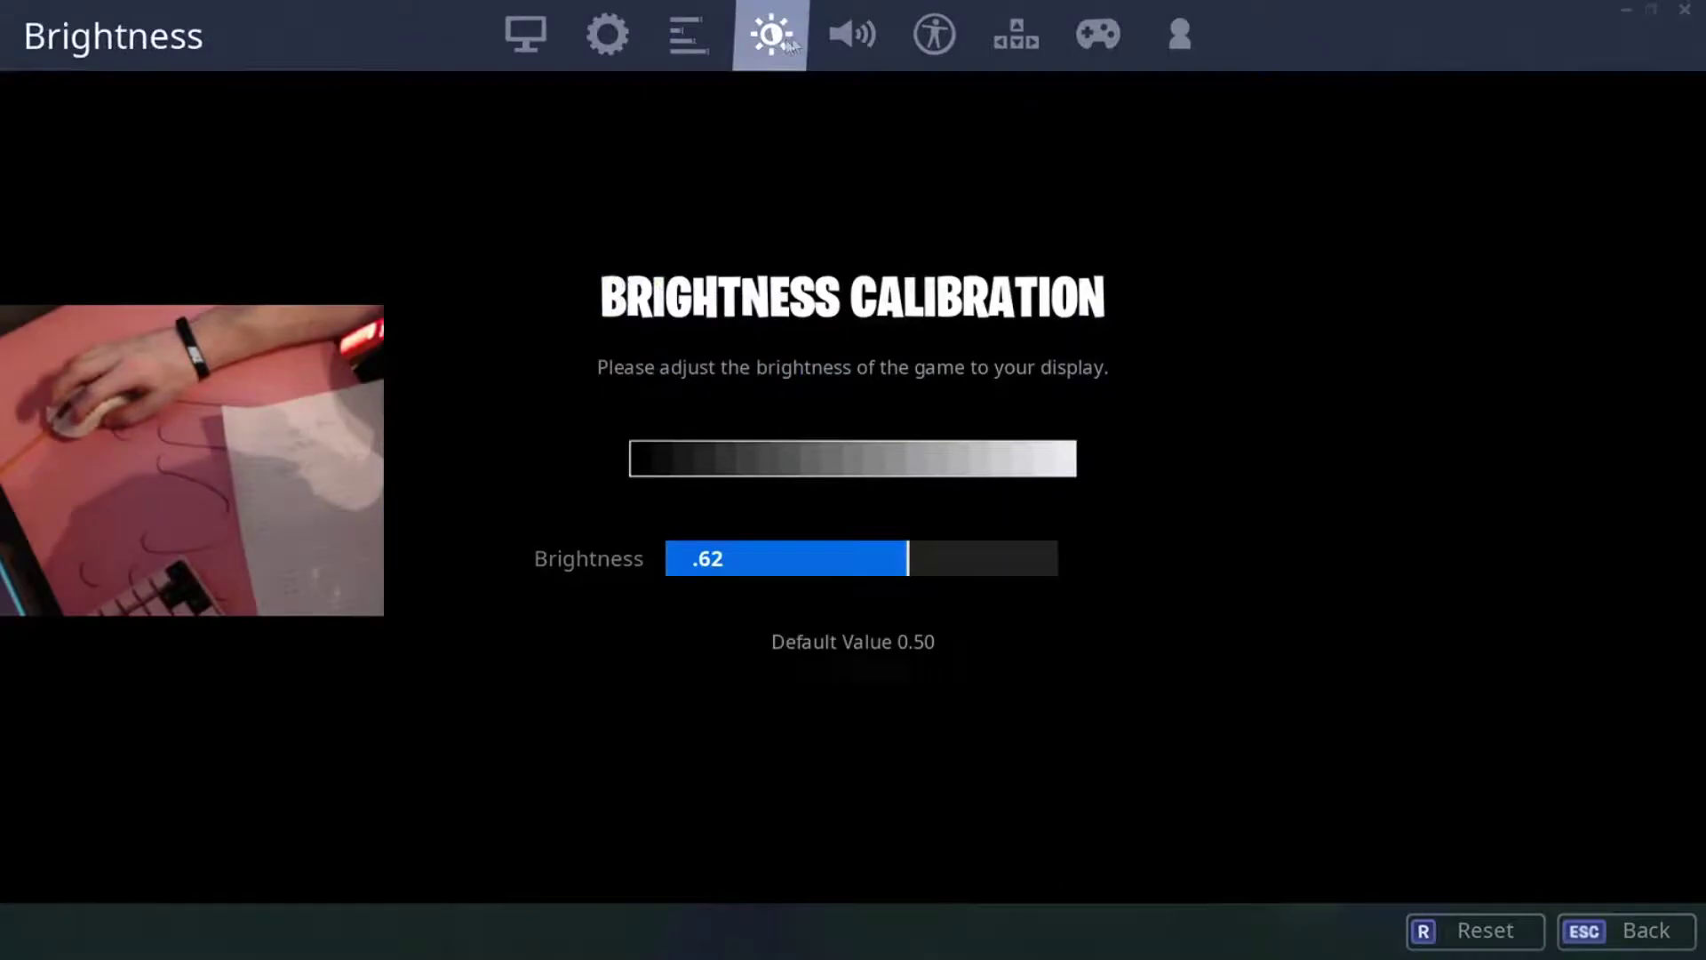
left_click(851, 36)
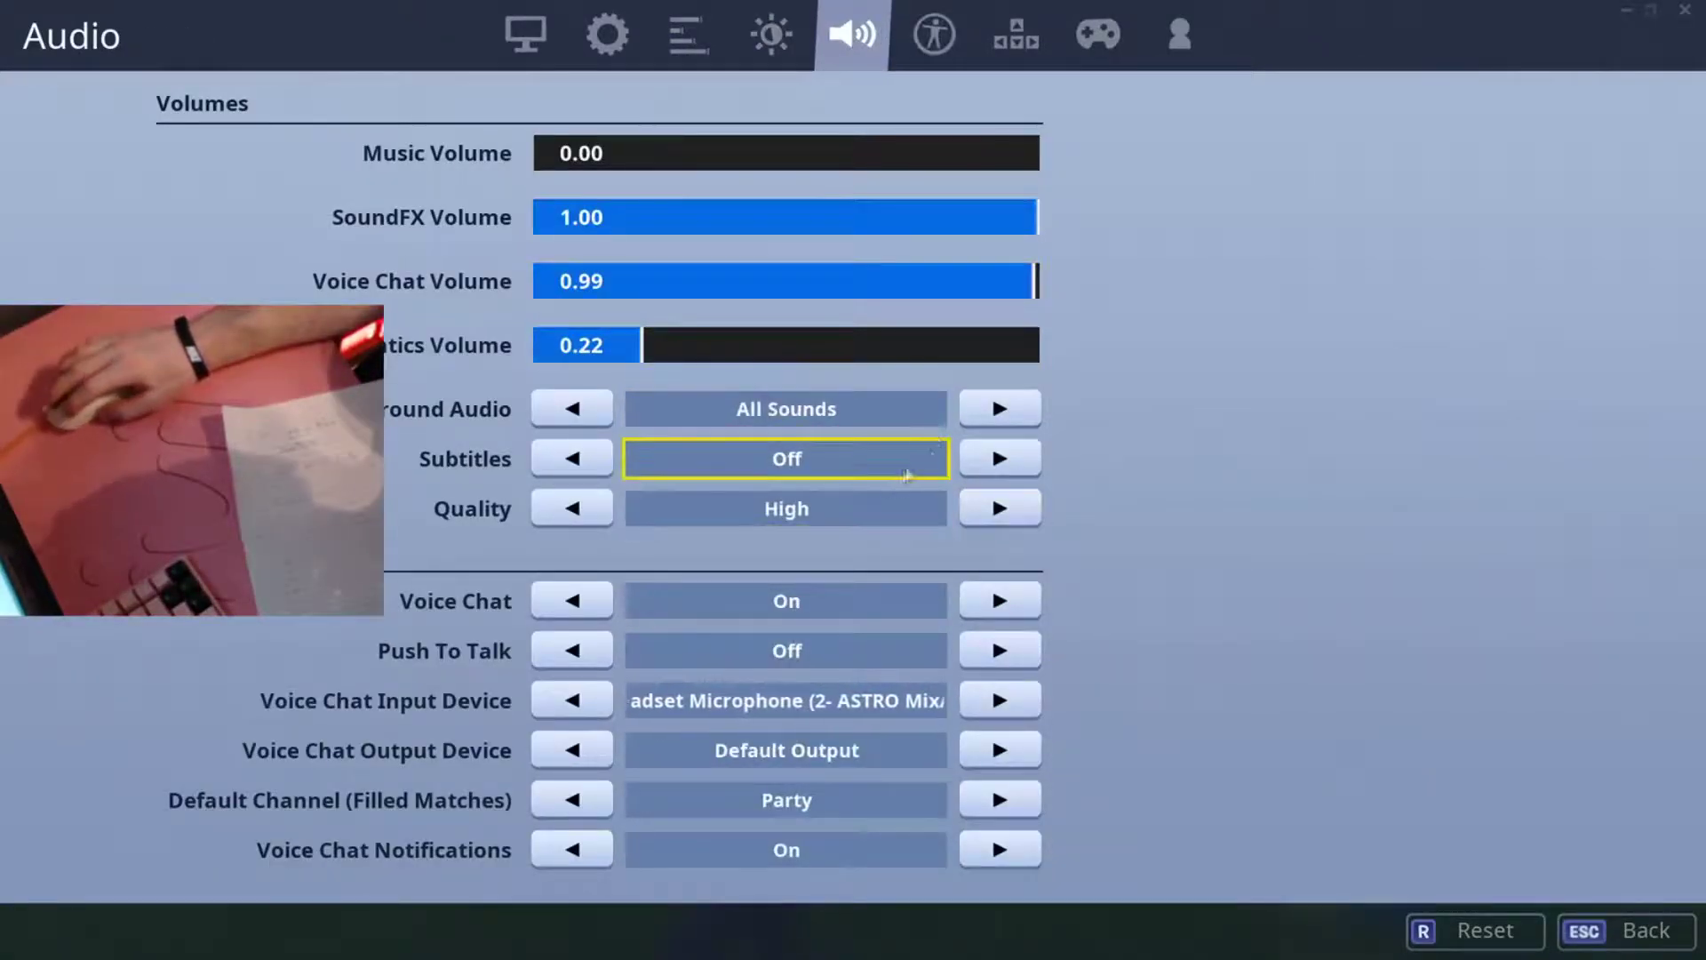
left_click(1015, 35)
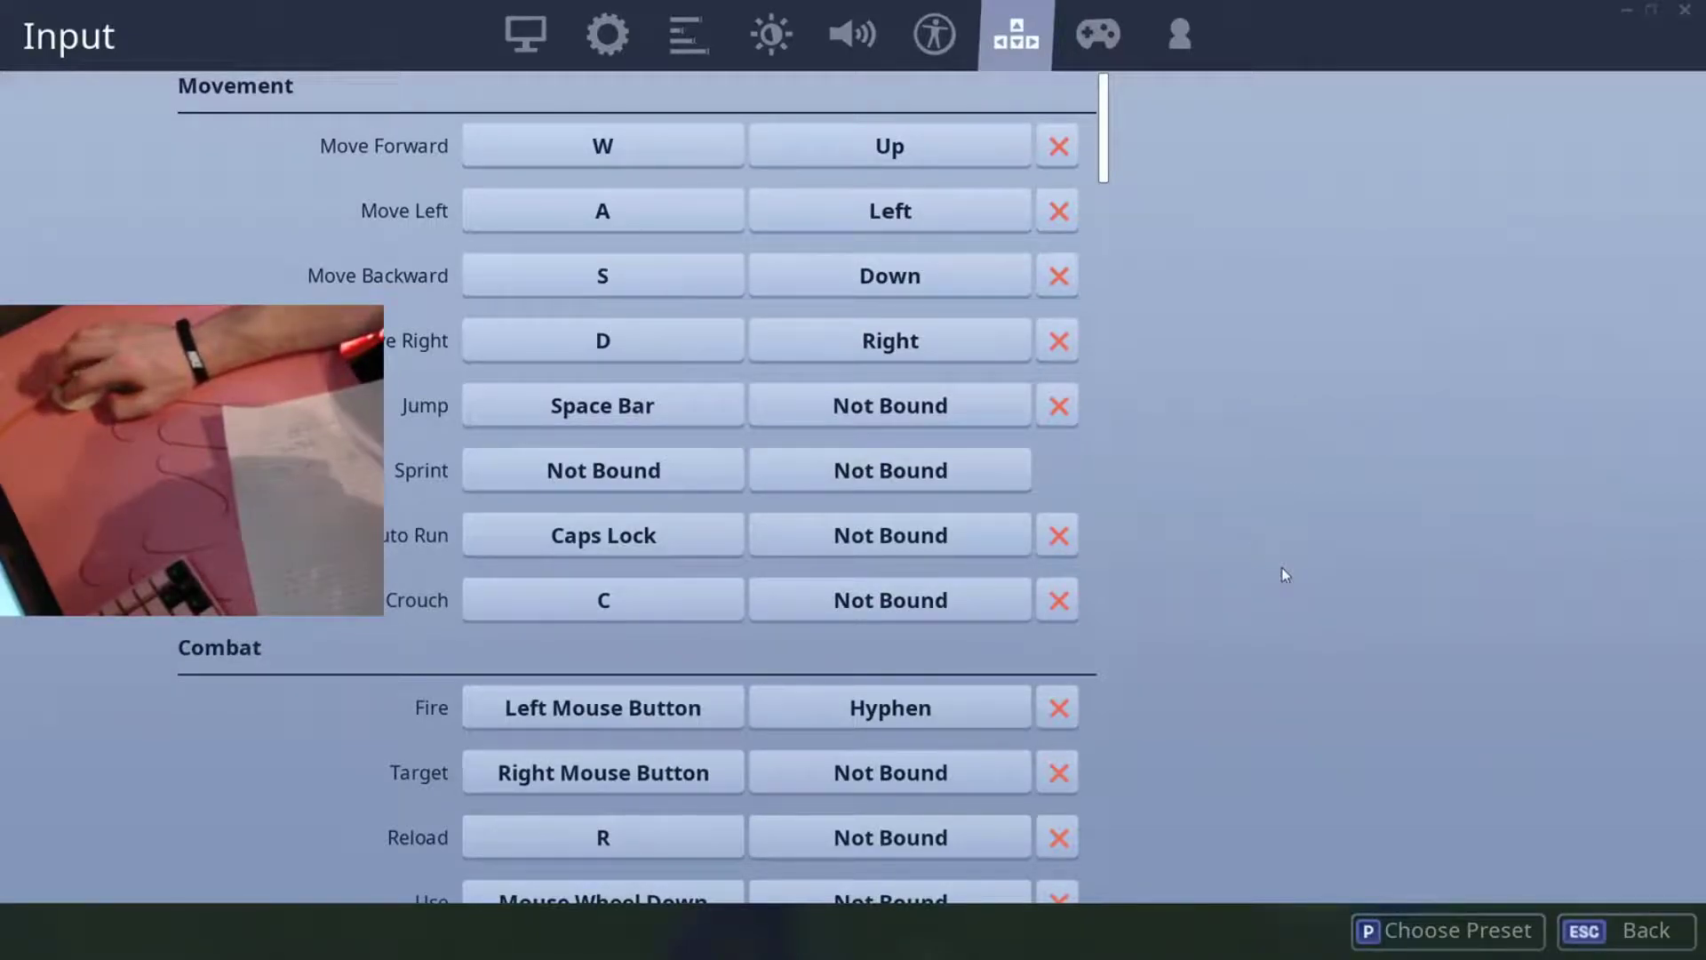
- Scroll to the Building bindings and select Place Building's Hyphen secondary slot
scroll(888, 693, "down", 2)
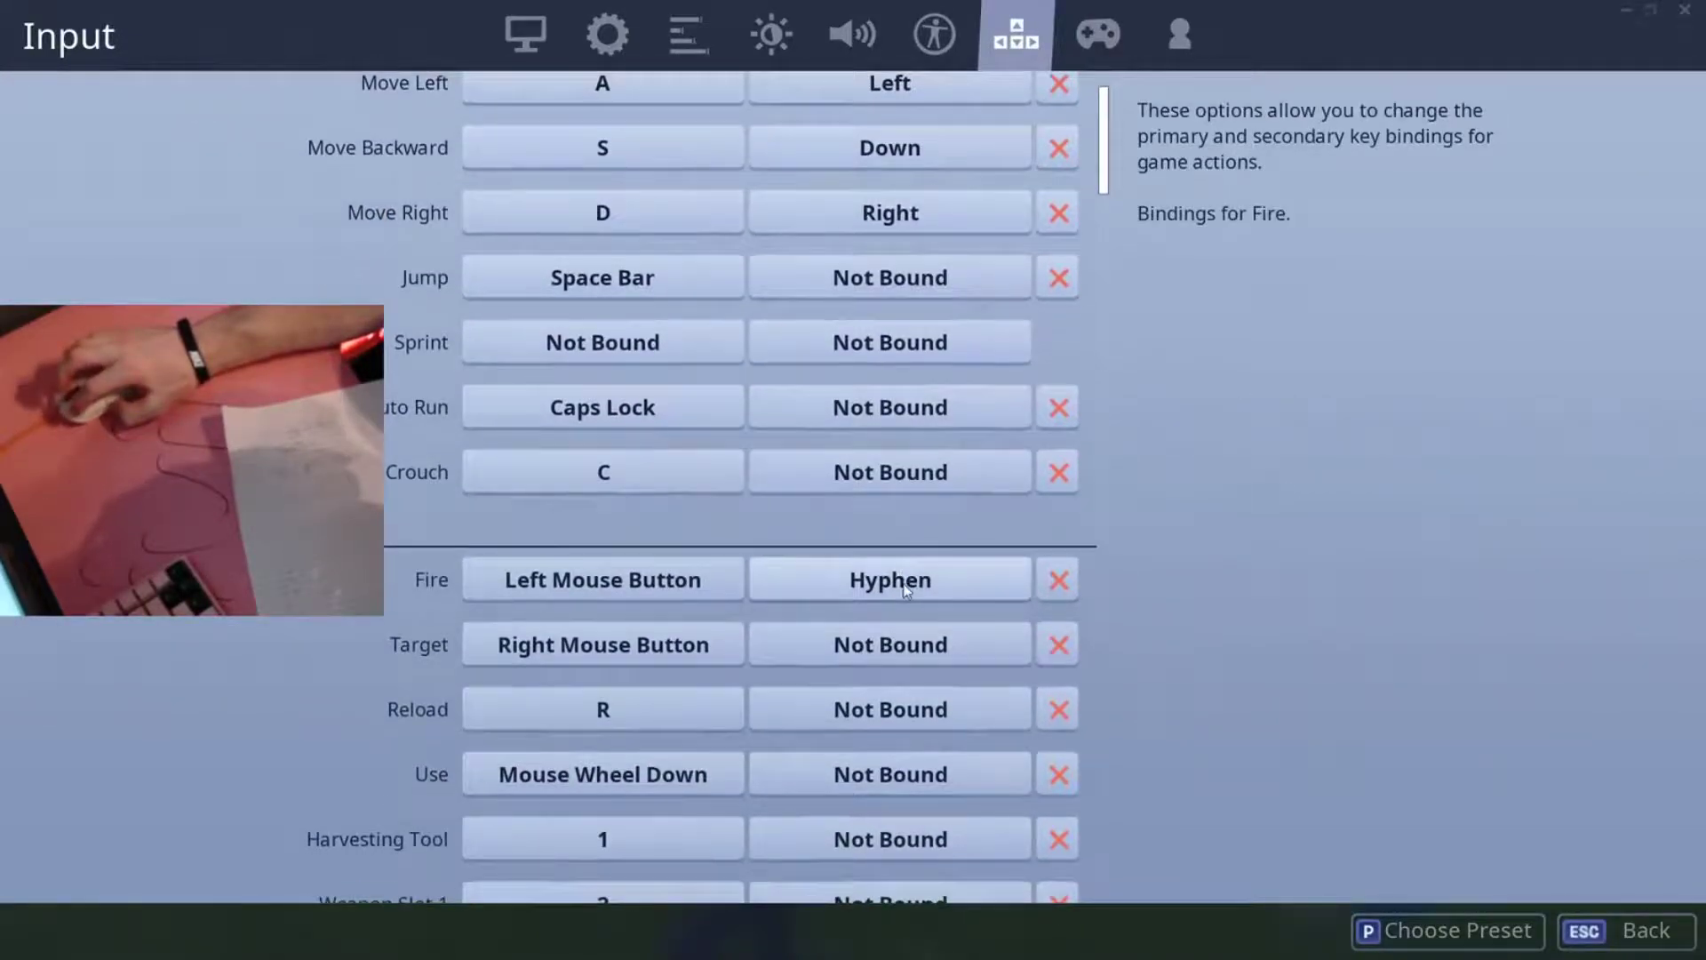
scroll(914, 585, "down", 1)
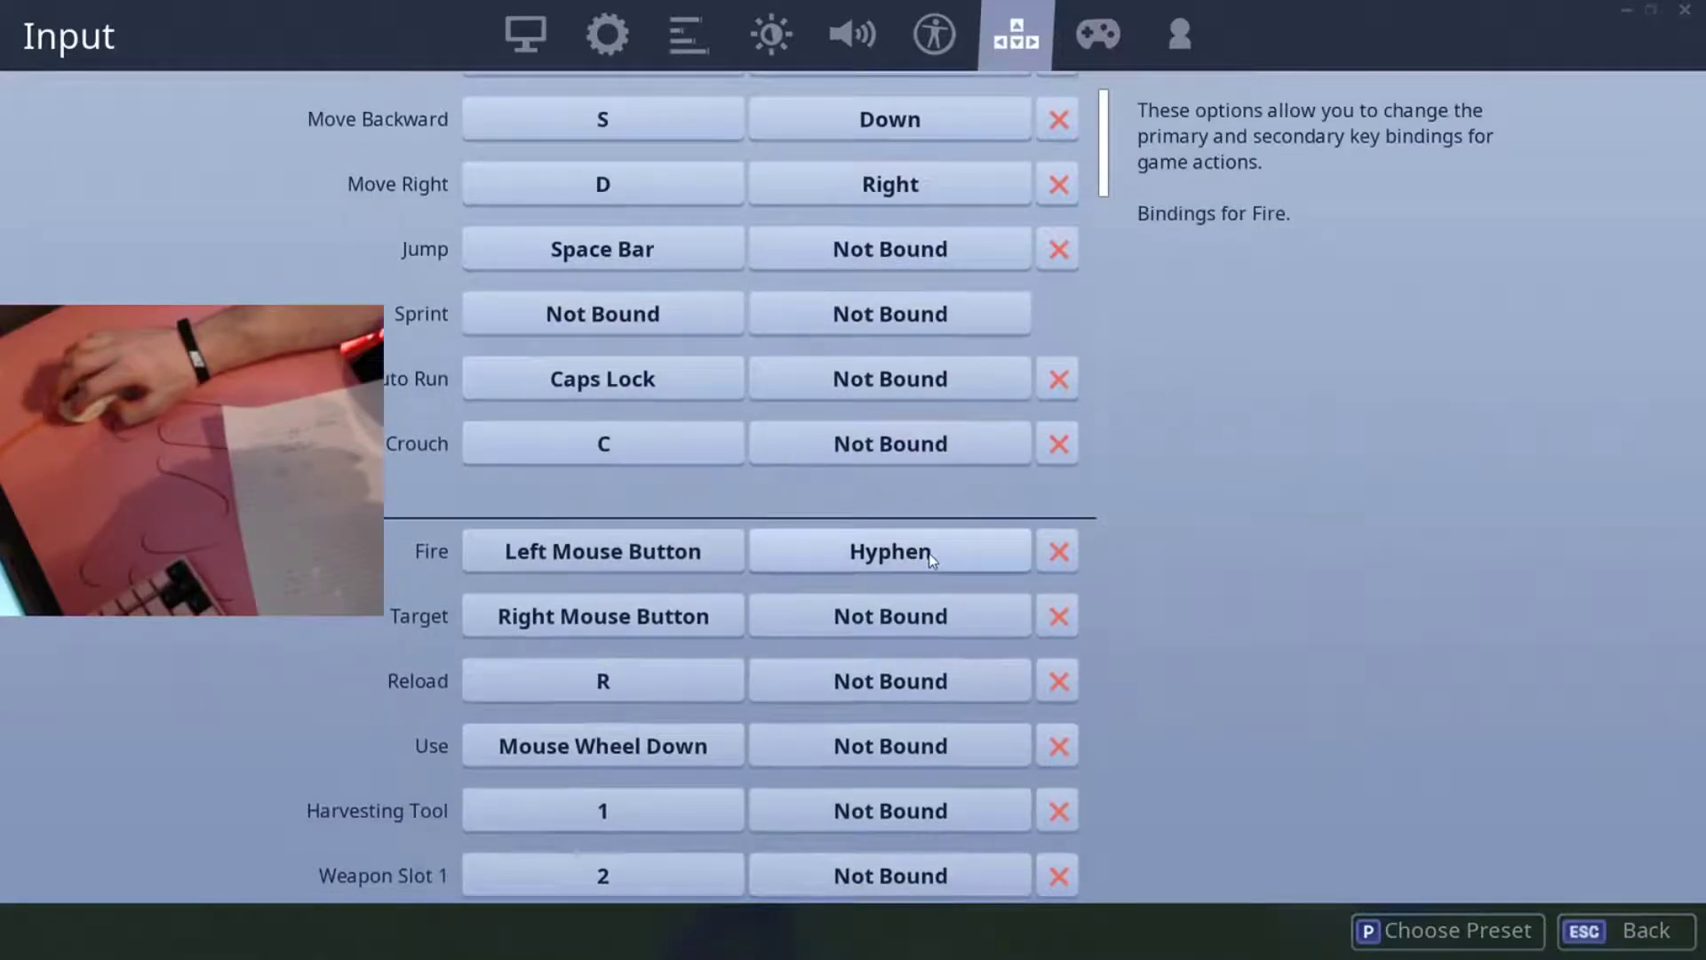
scroll(928, 427, "down", 2)
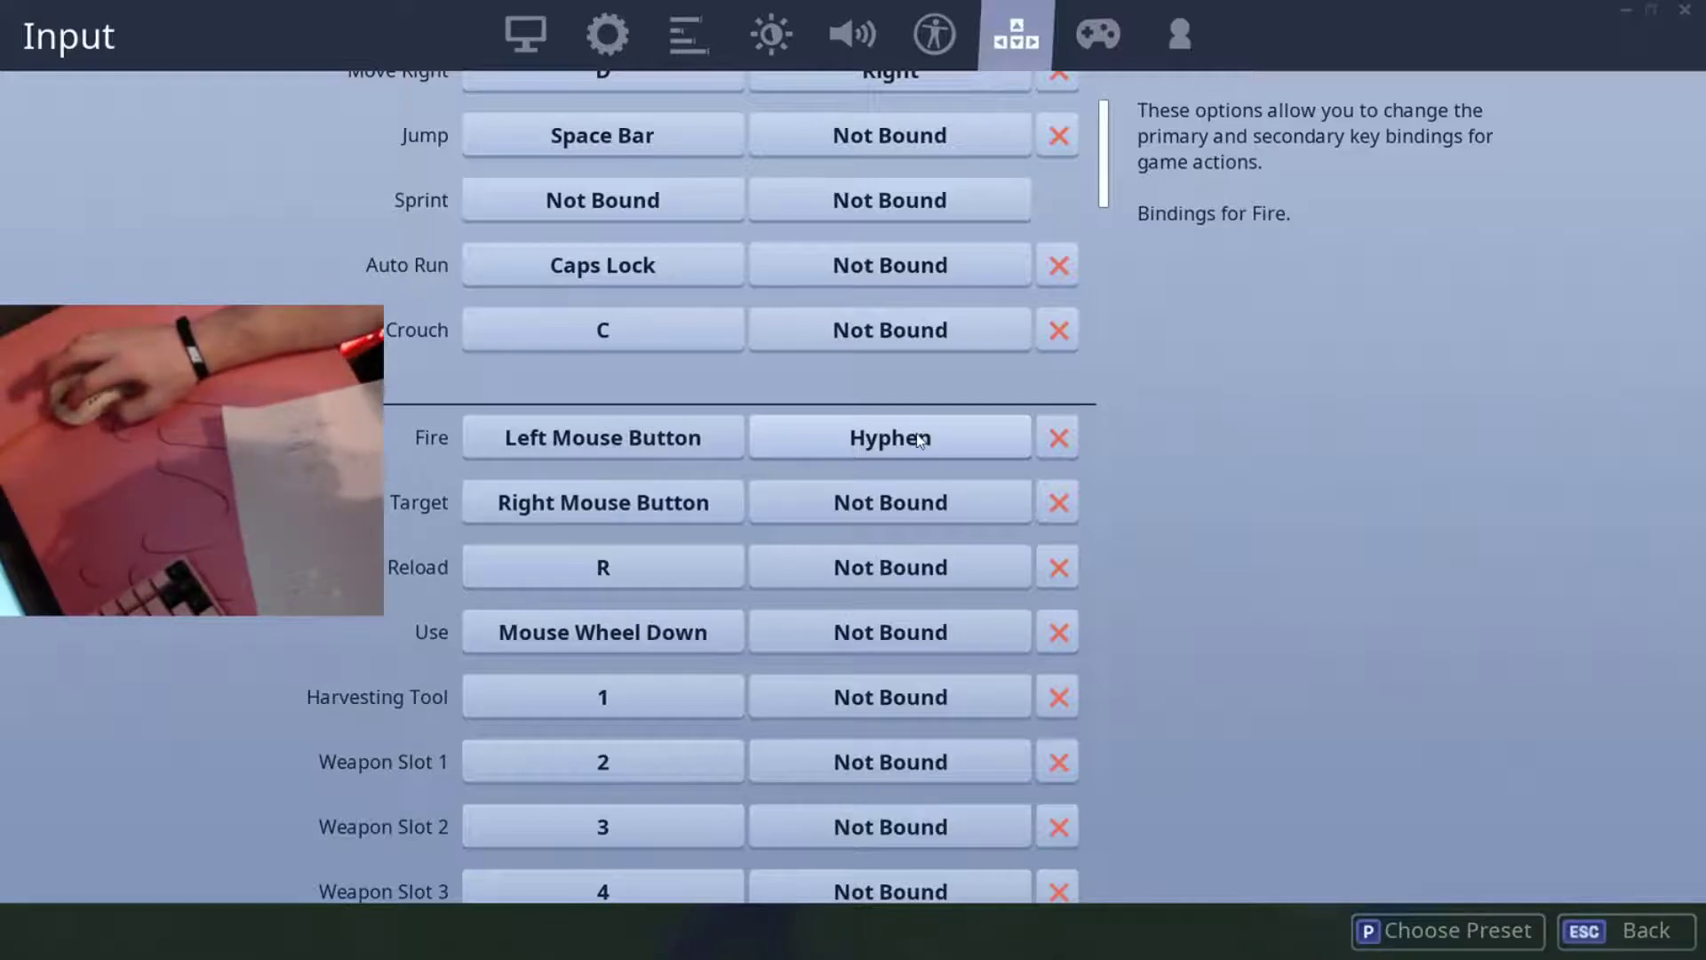
scroll(910, 443, "down", 1)
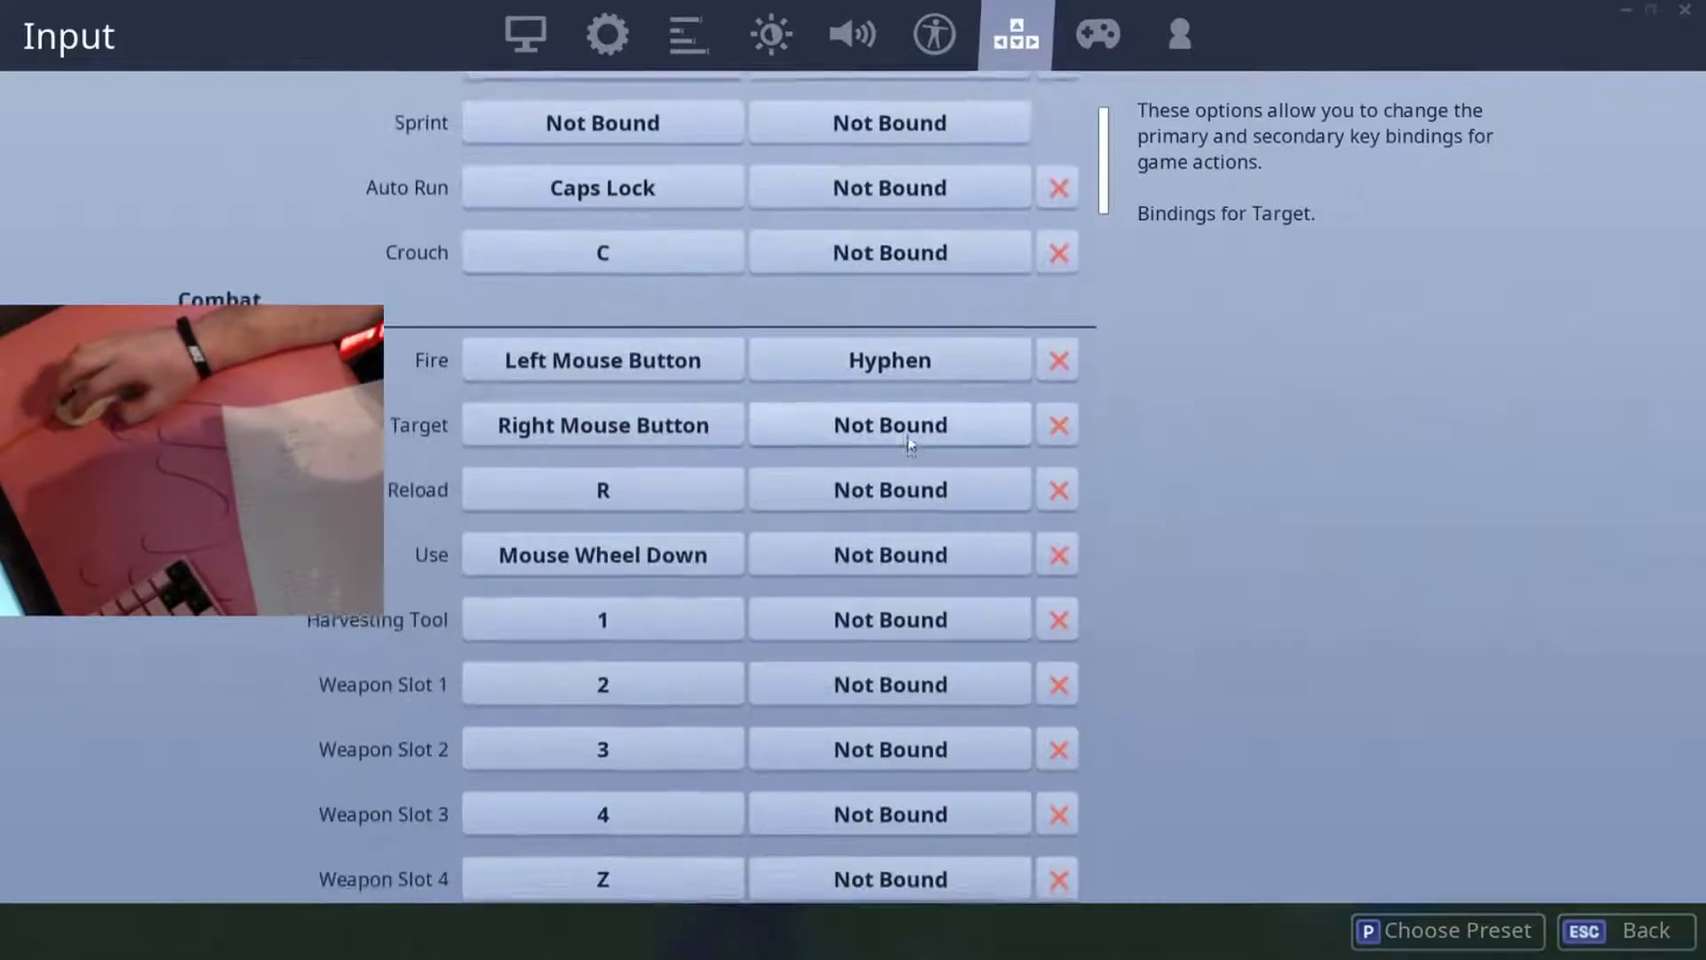
scroll(690, 427, "down", 1)
scroll(644, 412, "down", 1)
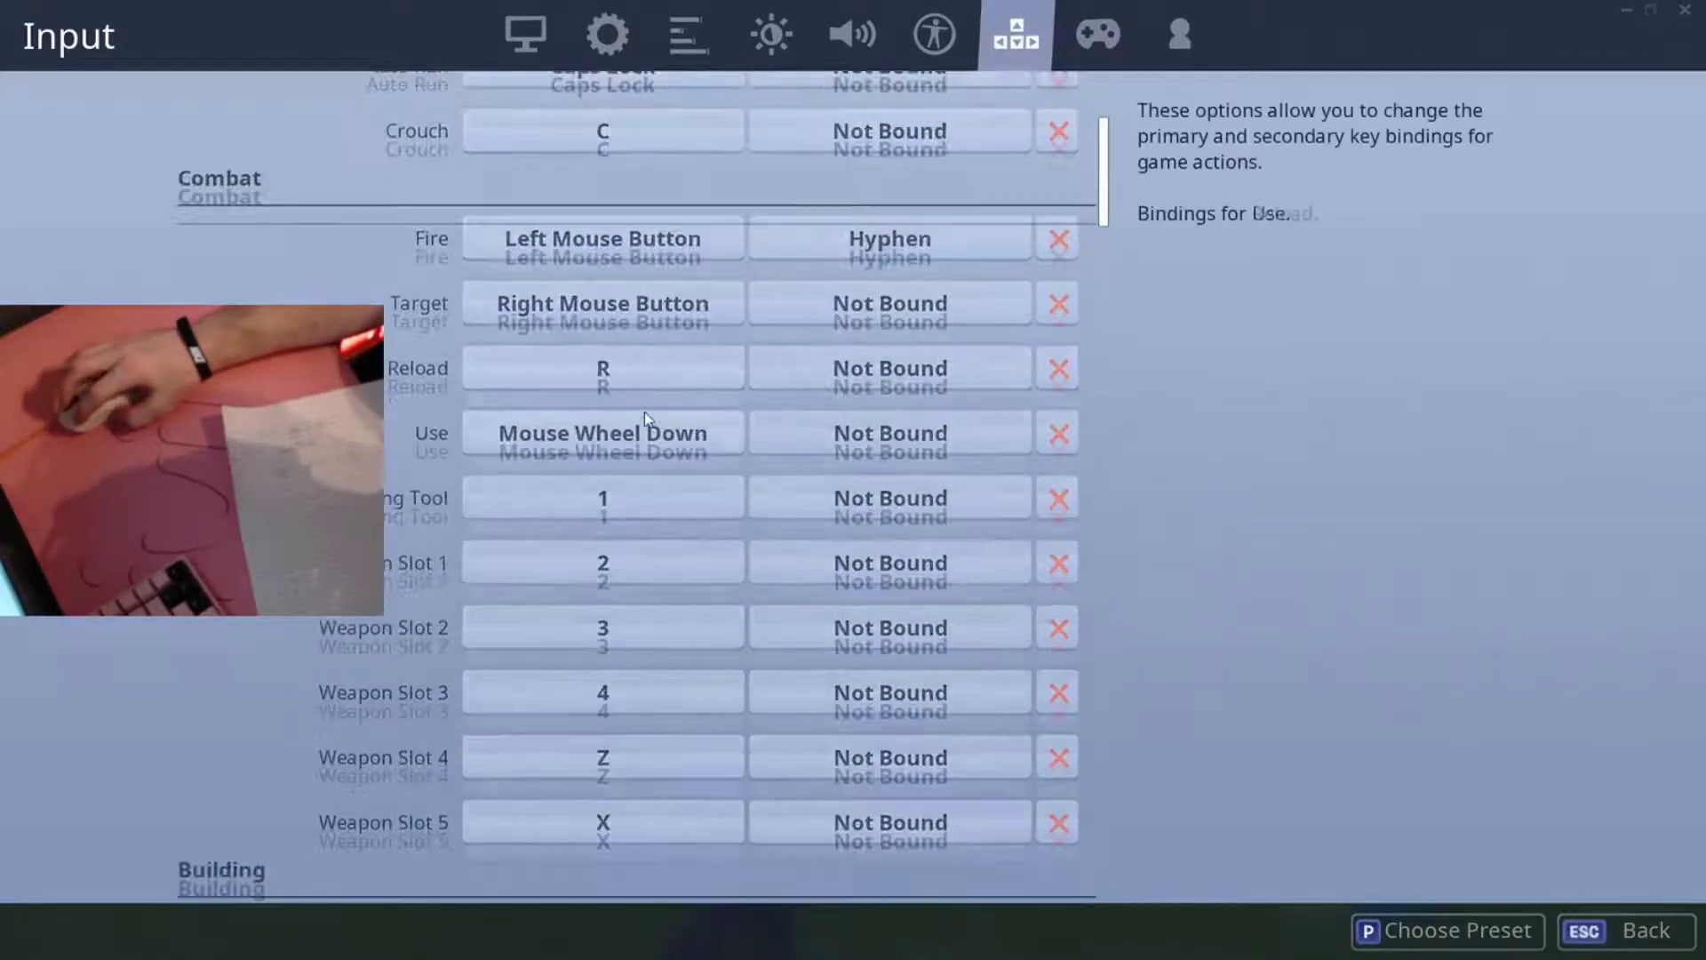
scroll(644, 412, "down", 3)
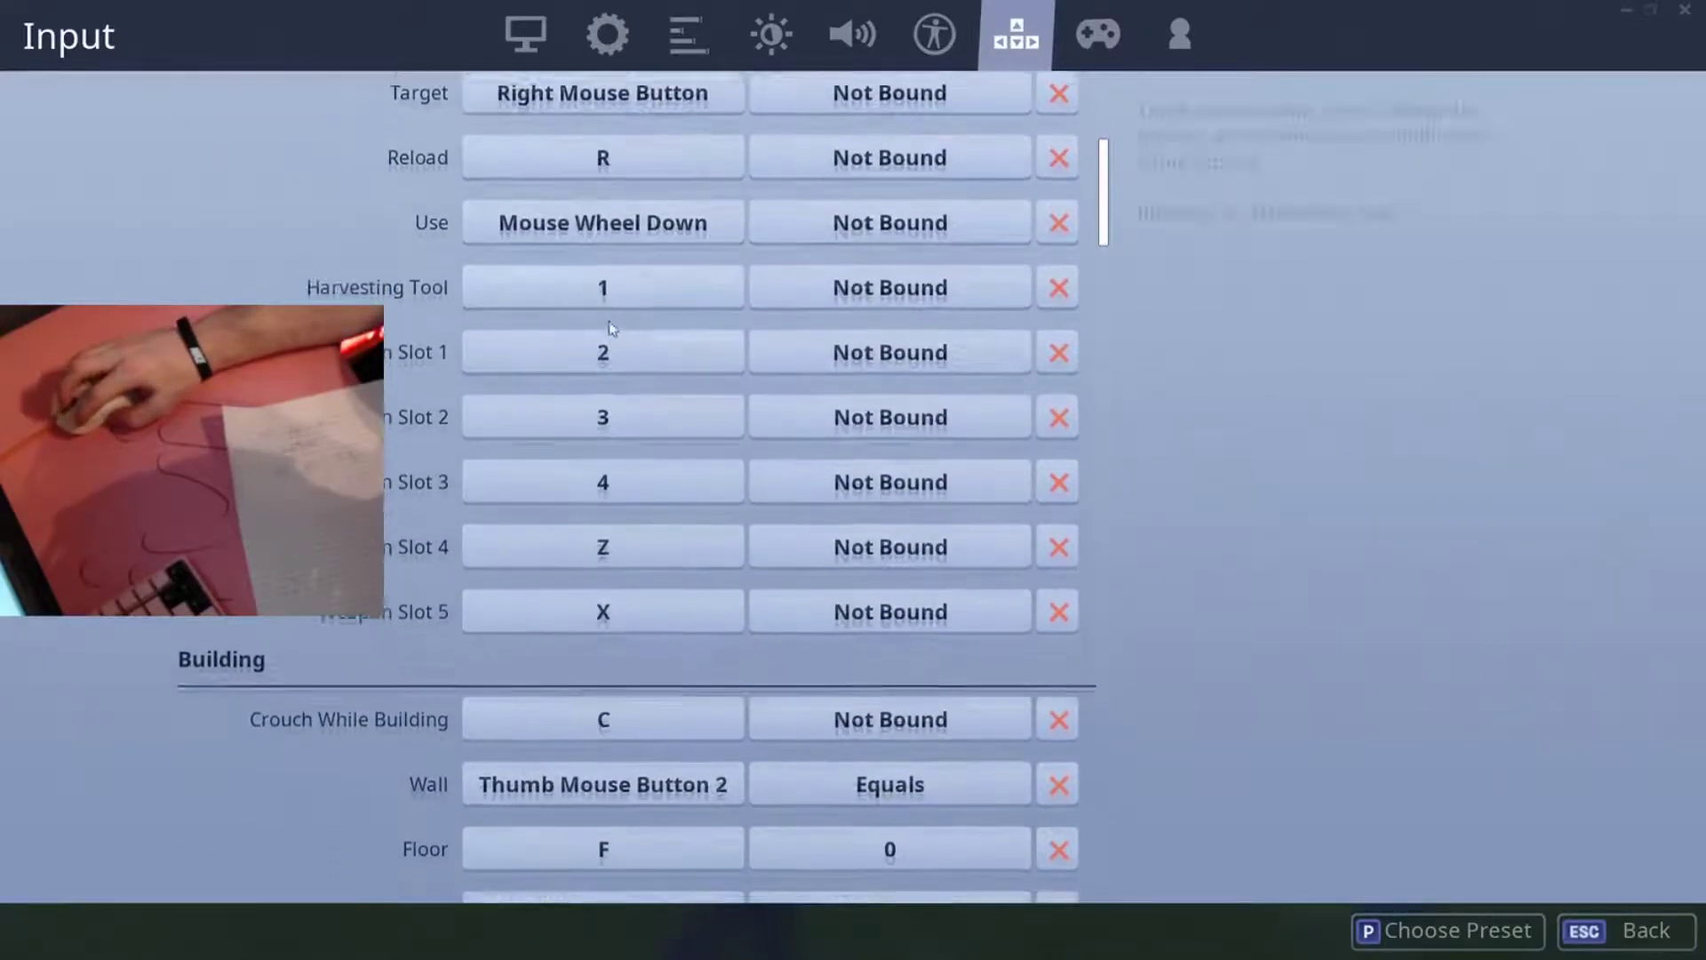
scroll(612, 329, "down", 4)
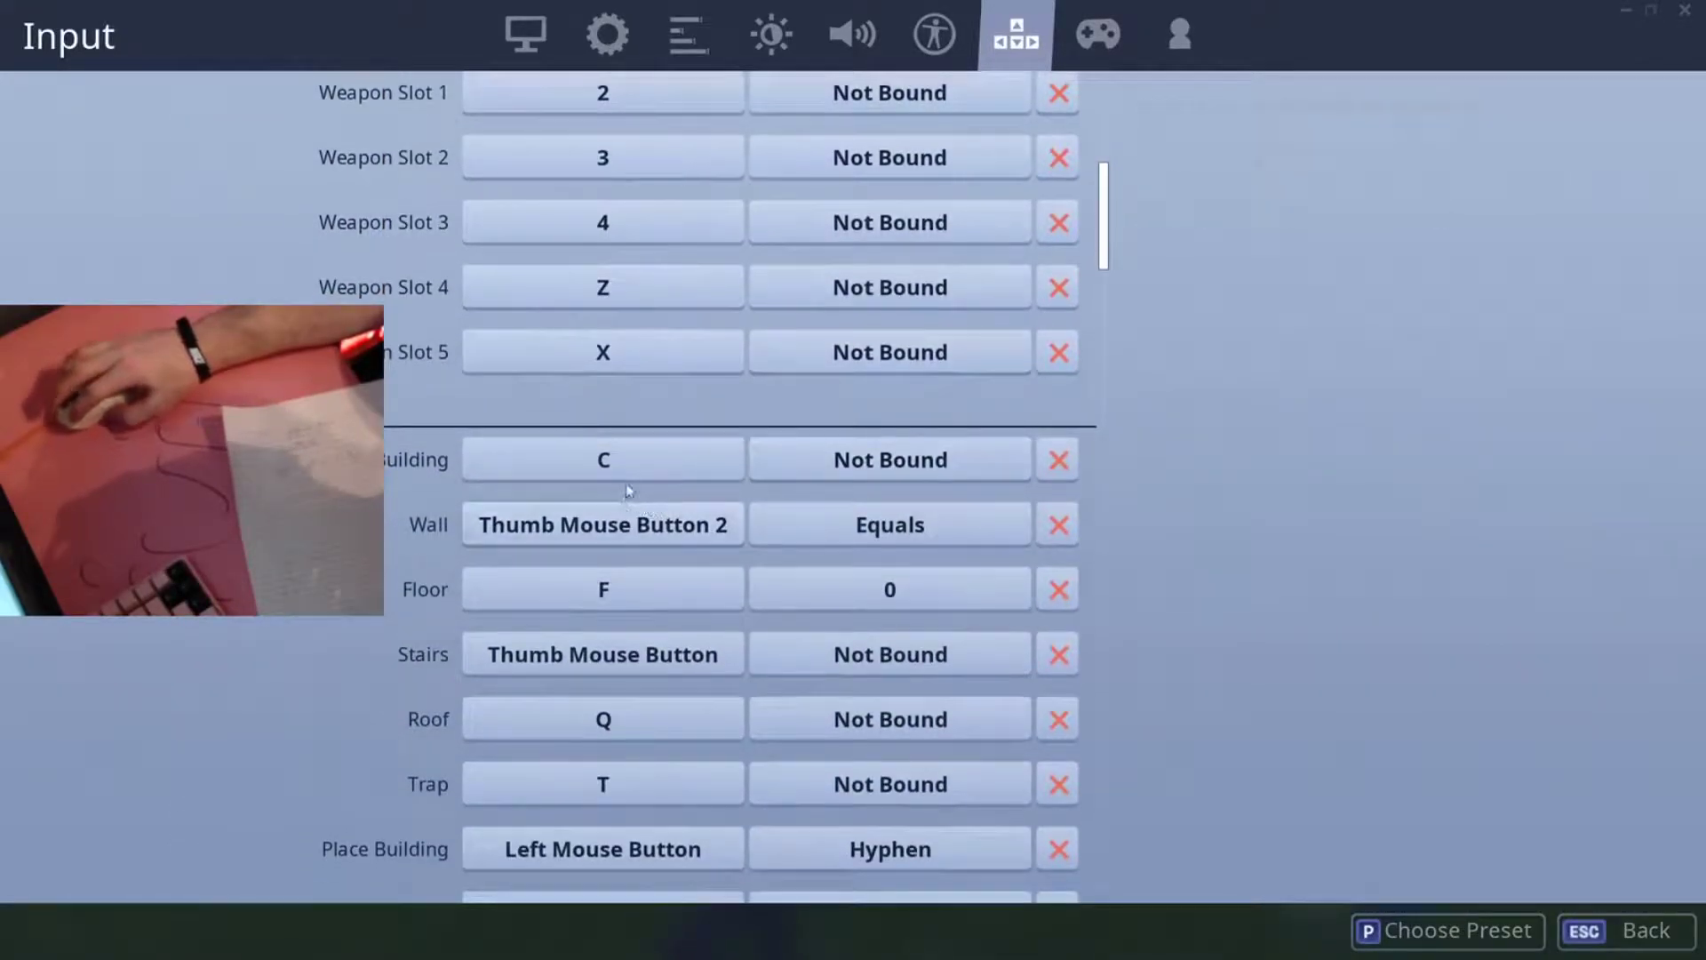
scroll(629, 490, "down", 2)
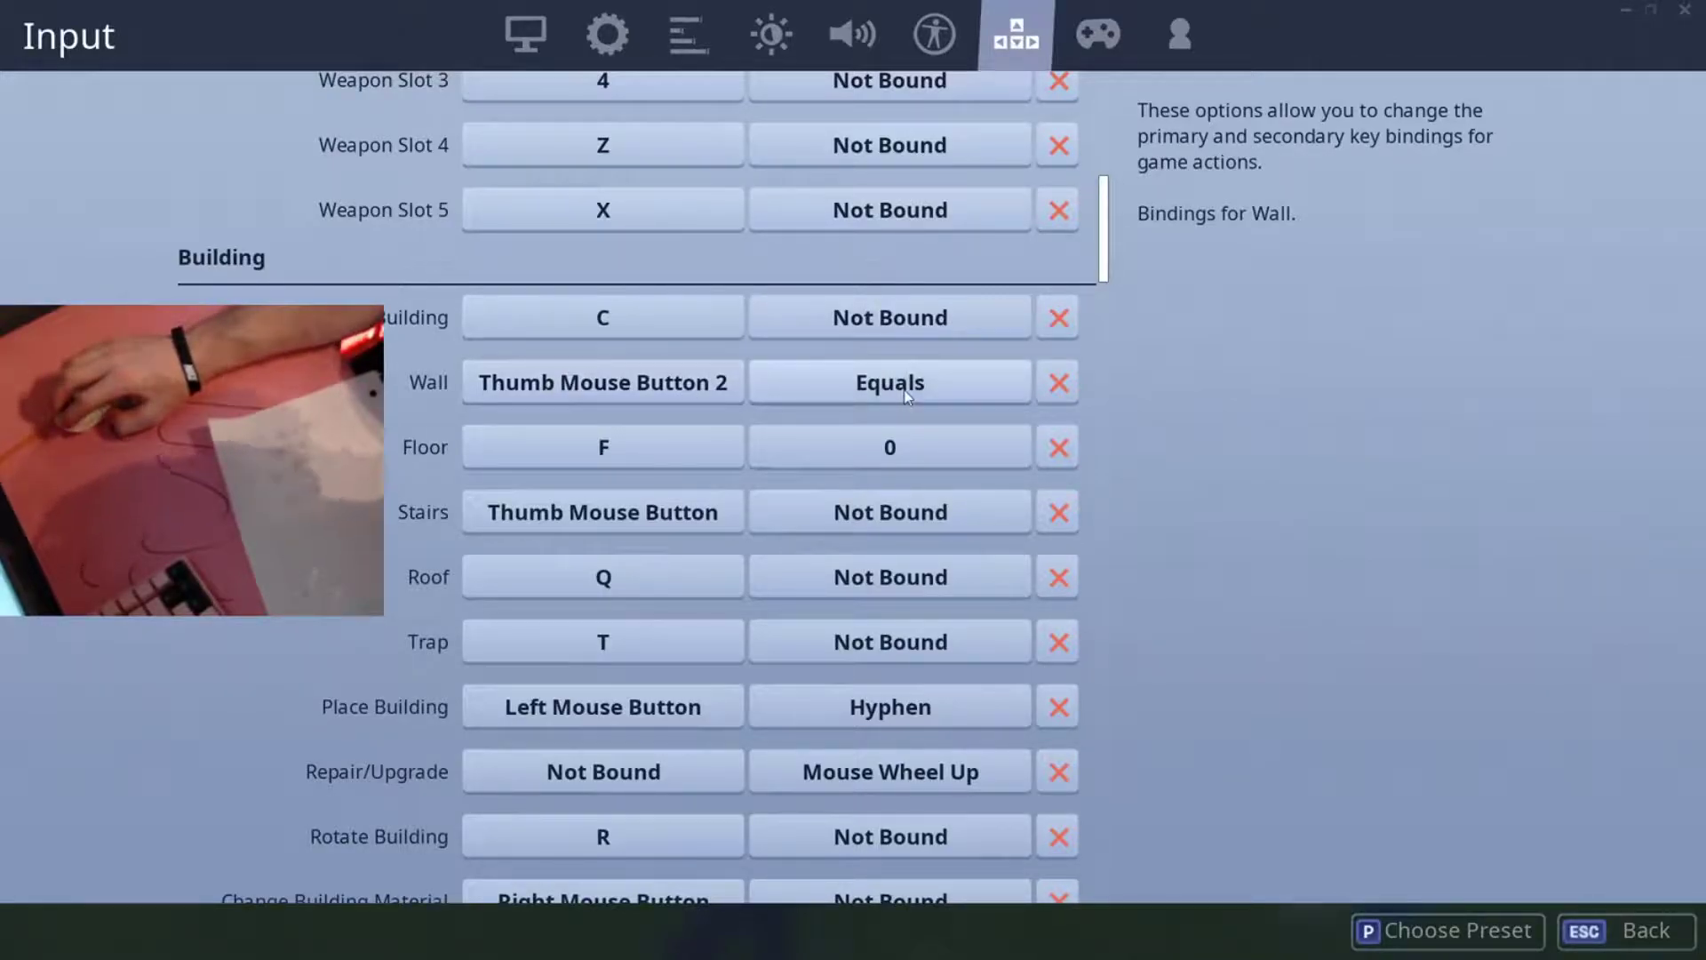
scroll(915, 404, "down", 3)
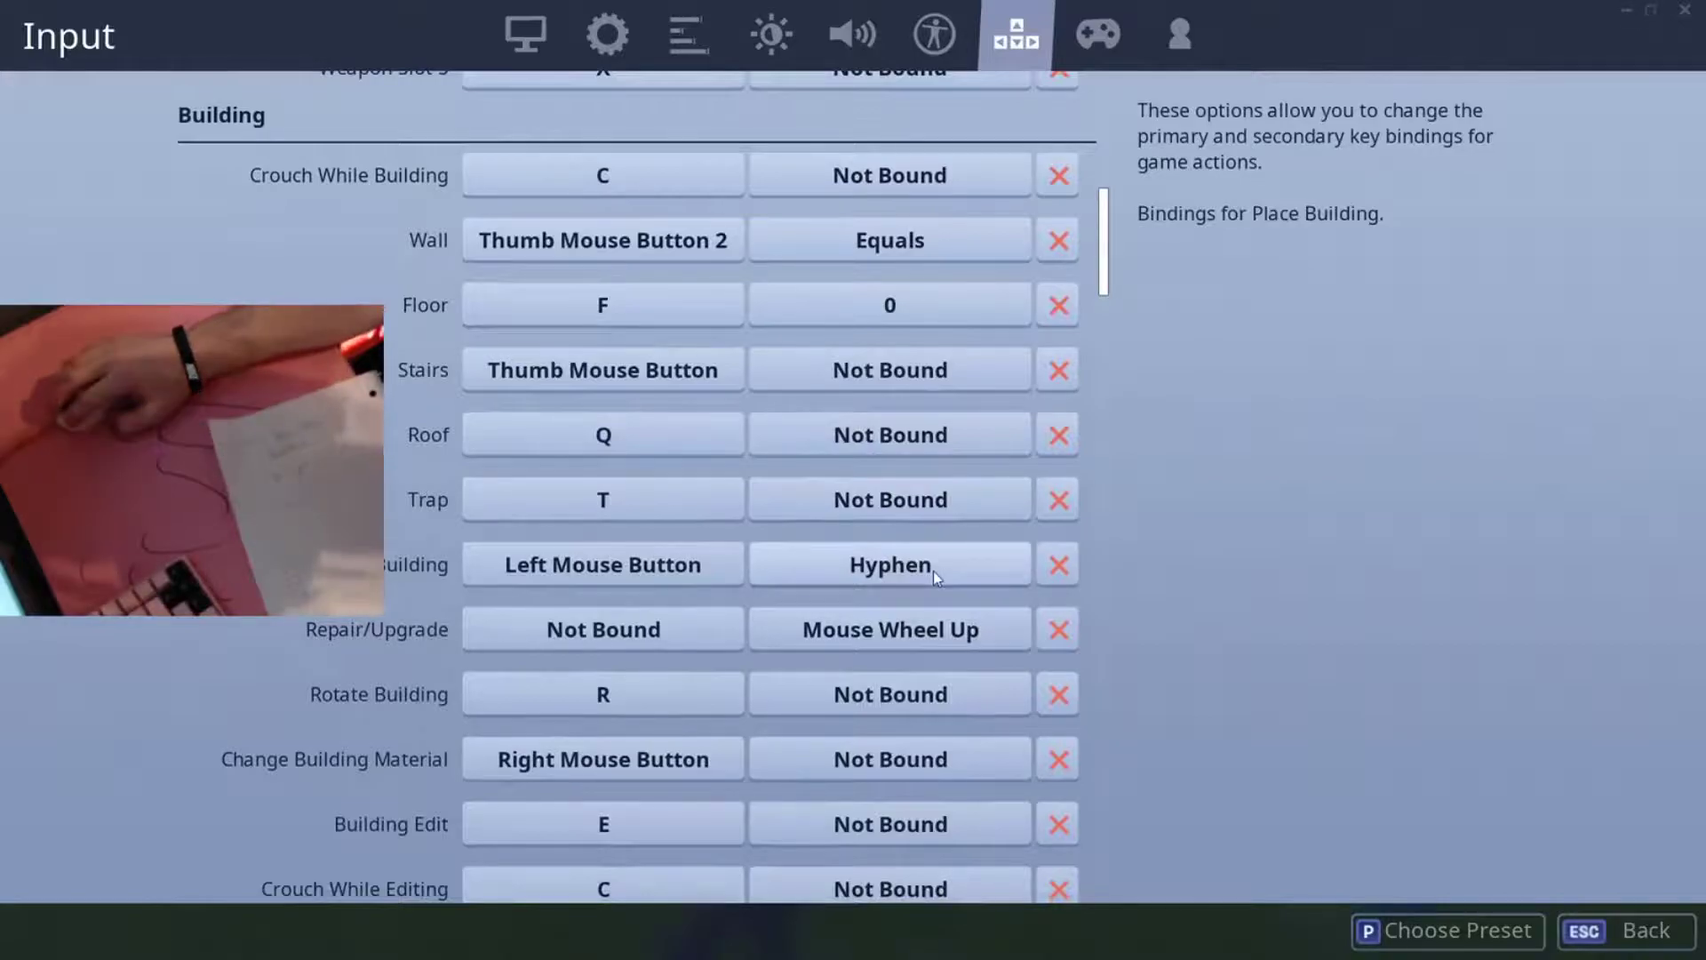
scroll(931, 576, "down", 10)
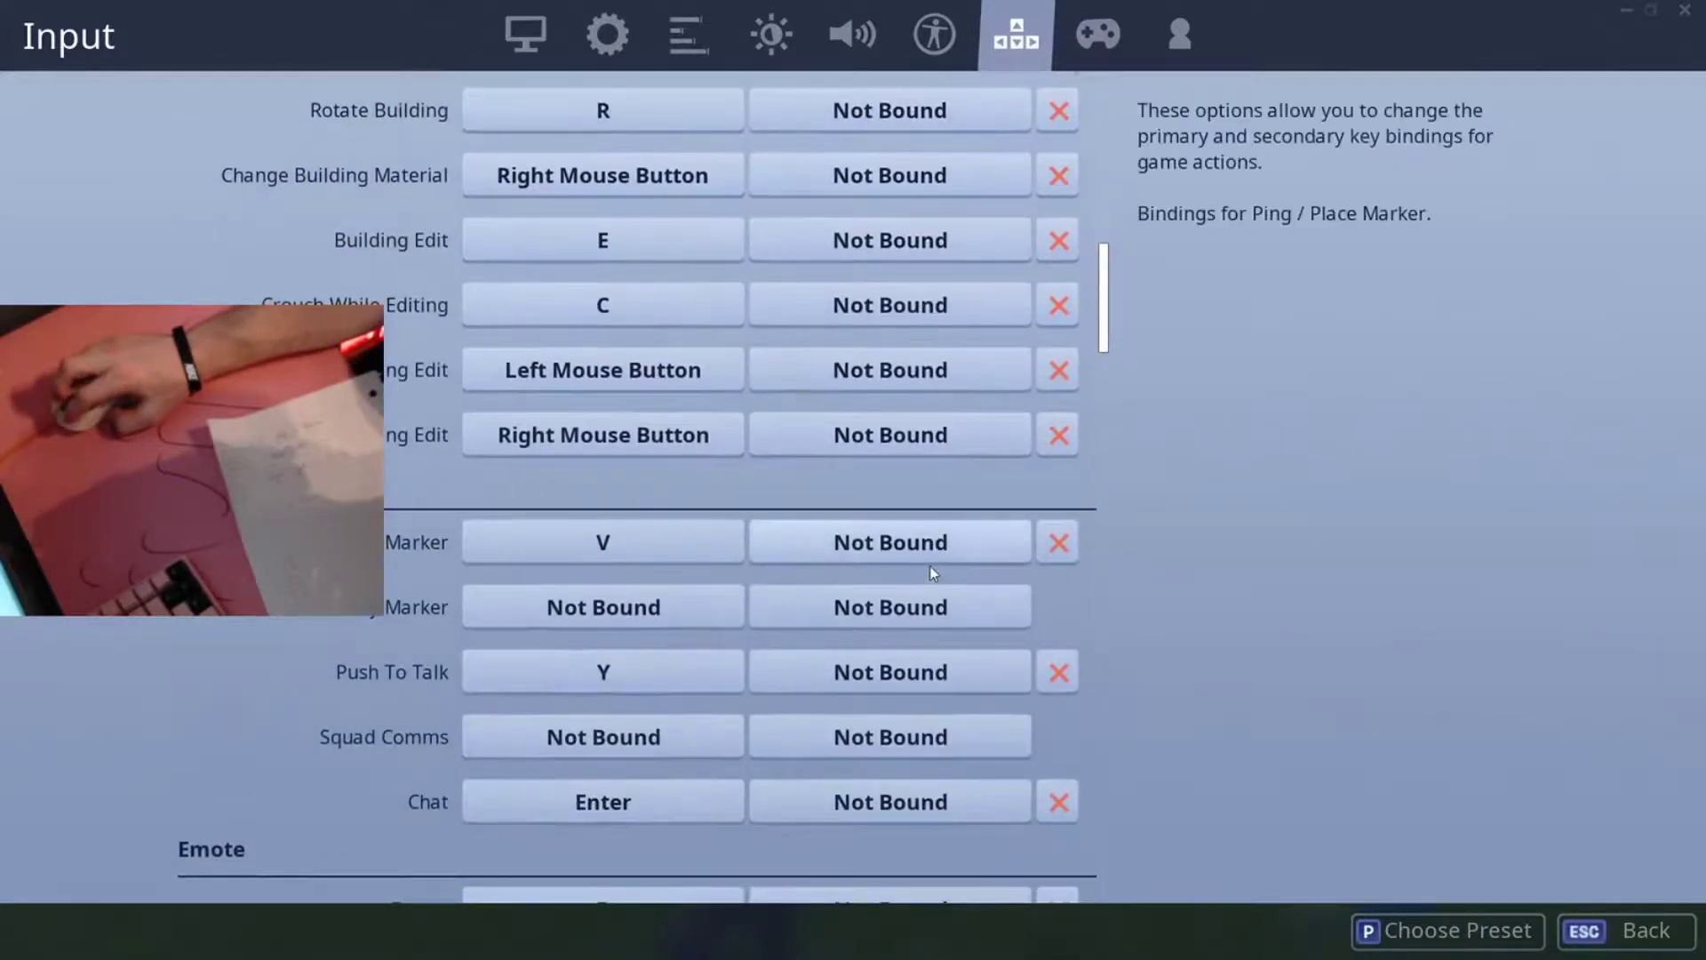
scroll(933, 578, "up", 7)
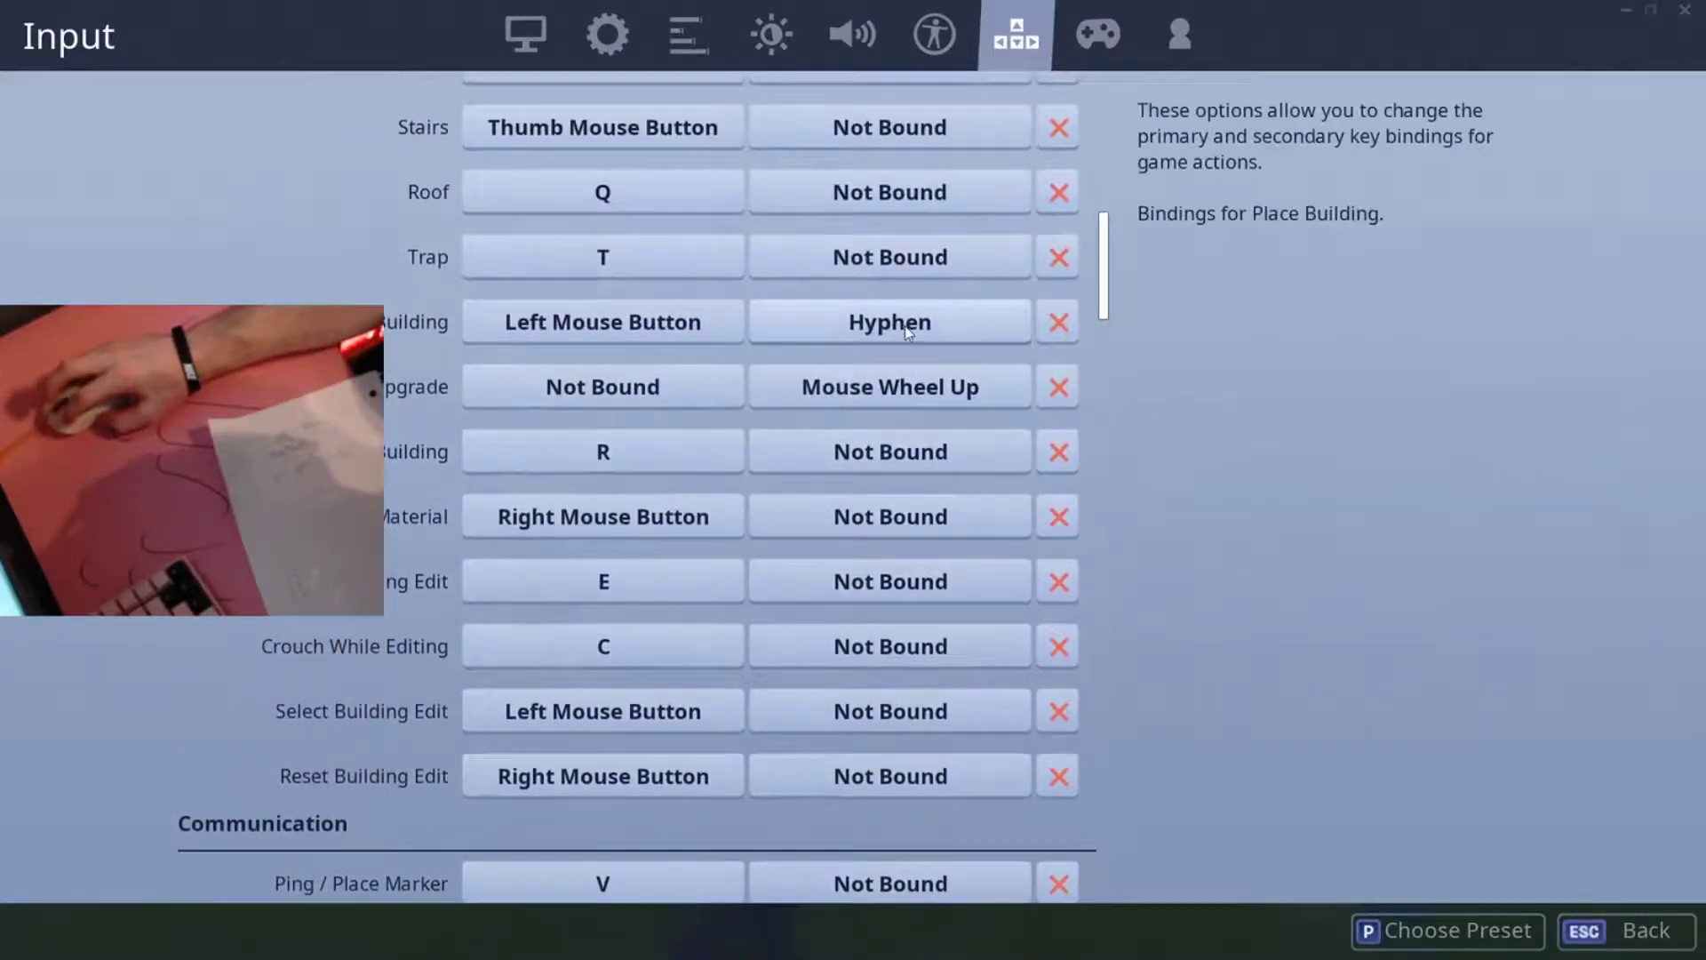
left_click(903, 325)
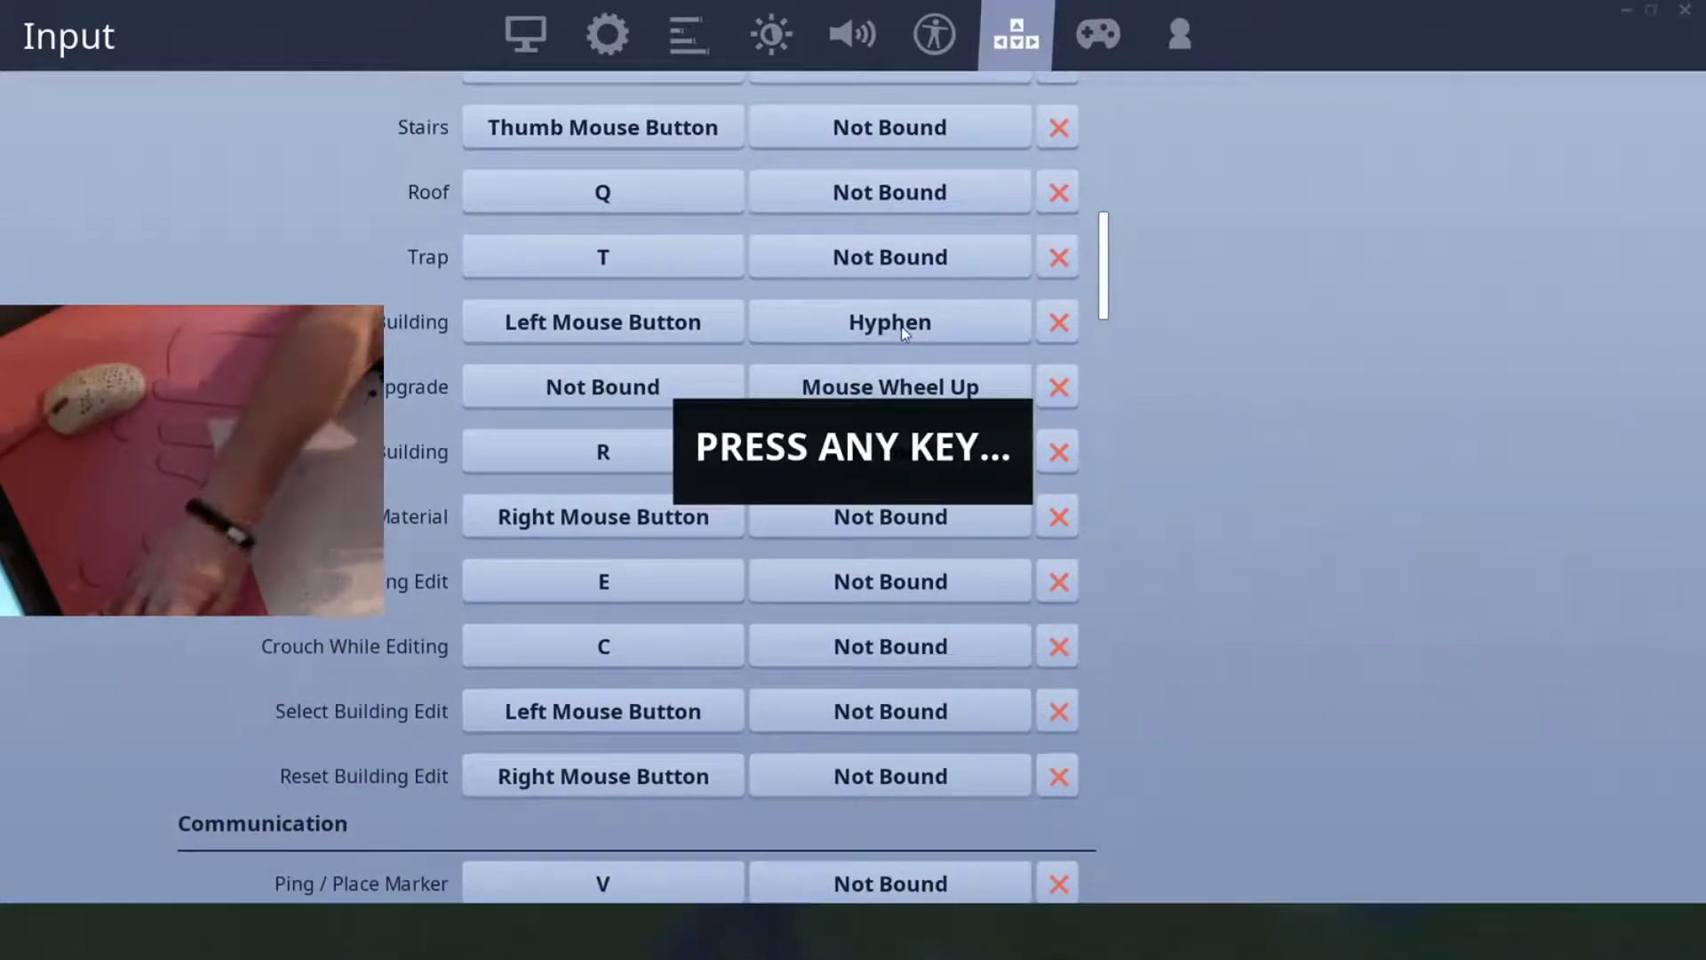
- Cancel the Place Building rebind, keeping Hyphen, and scroll back up to Fire
key("Escape")
scroll(888, 512, "up", 2)
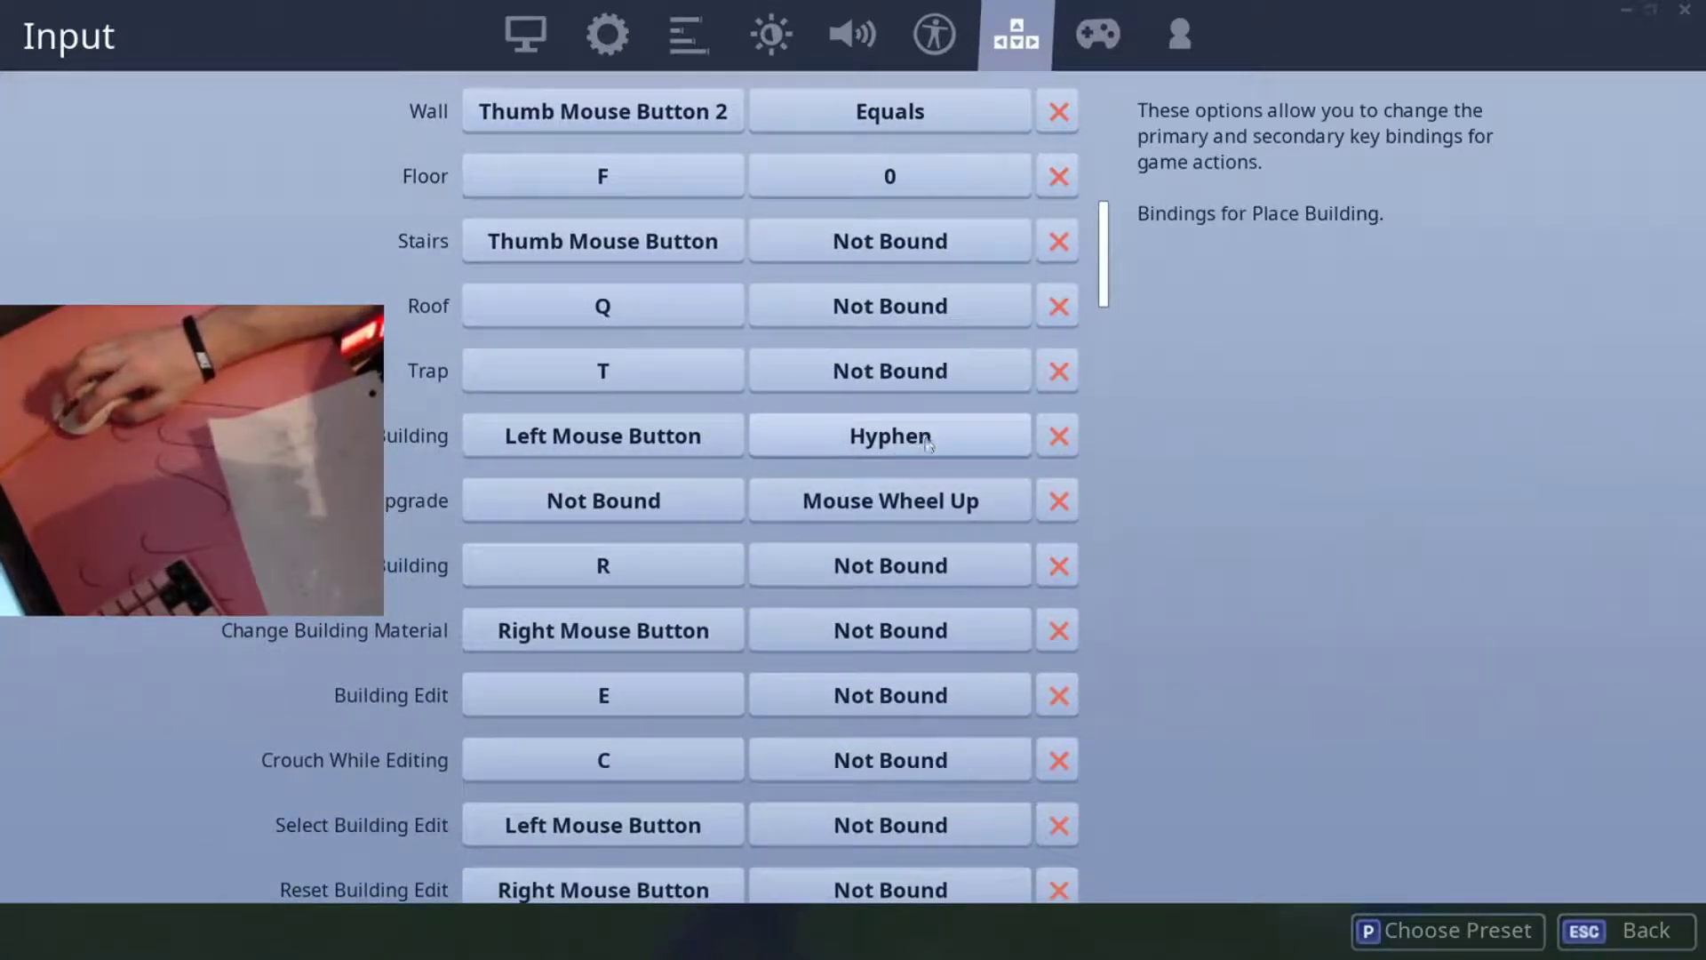
scroll(928, 444, "up", 5)
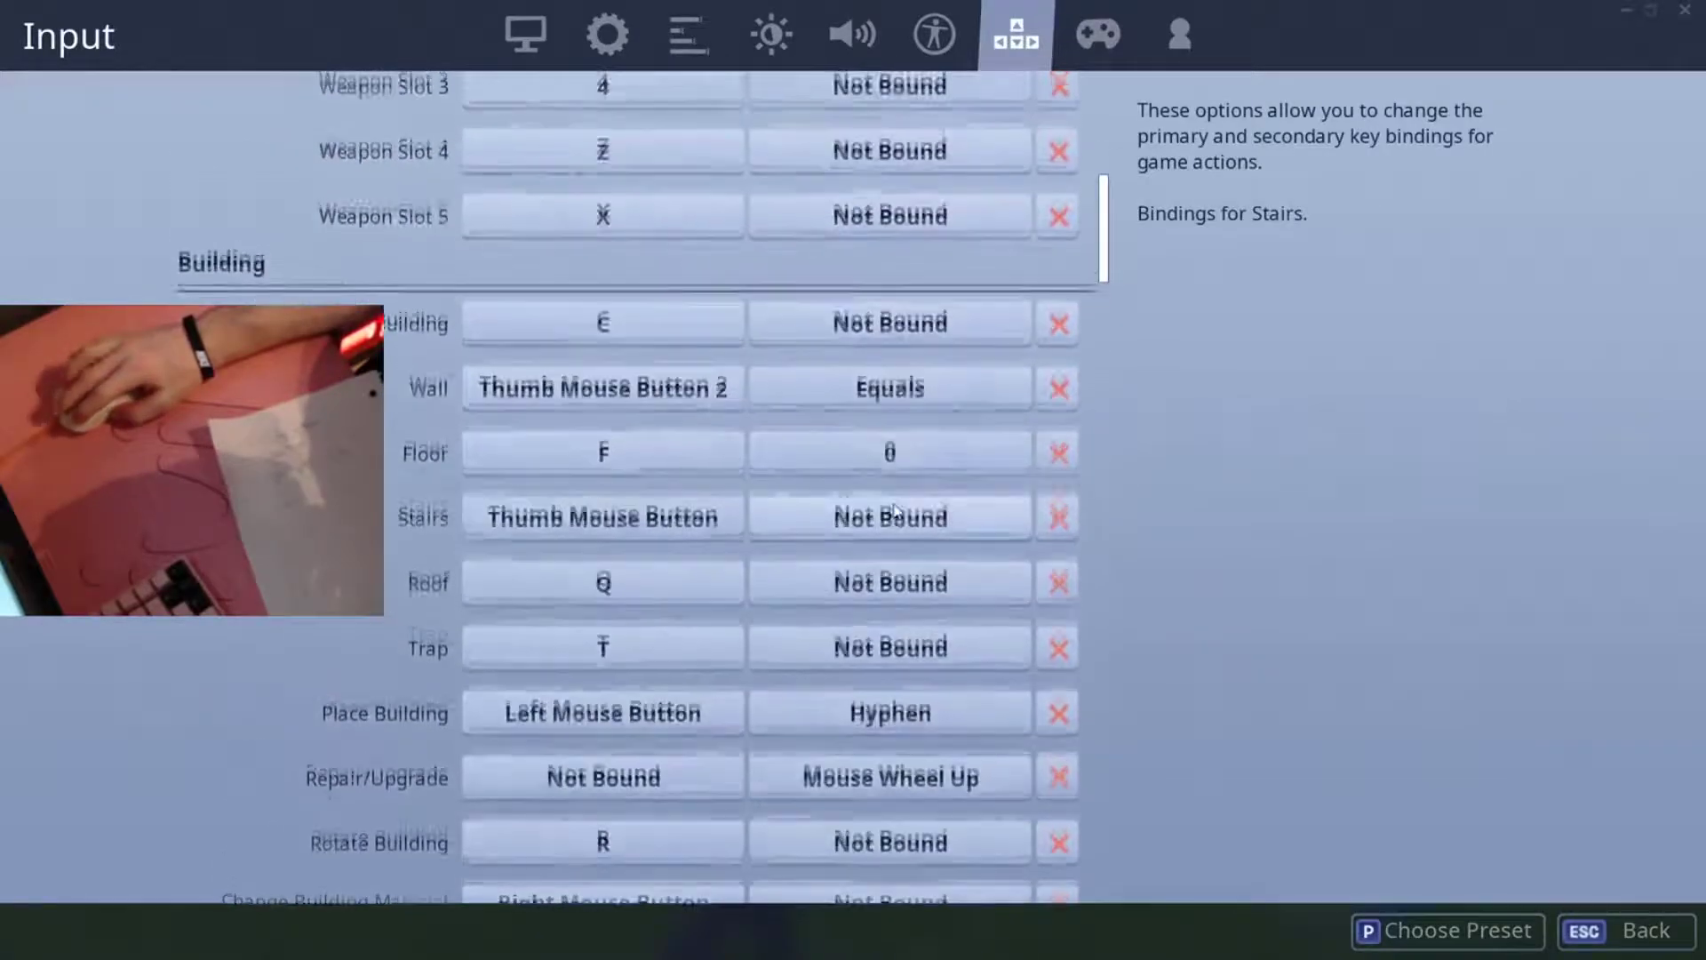
scroll(896, 511, "up", 12)
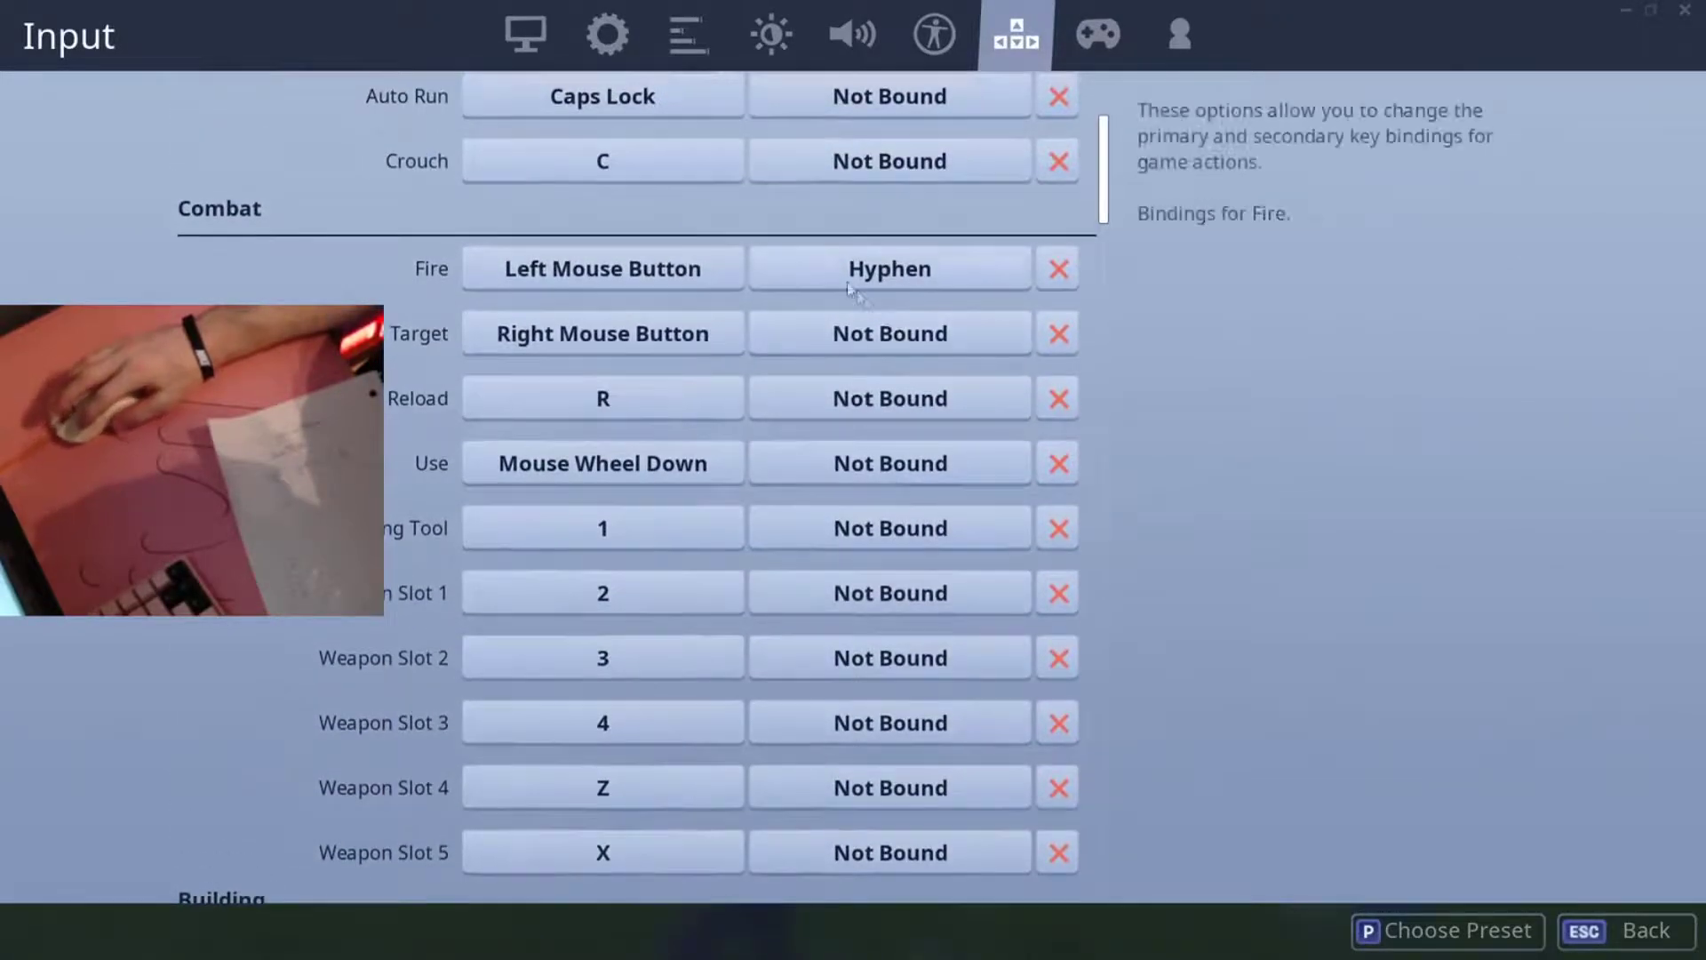
- Set Fire's secondary key to Hyphen and close settings to resume play
left_click(912, 281)
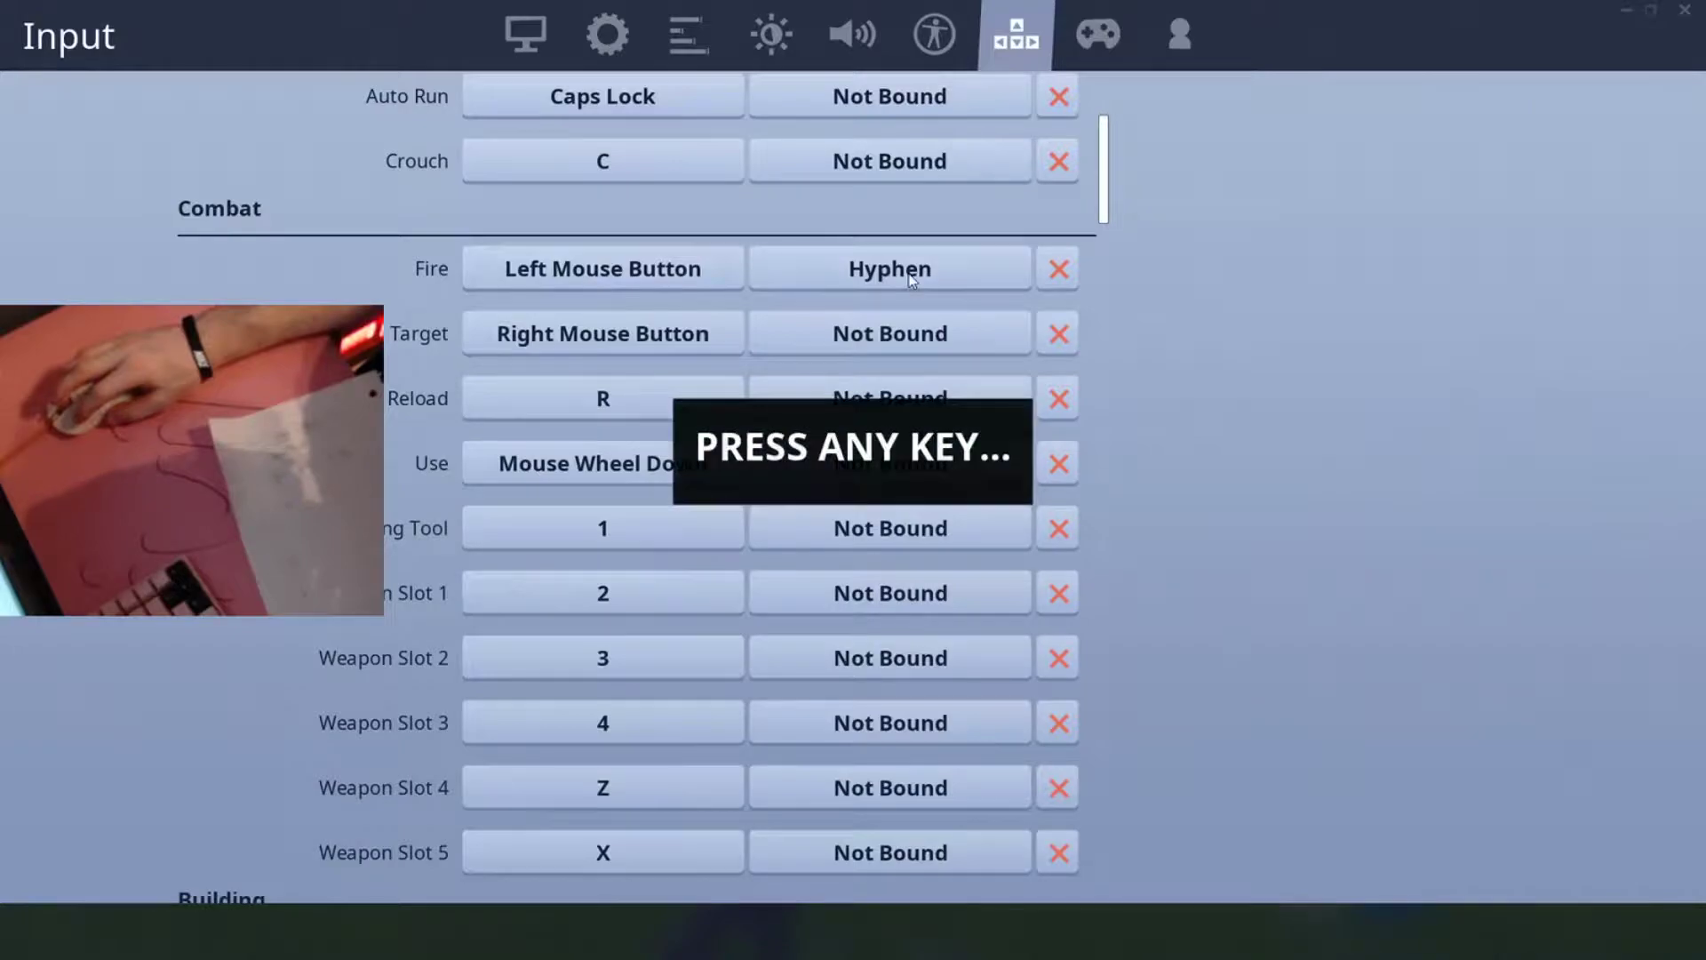
key("minus")
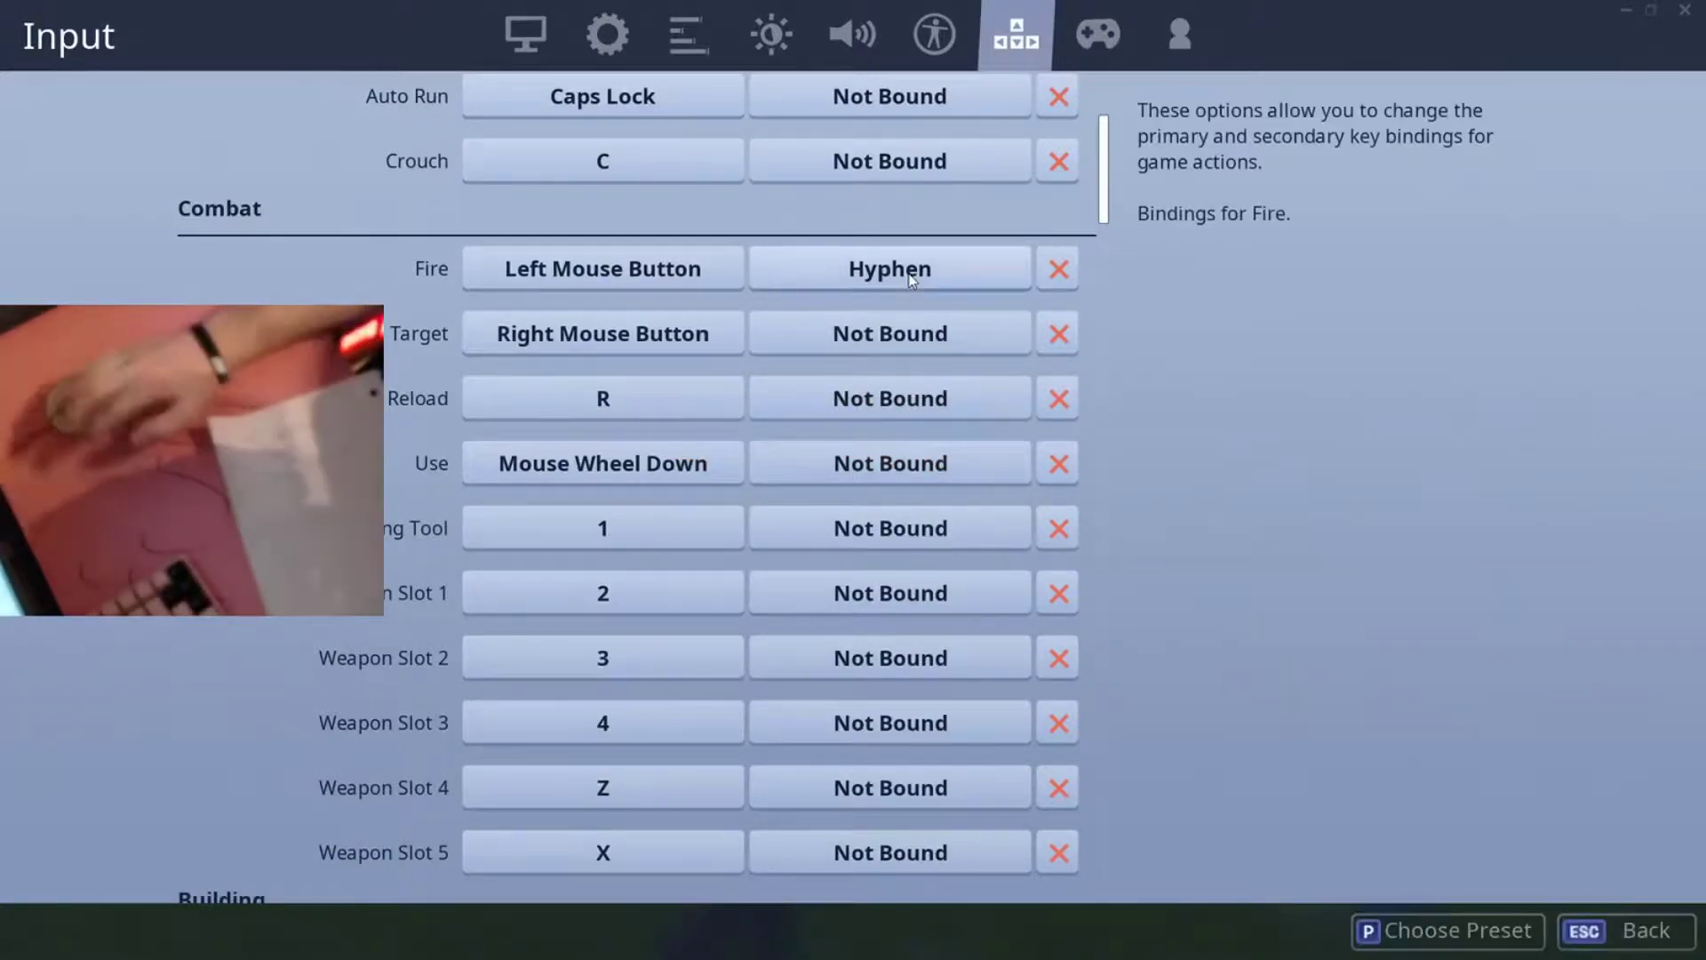
scroll(988, 567, "down", 1)
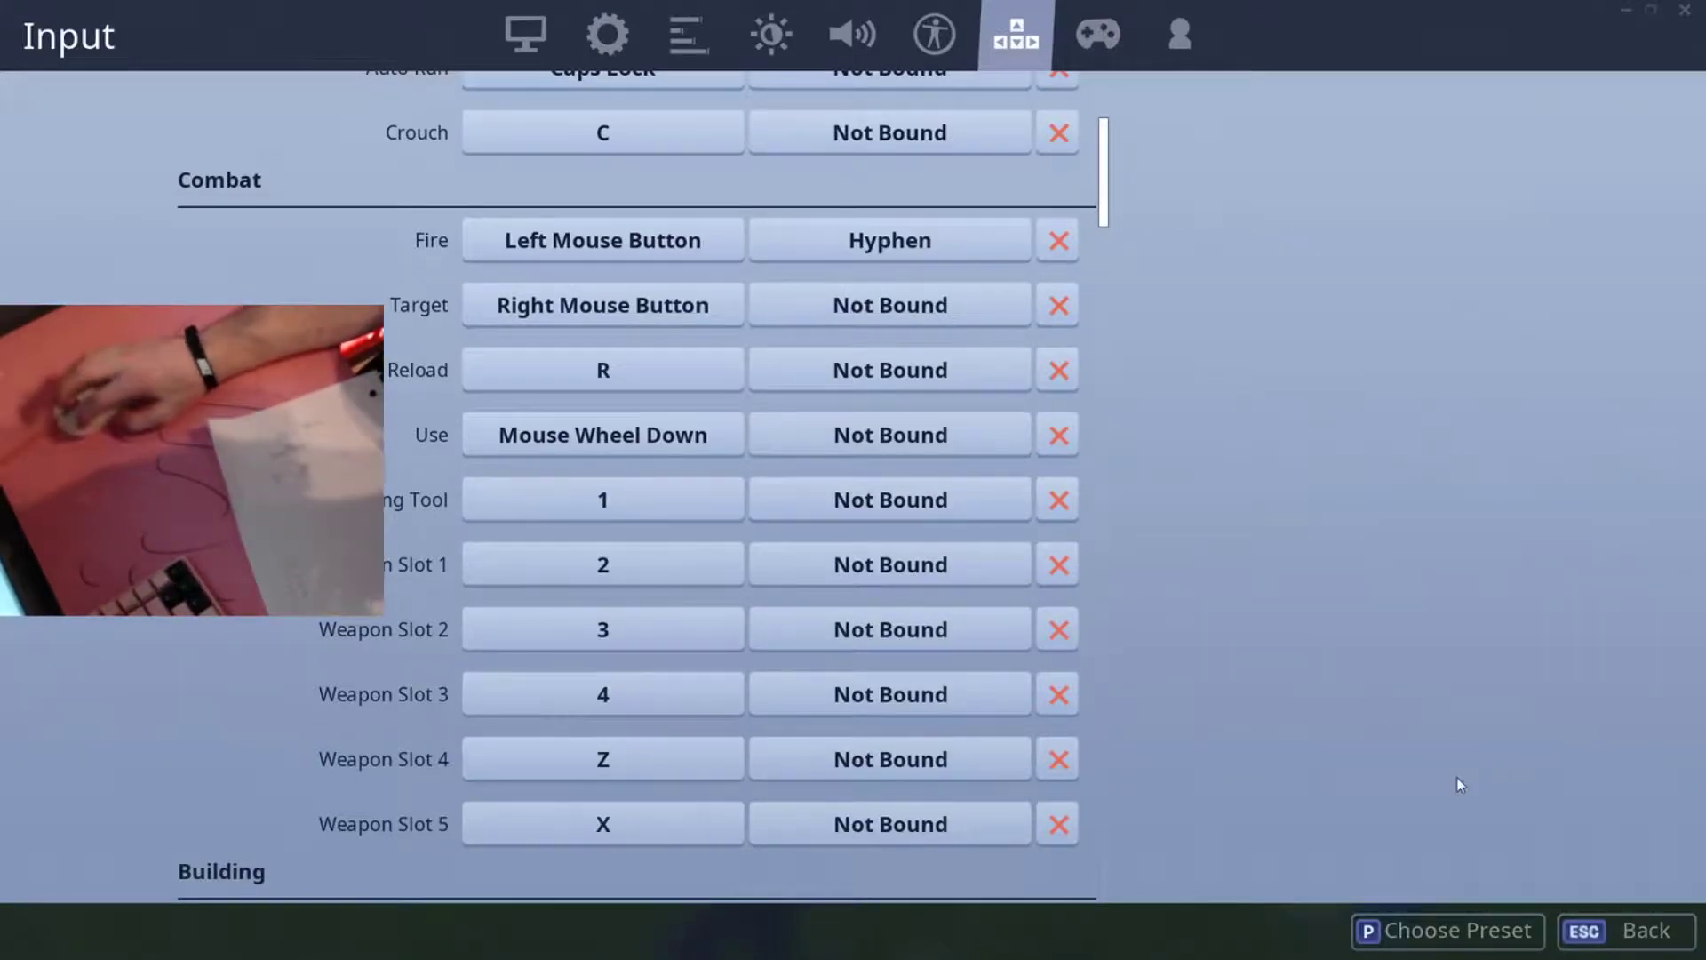
left_click(1634, 932)
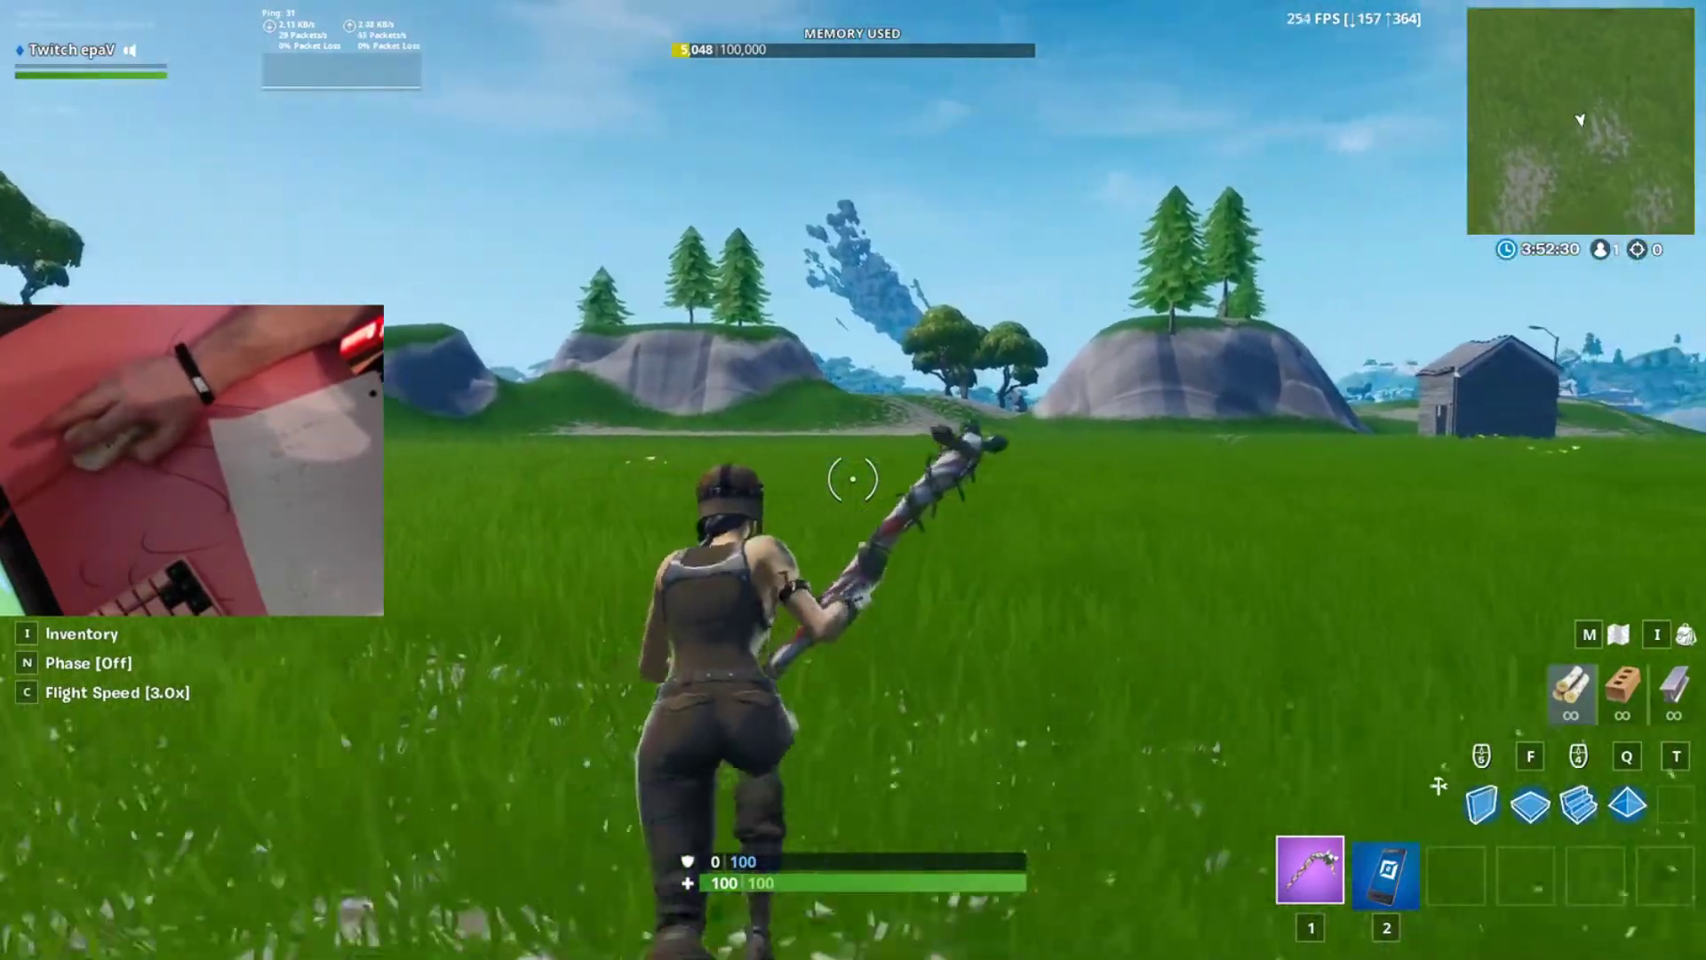
- Enter build mode, swap to the pickaxe and chip a wooden wall down to 75 of 150 health
key("F1")
key("1")
left_click(853, 480)
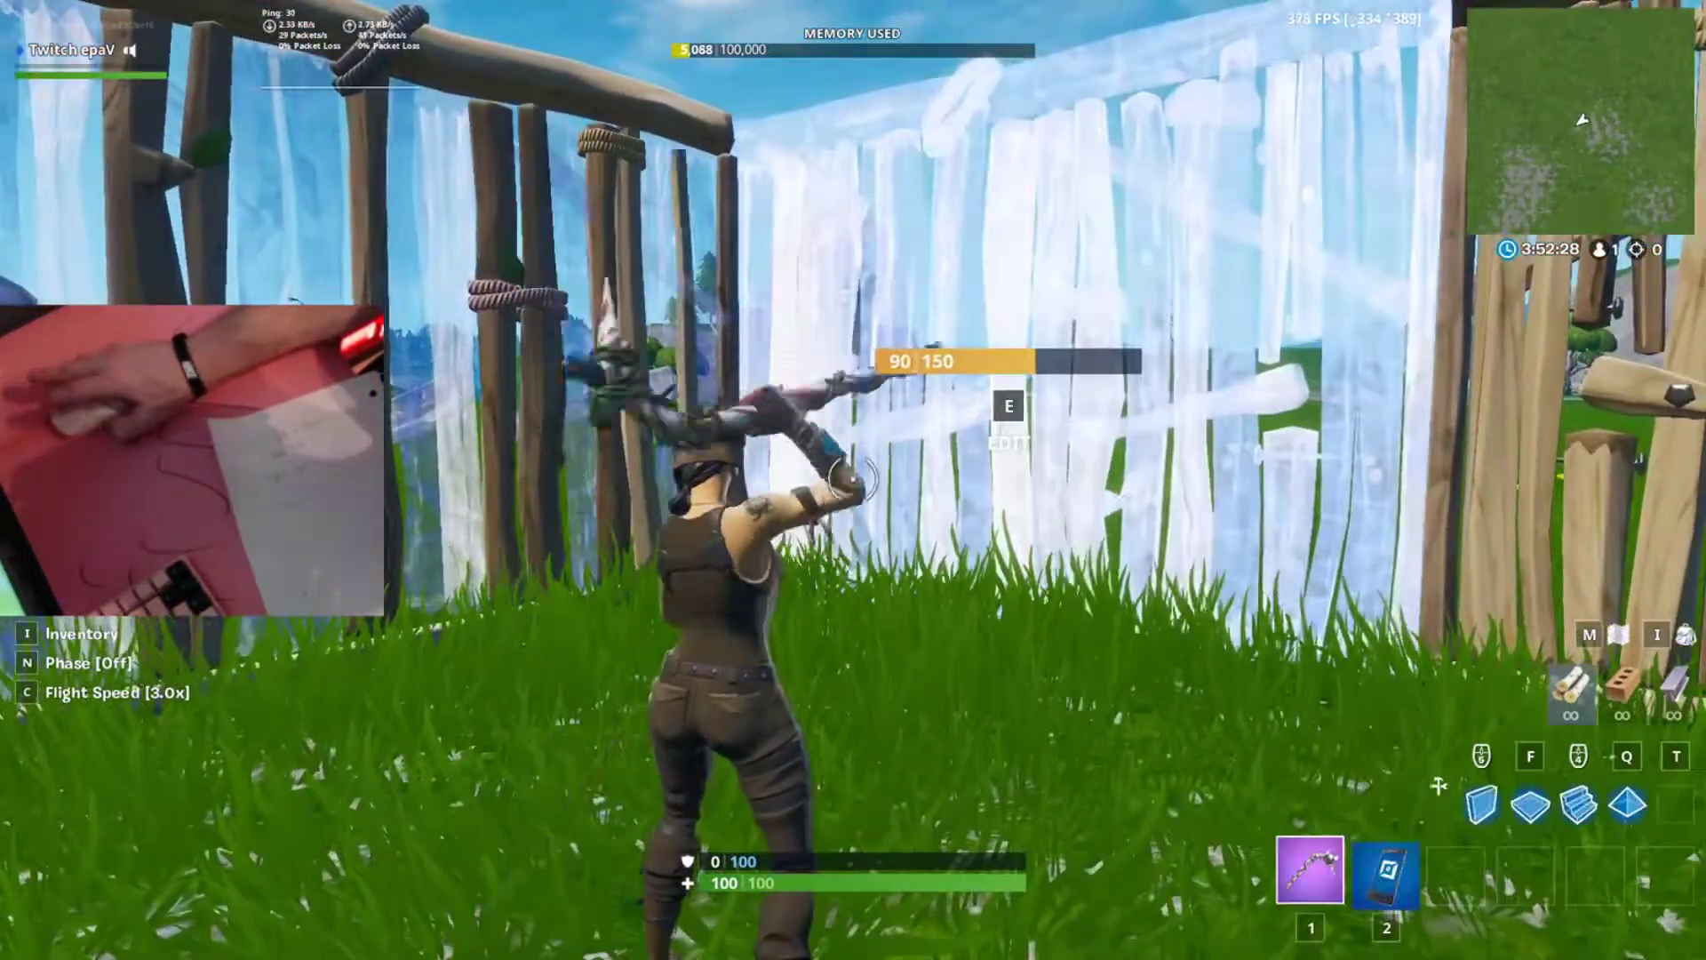
left_click(853, 480)
left_click(853, 480)
key("w")
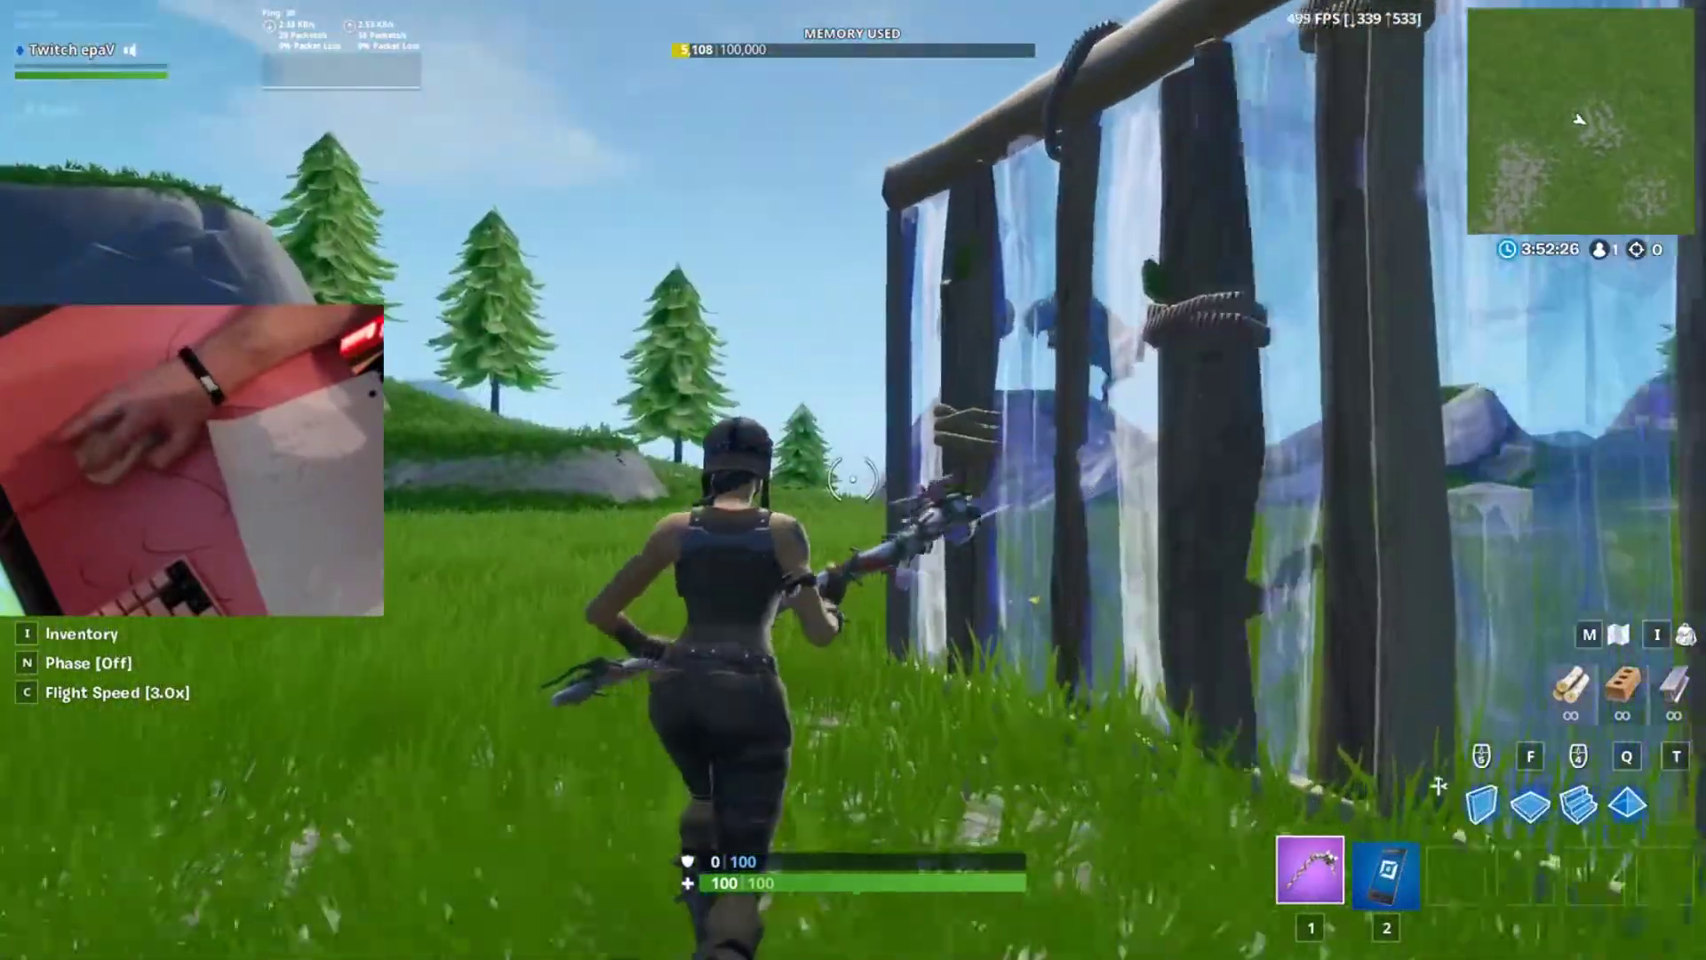
left_click(853, 480)
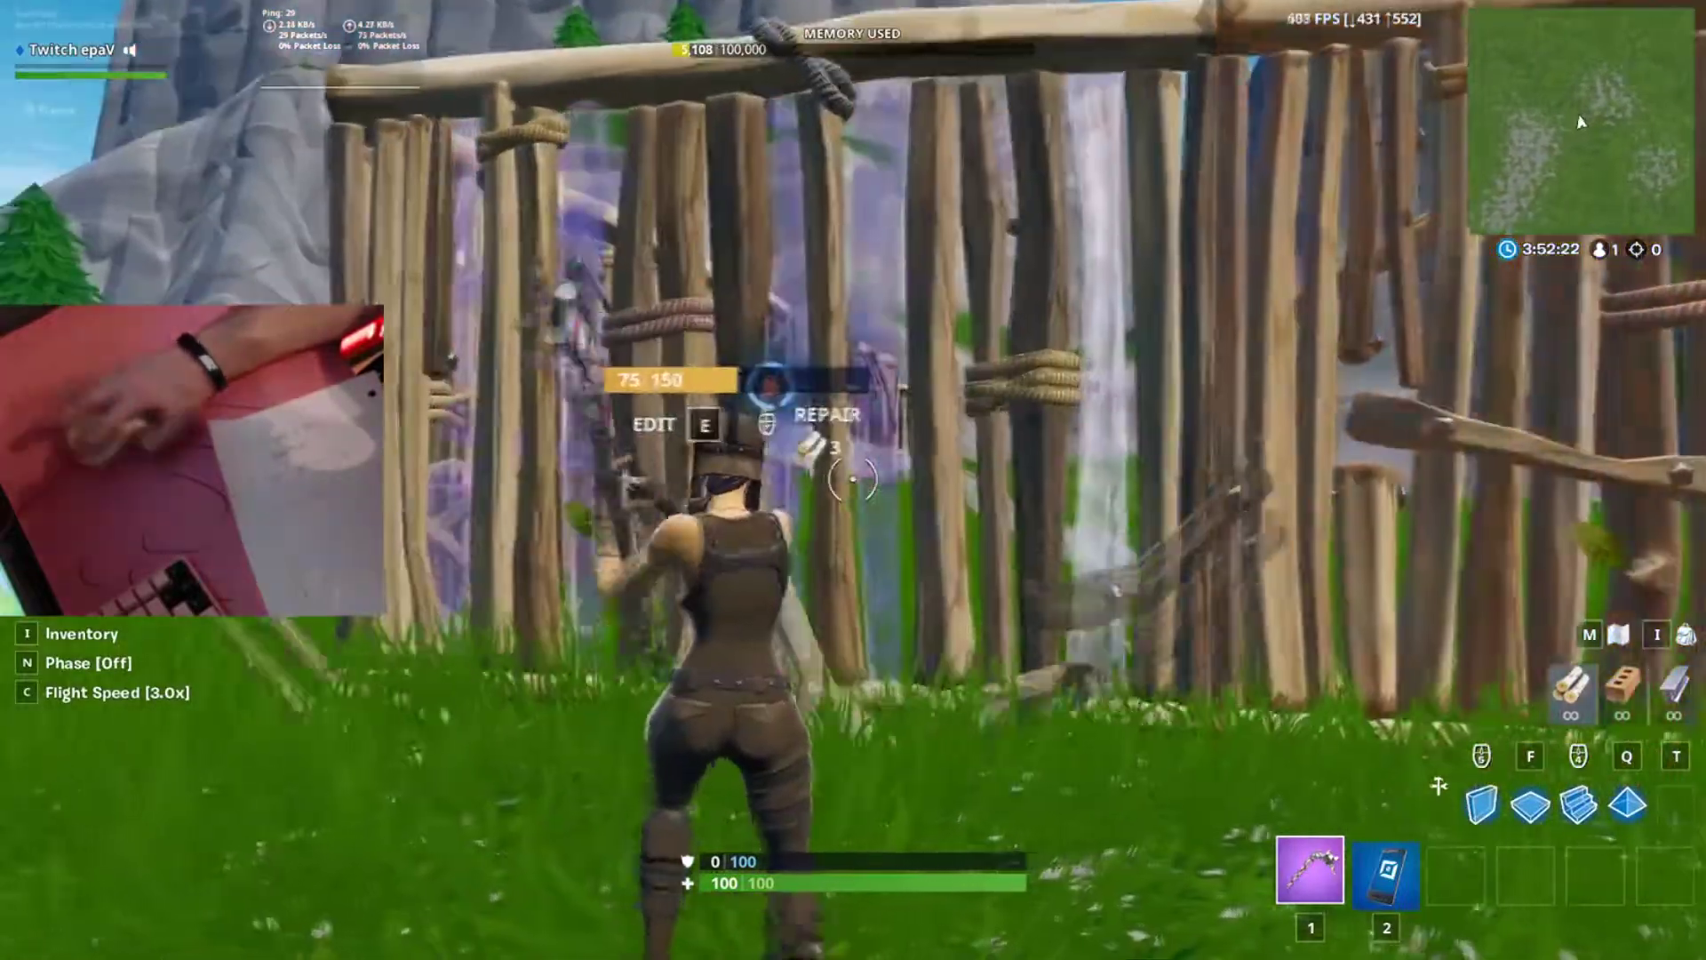
left_click(853, 480)
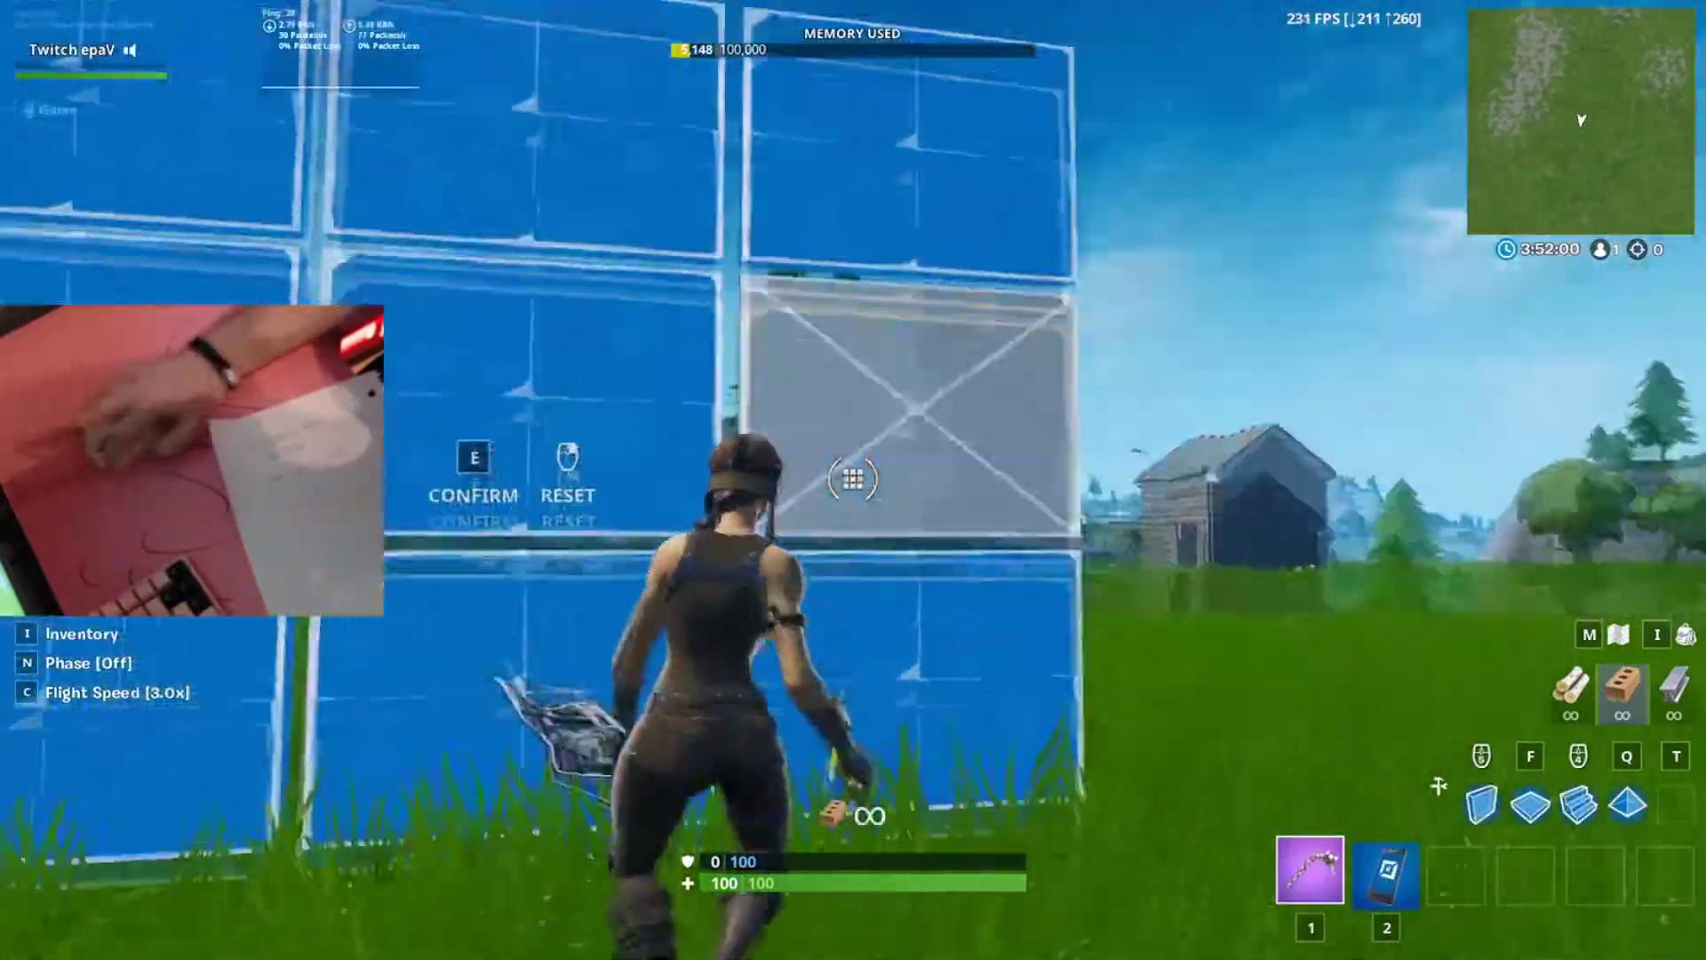
- Walk forward and place brick walls in front of the character
key("w")
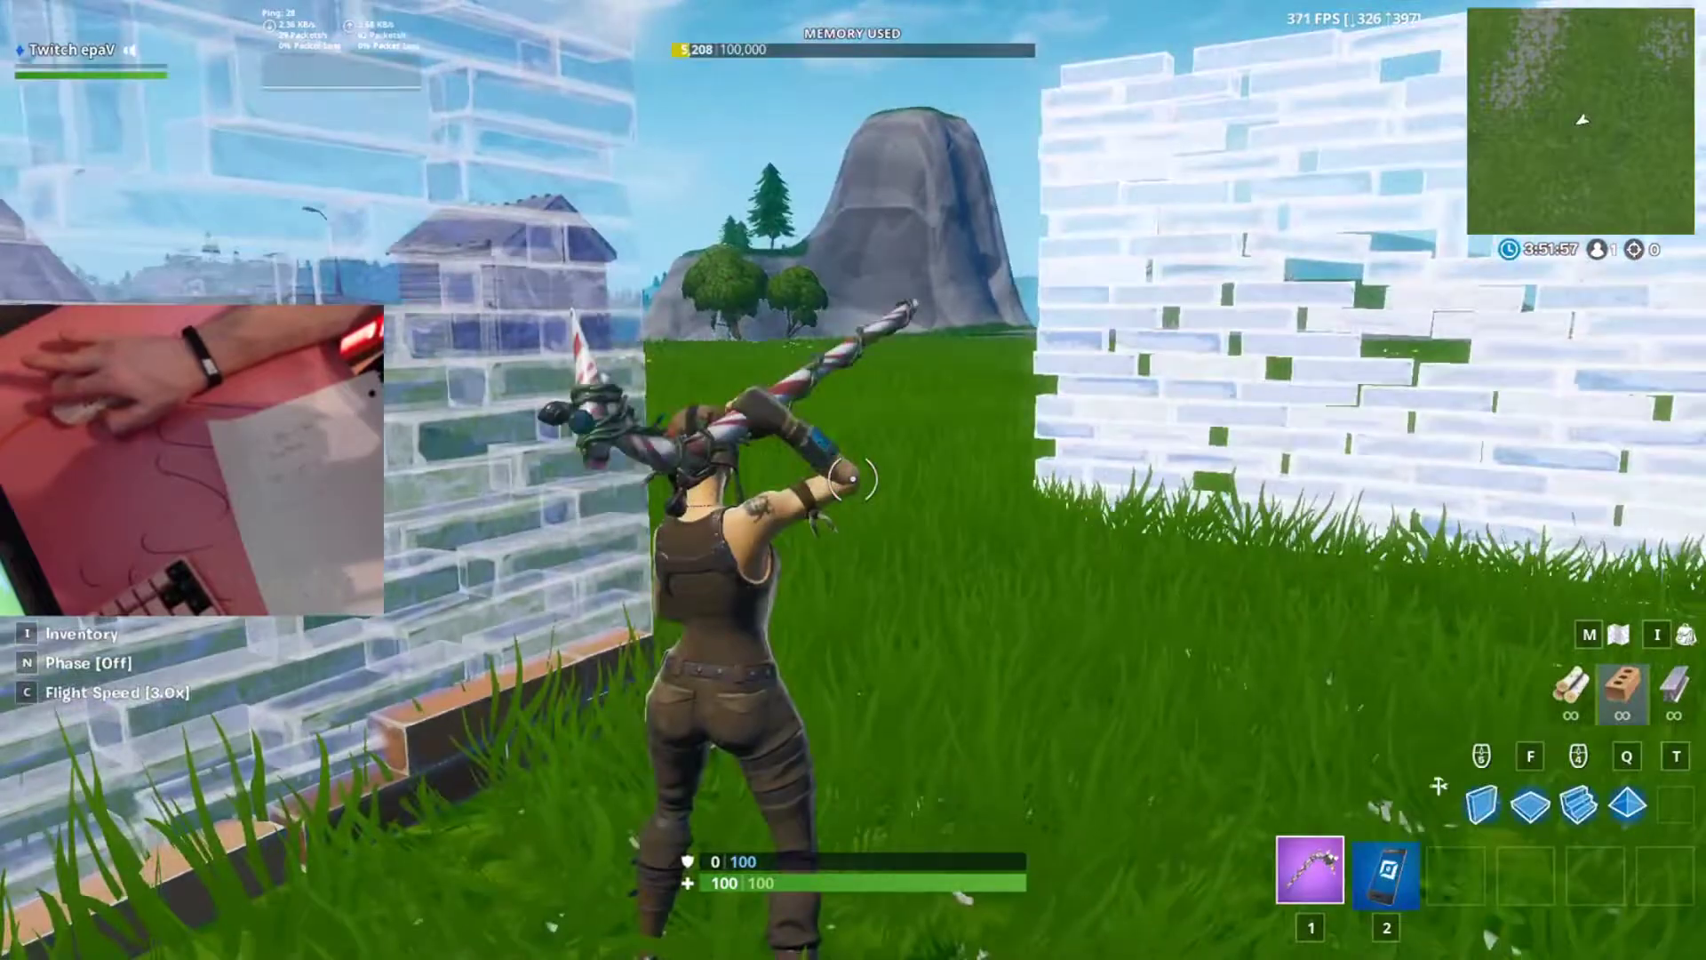
left_click(853, 480)
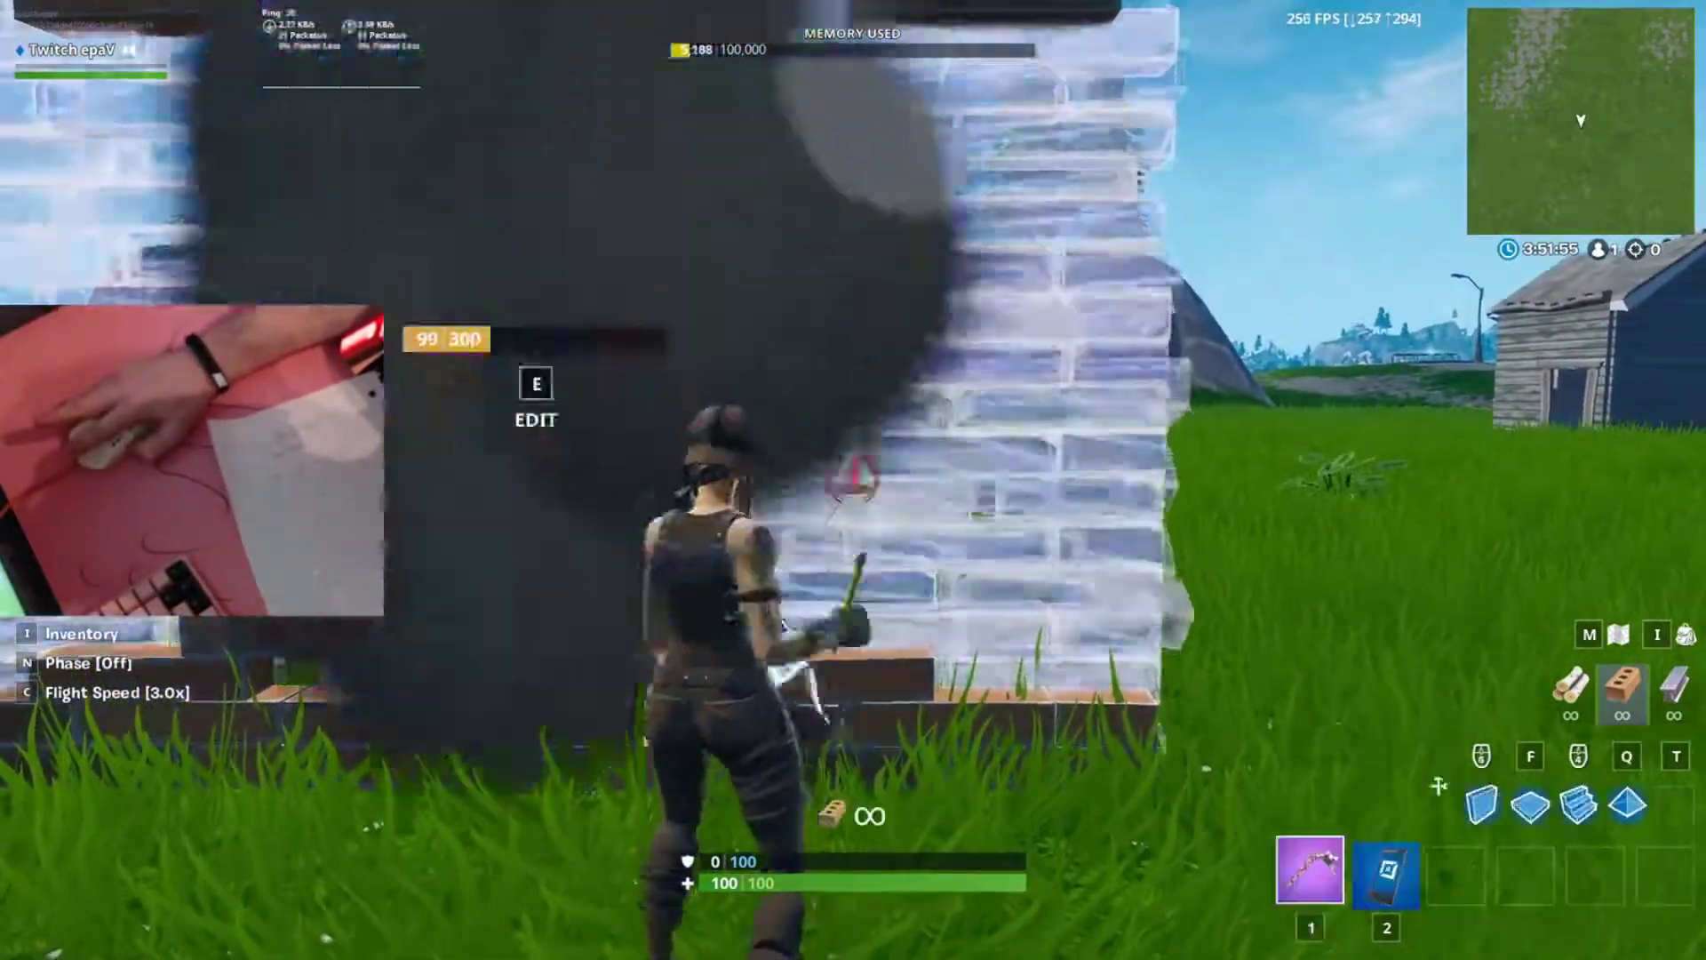
left_click(852, 480)
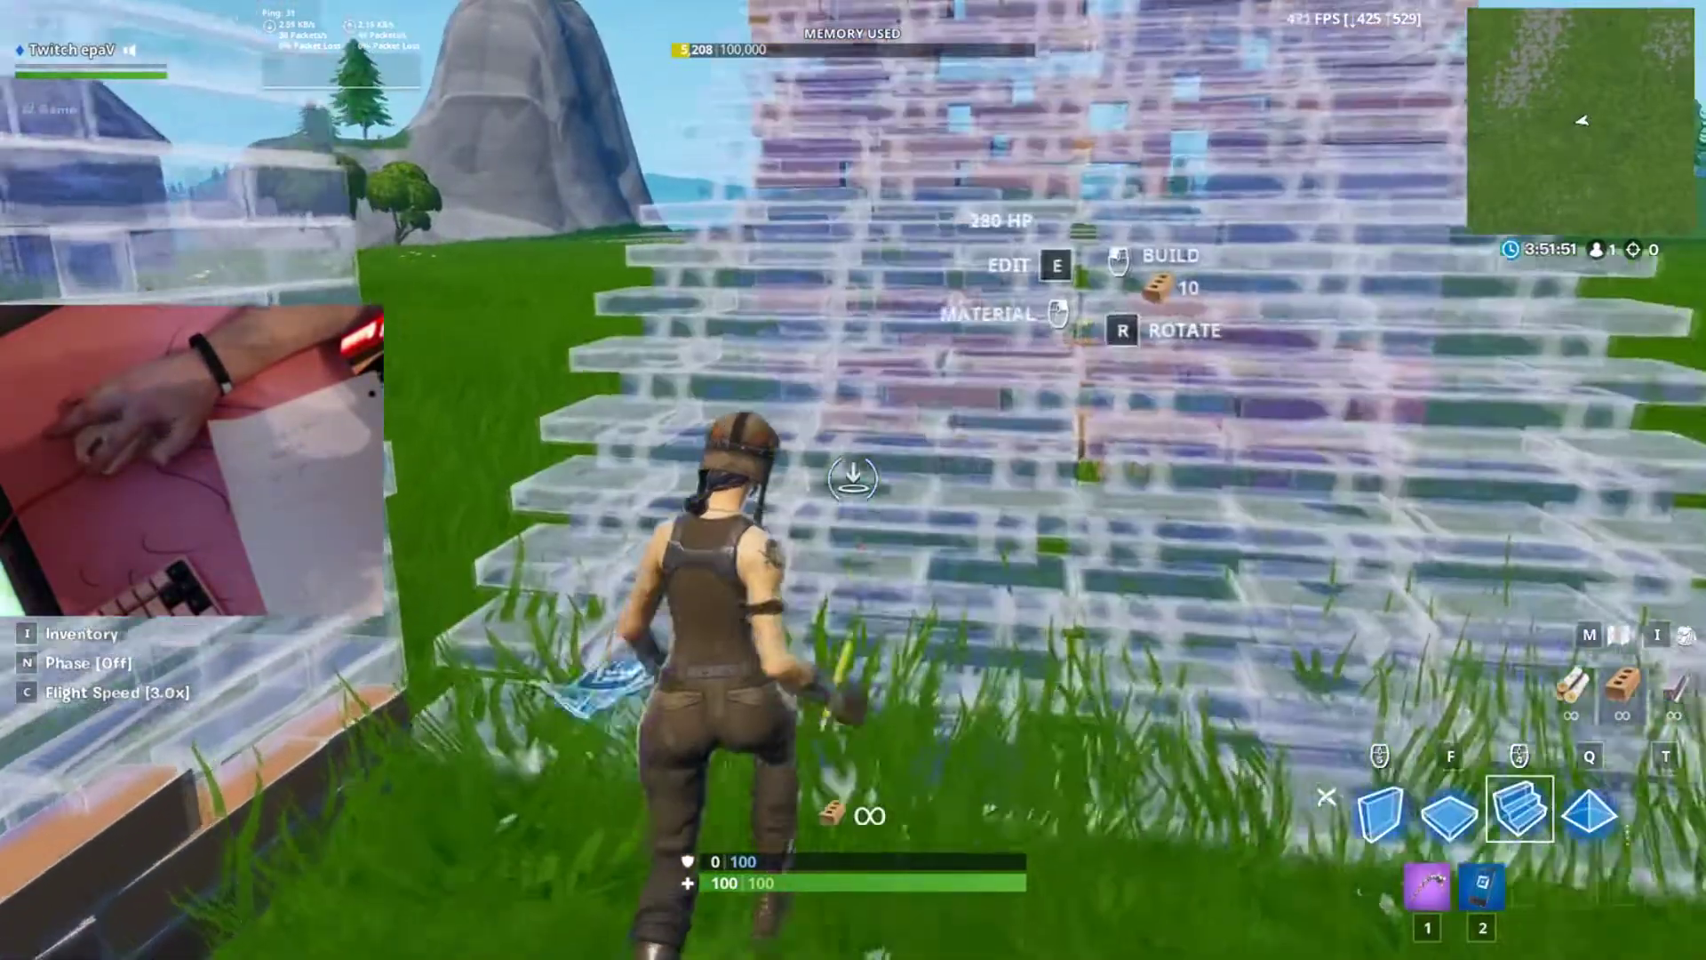
left_click(852, 480)
- Build brick floors with a cone roof and stairs over the platform
key("f")
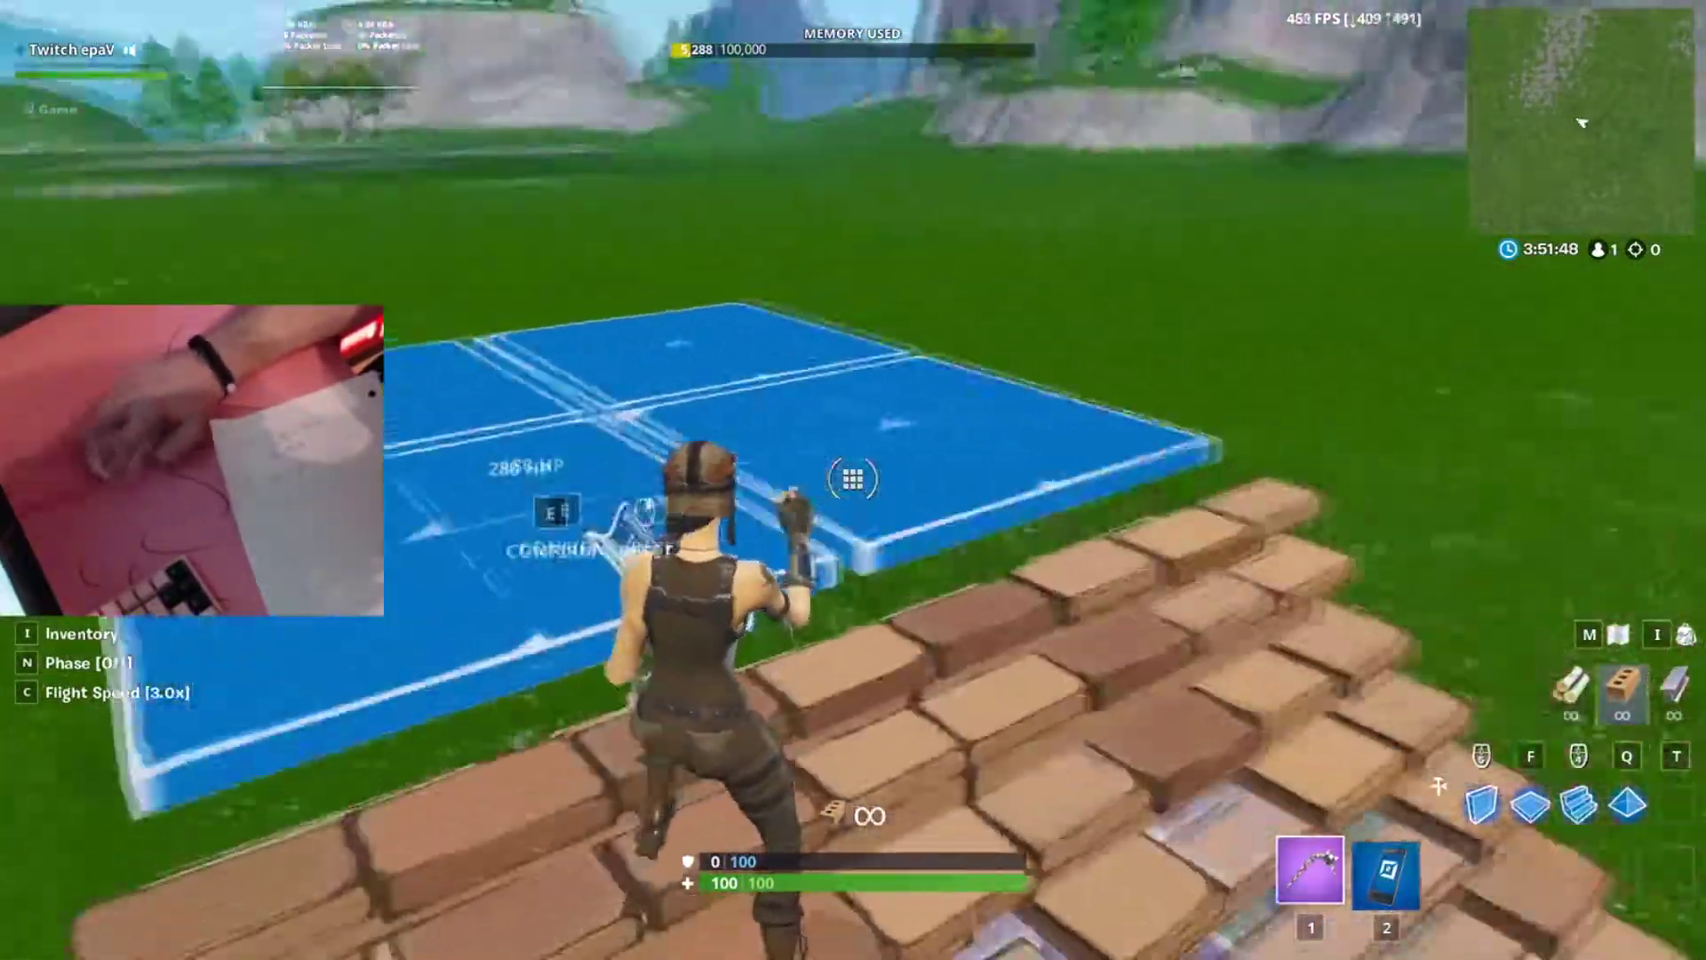
key("g")
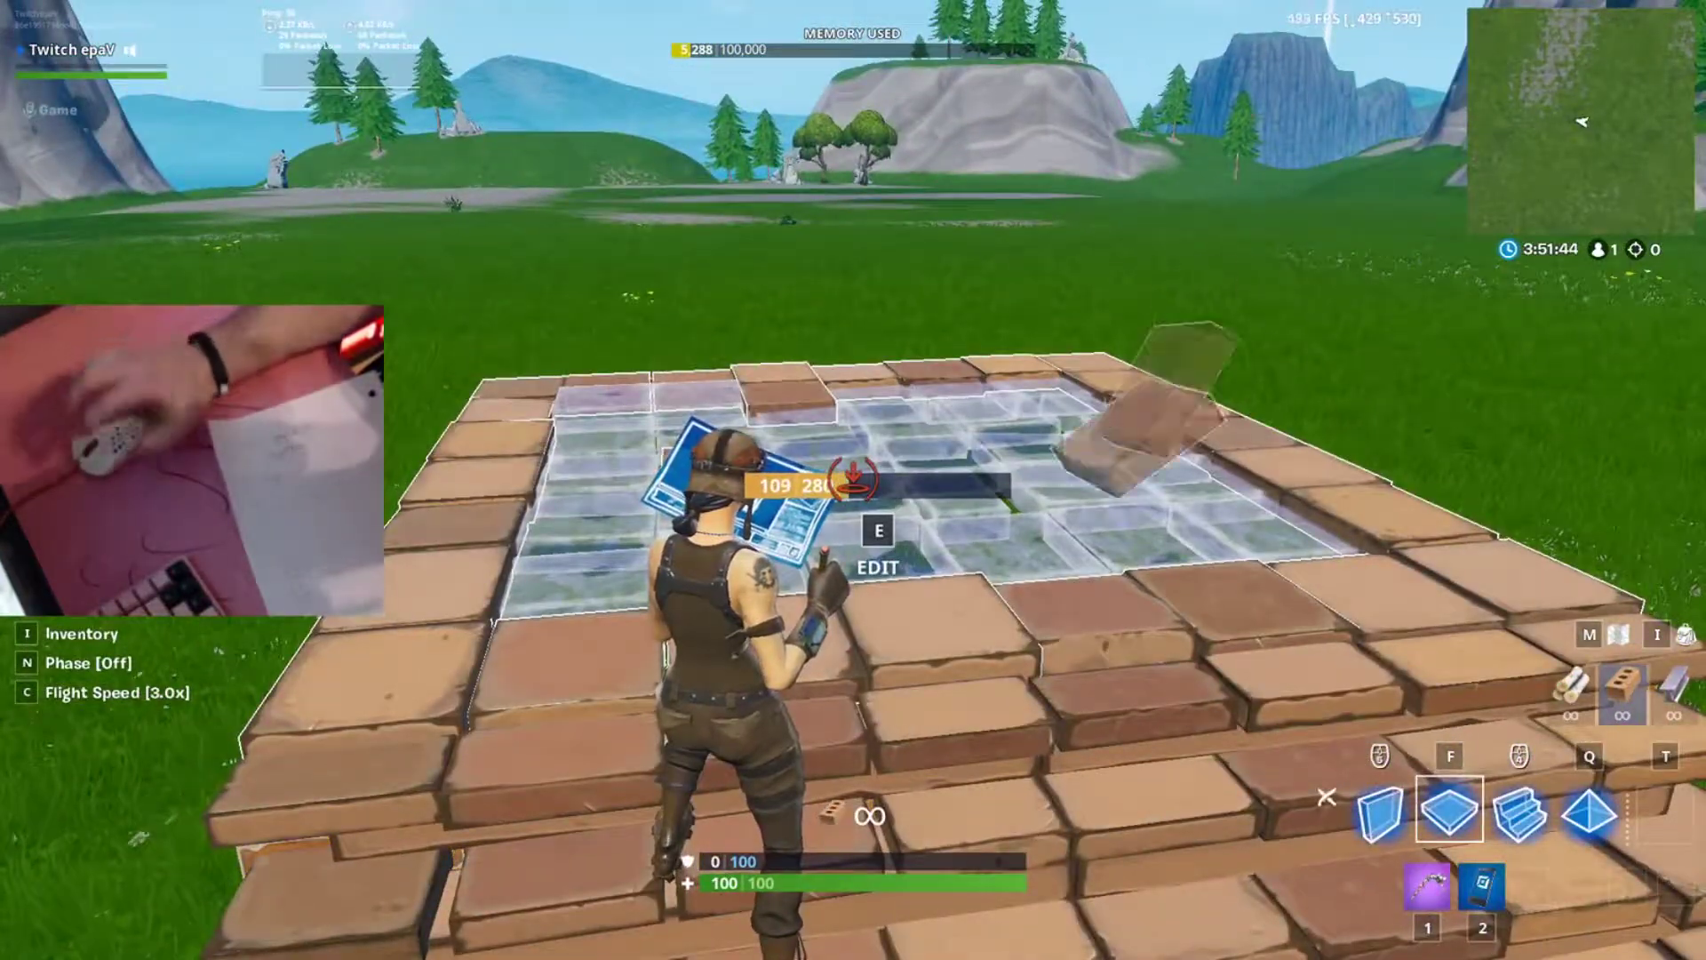
key("space")
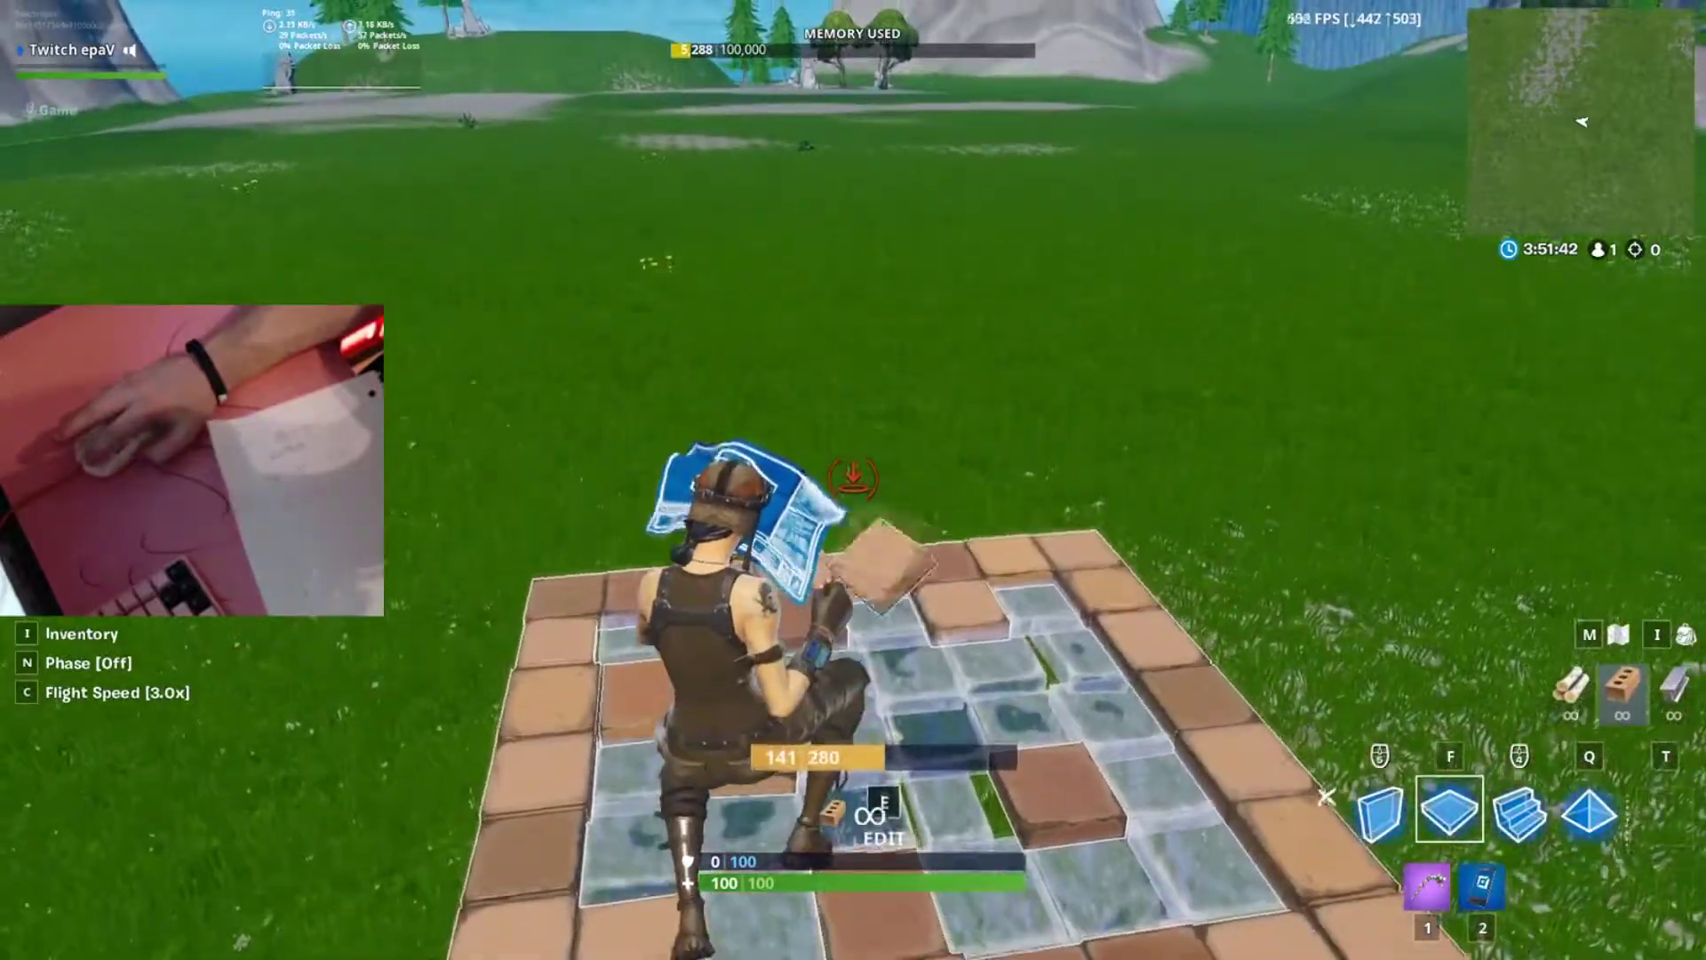
key("q")
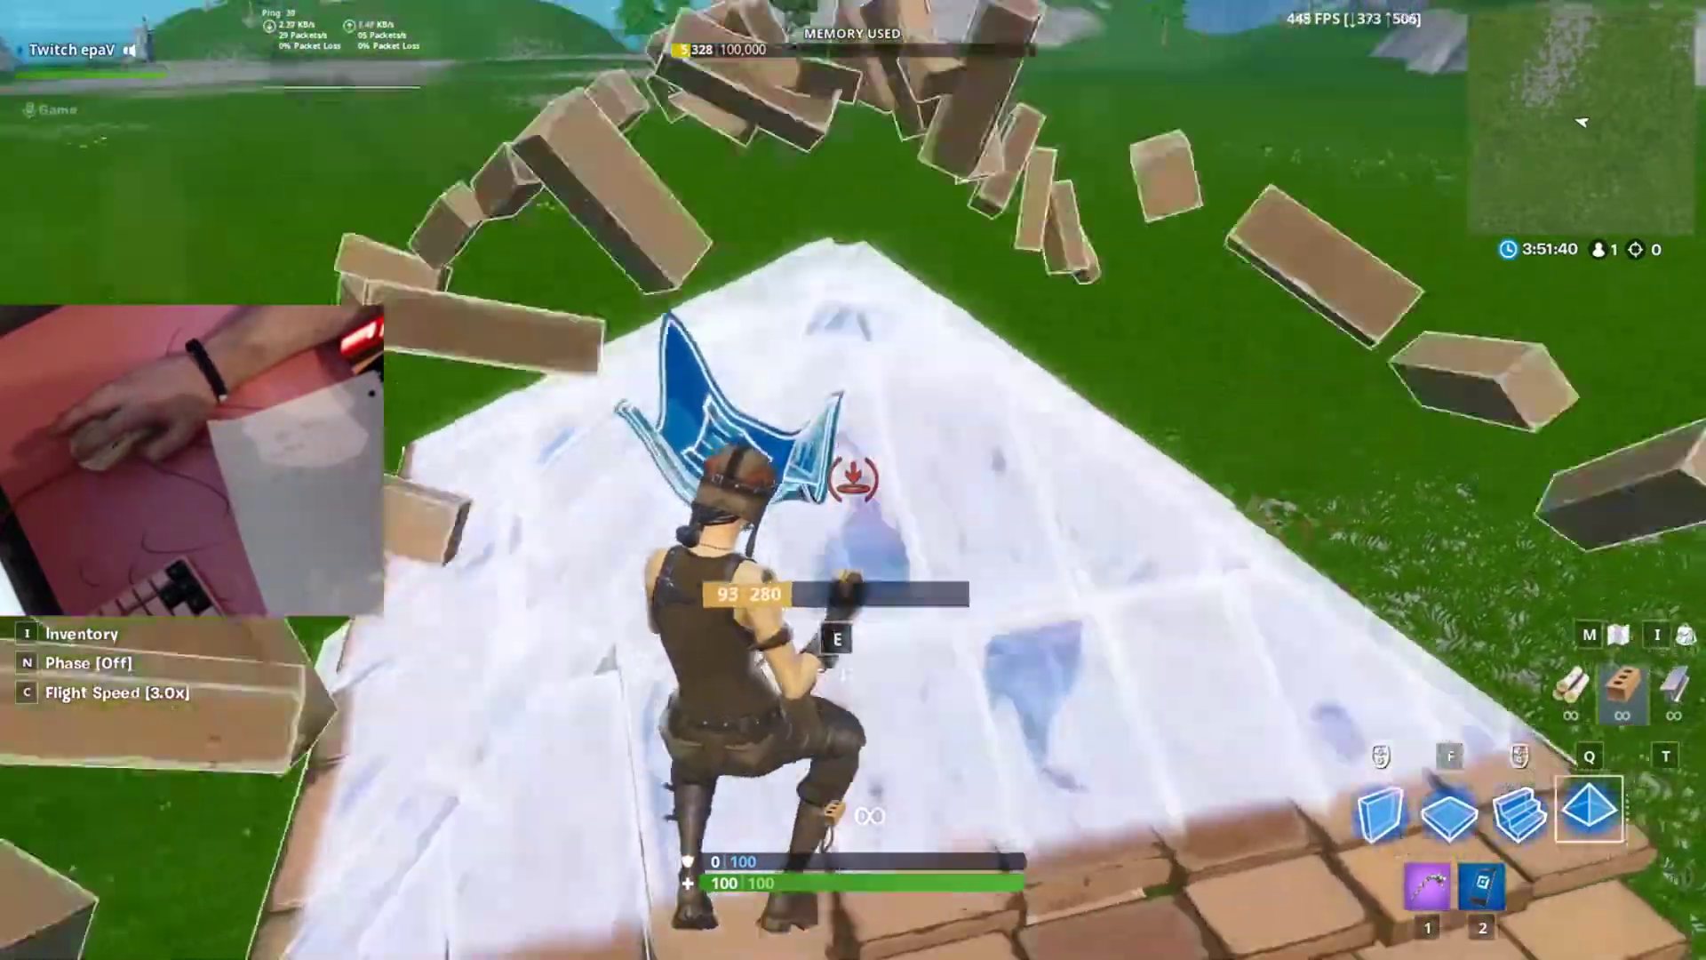
key("f")
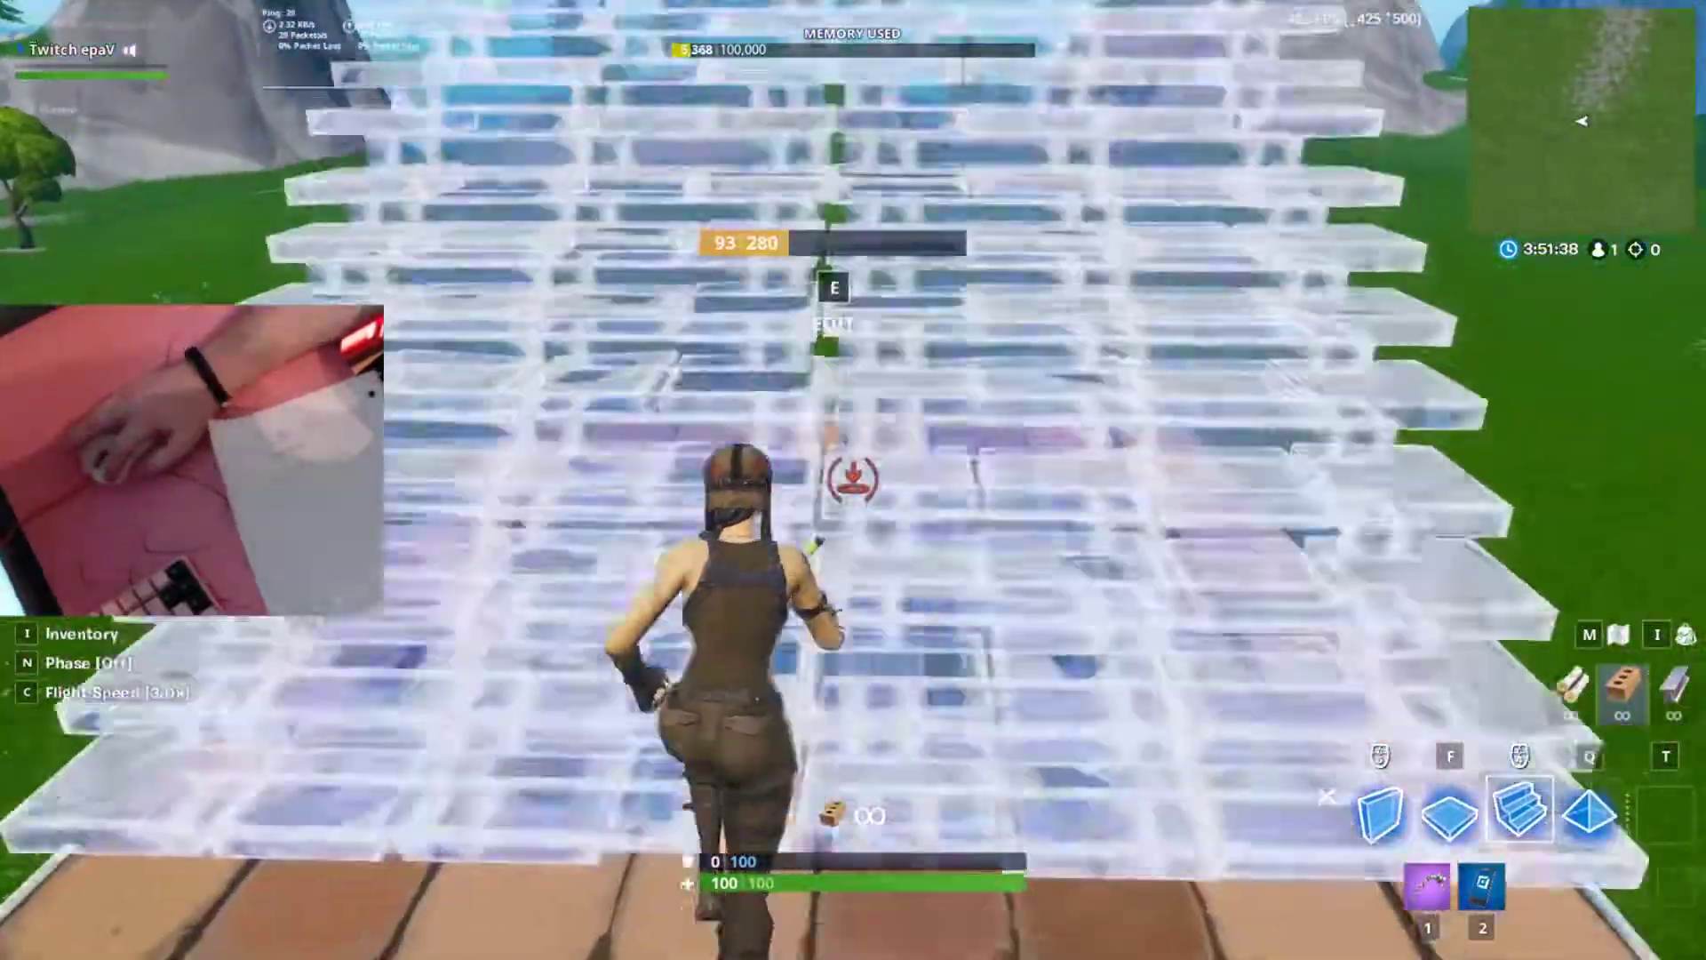
- Drop onto the grass, pickaxe the brick wall, then open and close the pause menu
key("1")
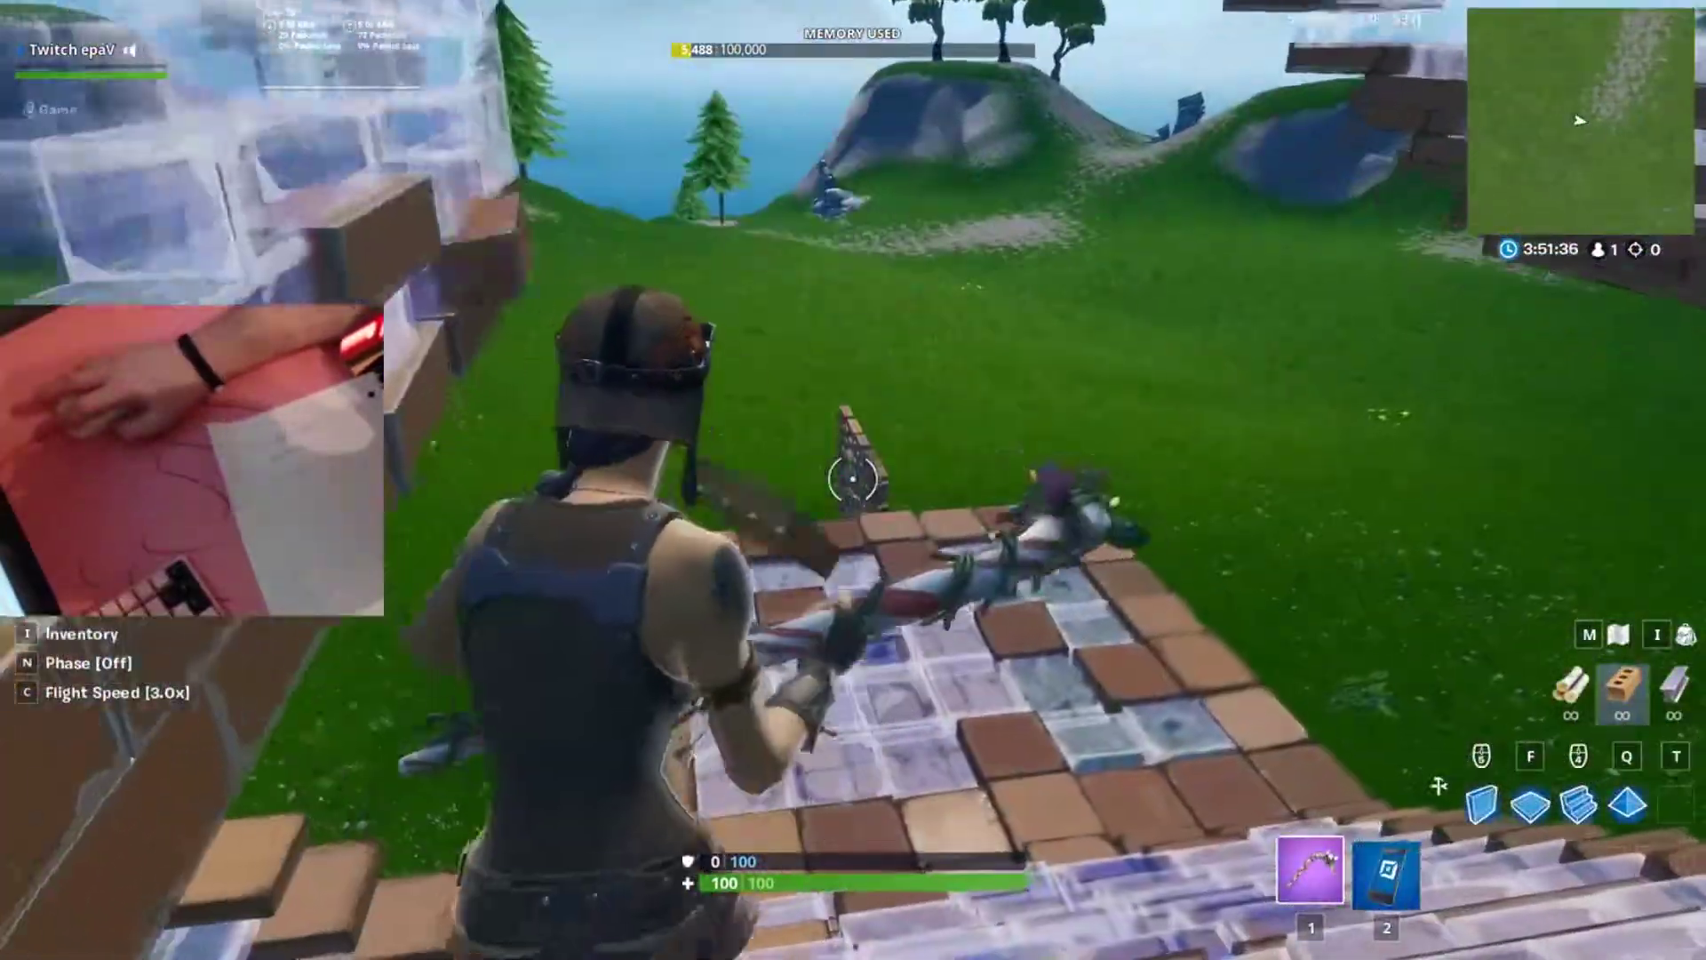
key("w")
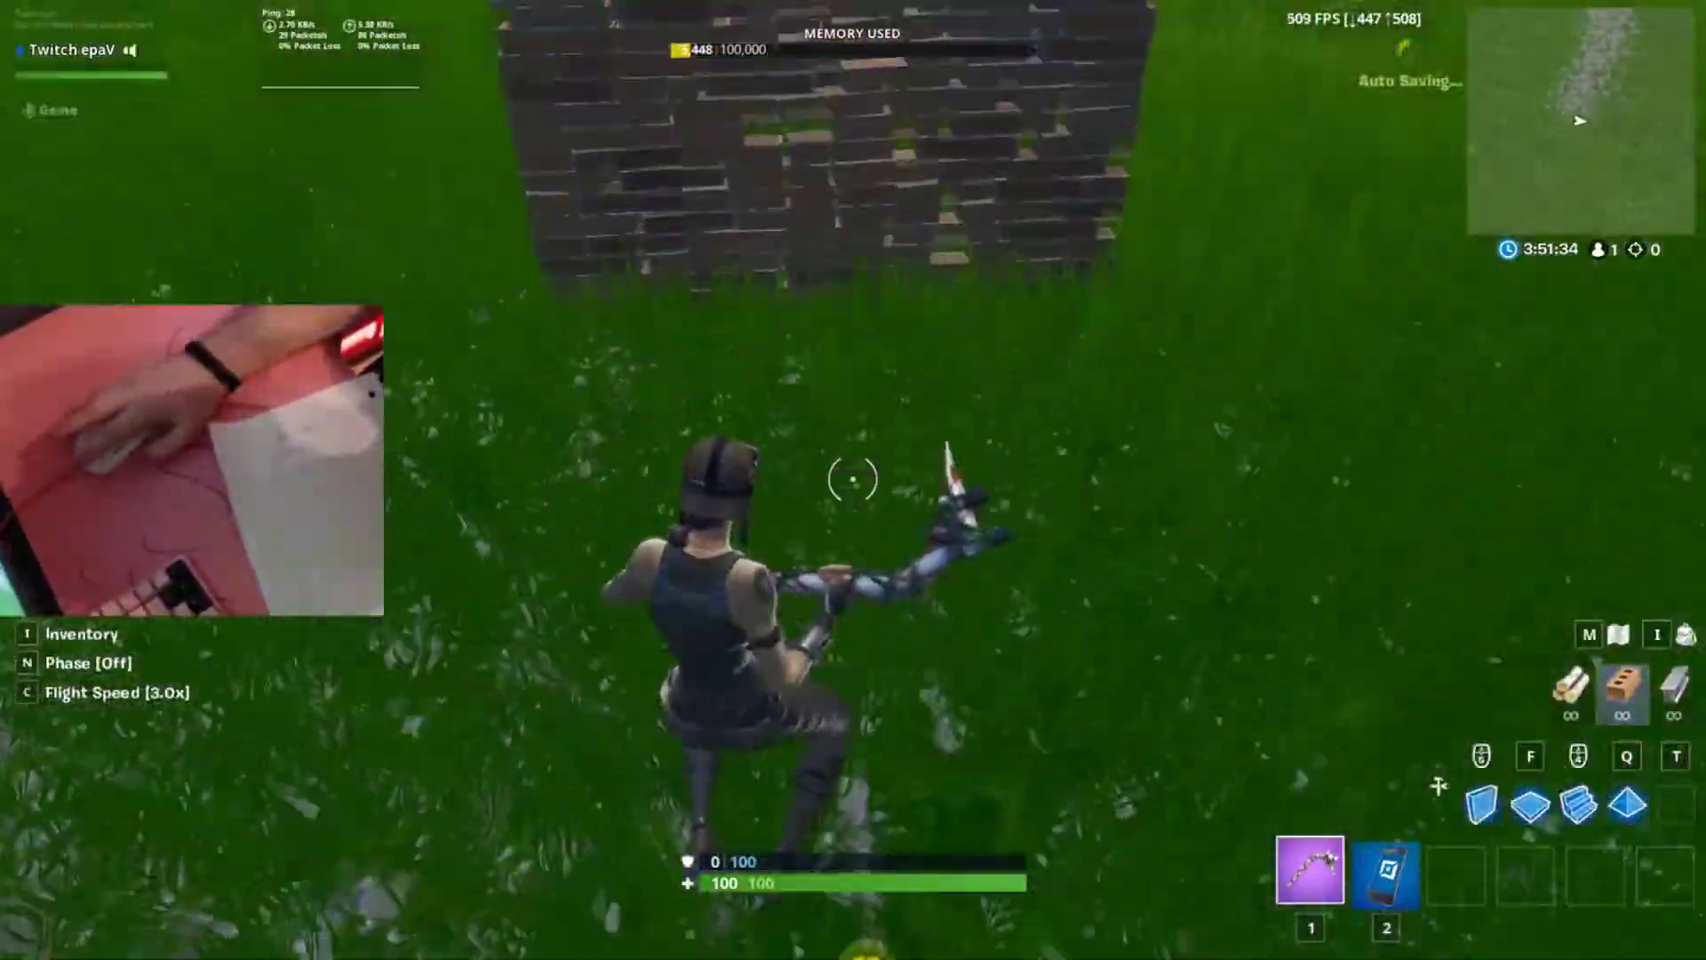
left_click(854, 480)
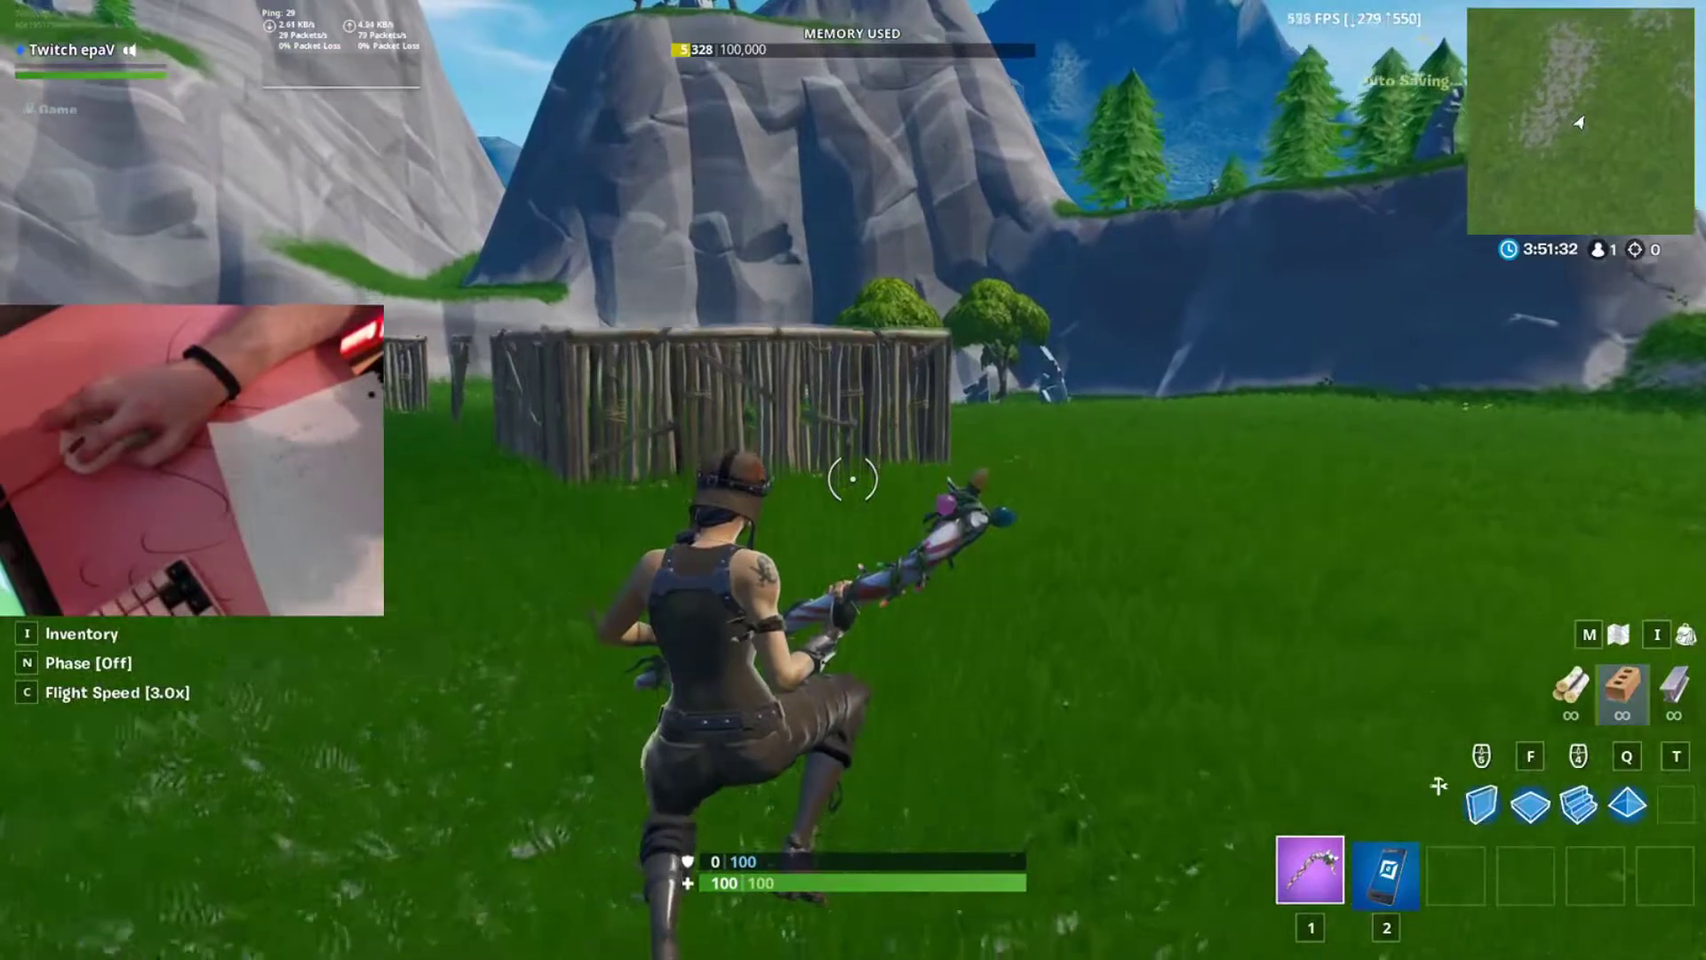
key("Escape")
key("Escape")
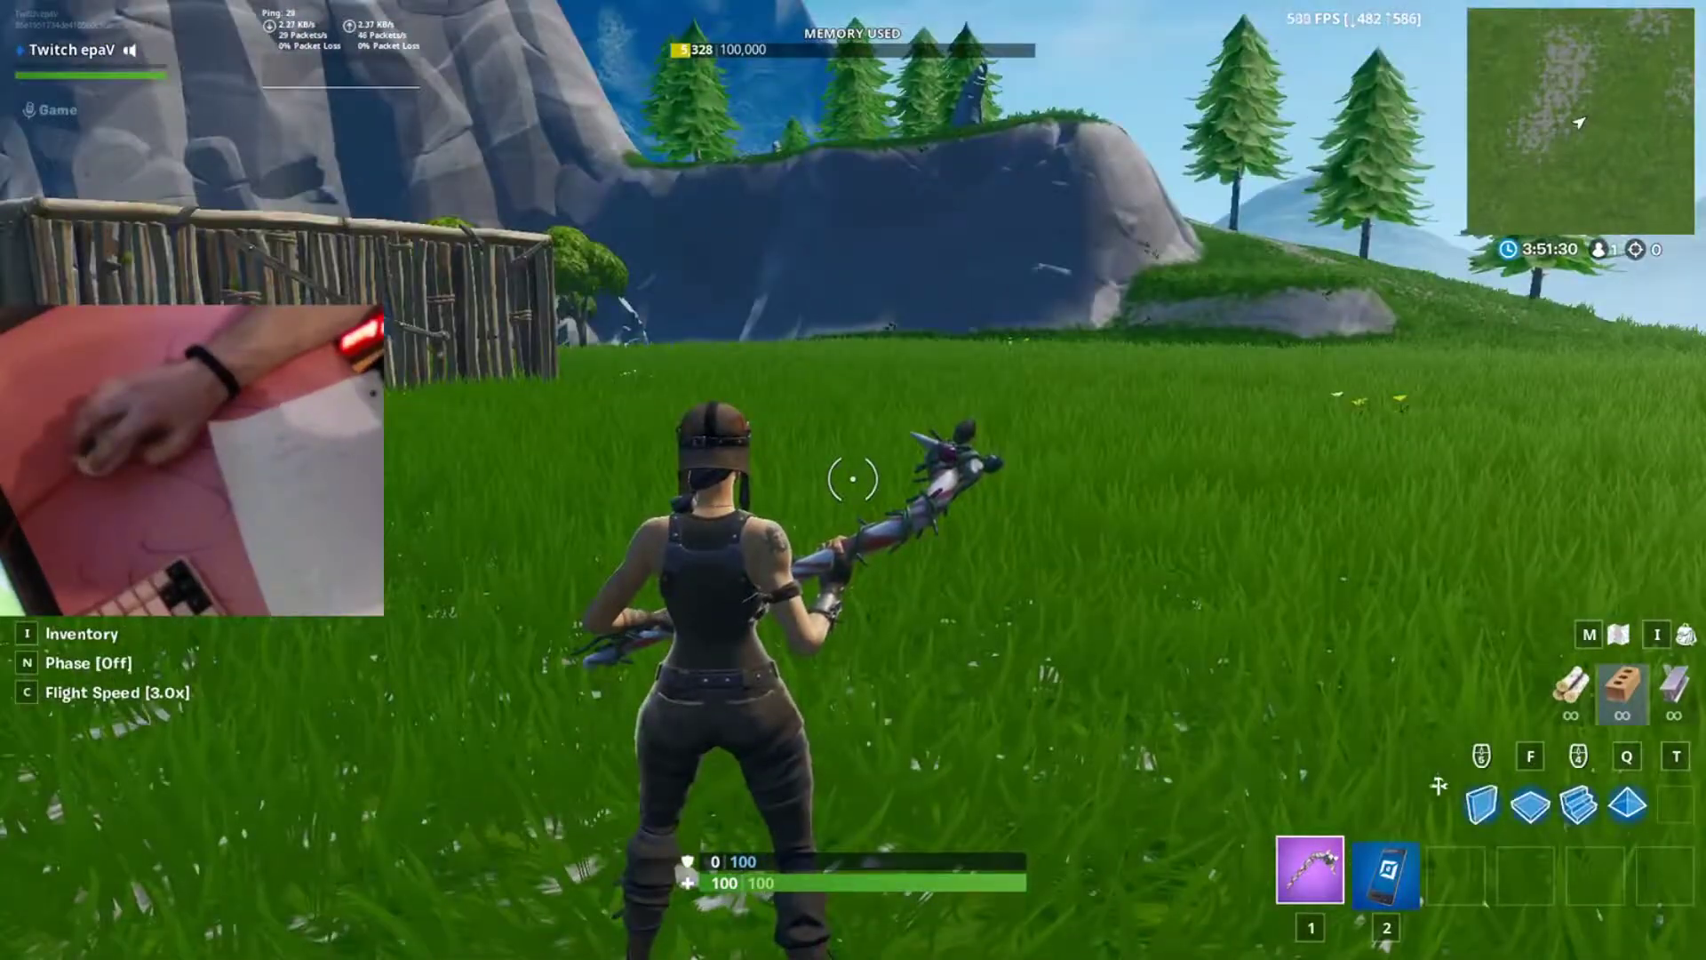
key("Escape")
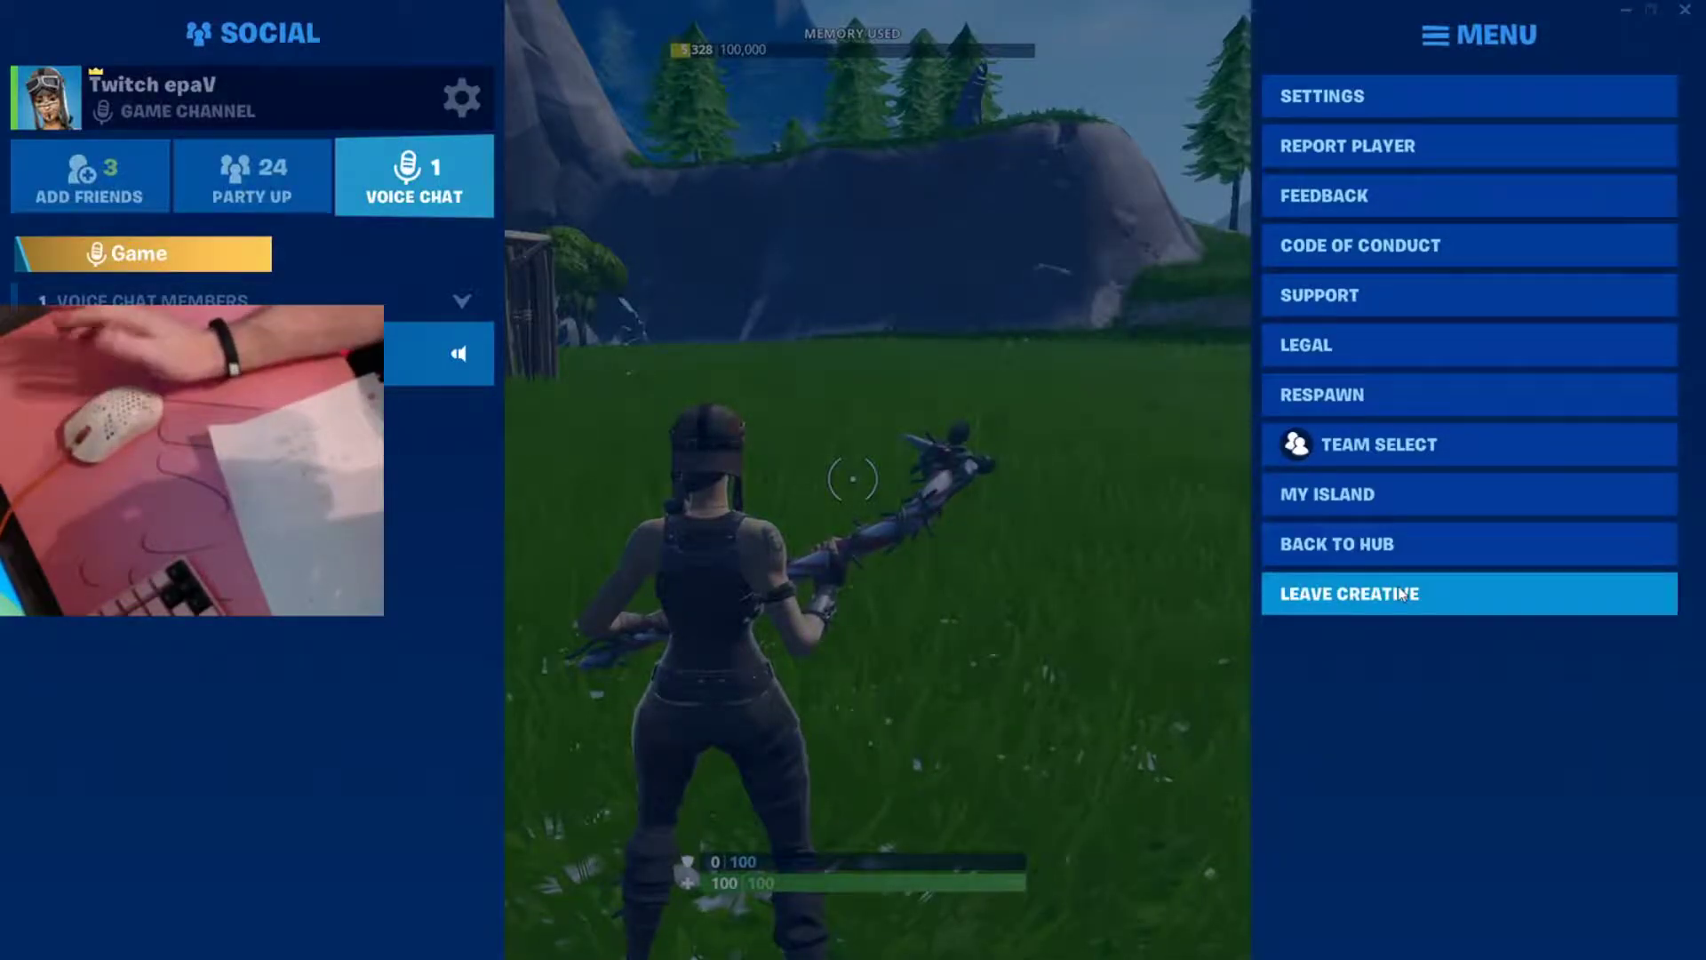
- Close the pause menu, place a flight of stairs ahead, then swing the pickaxe
key("Escape")
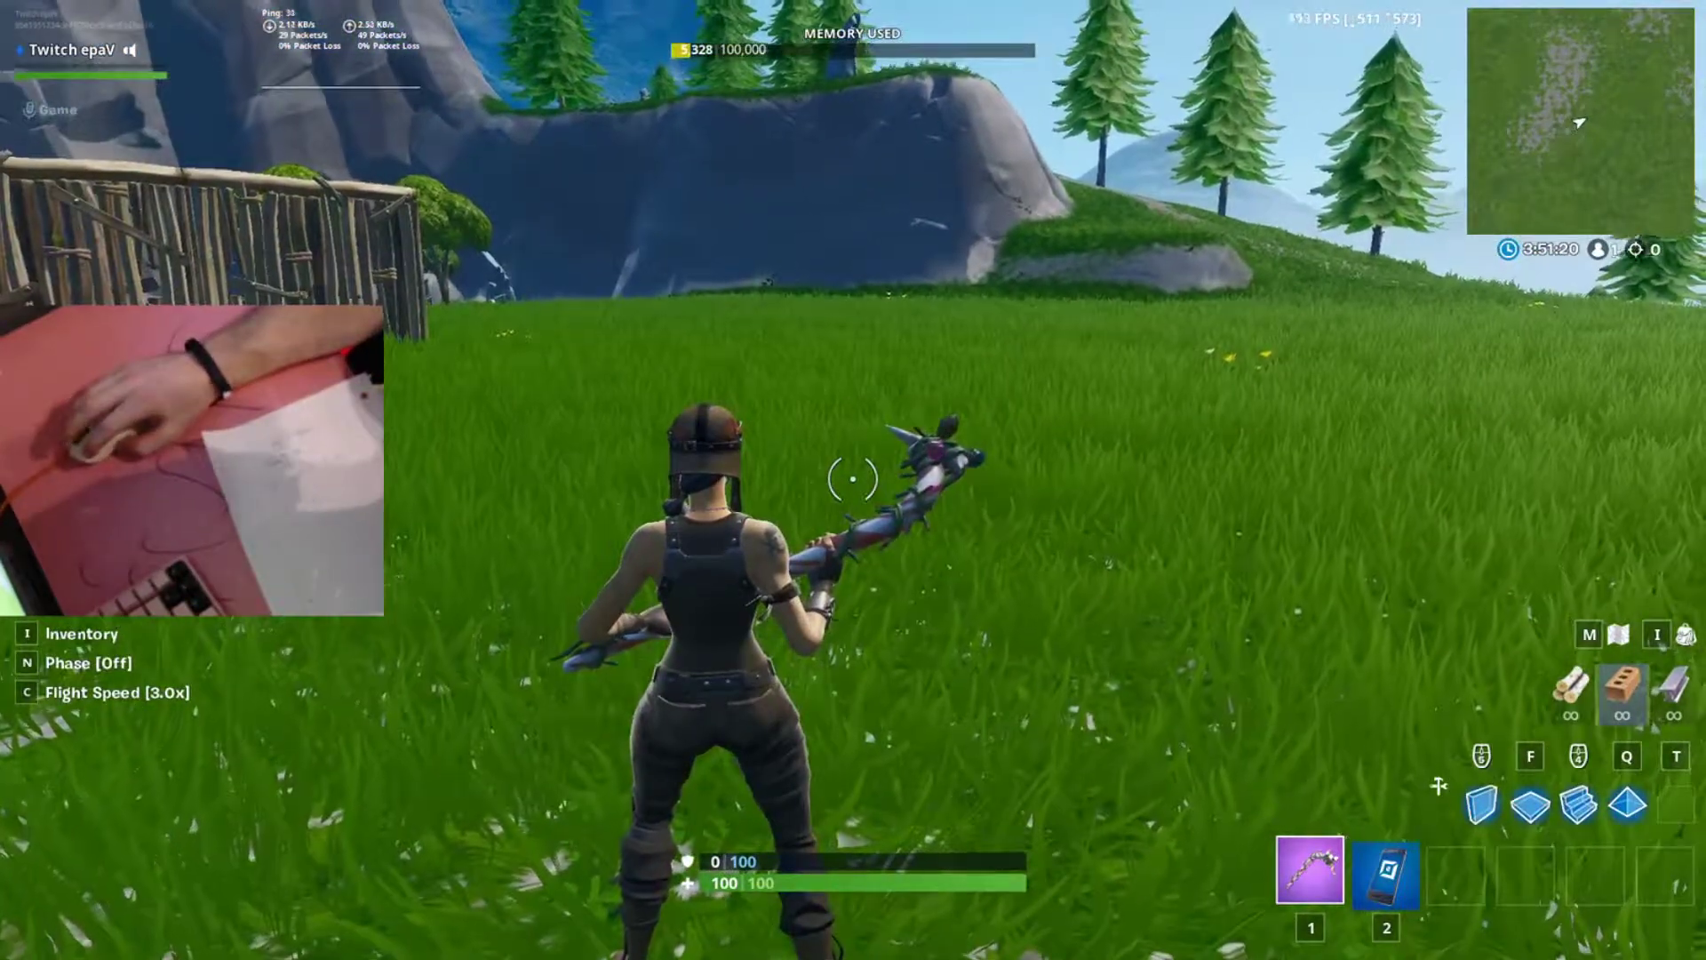
key("F3")
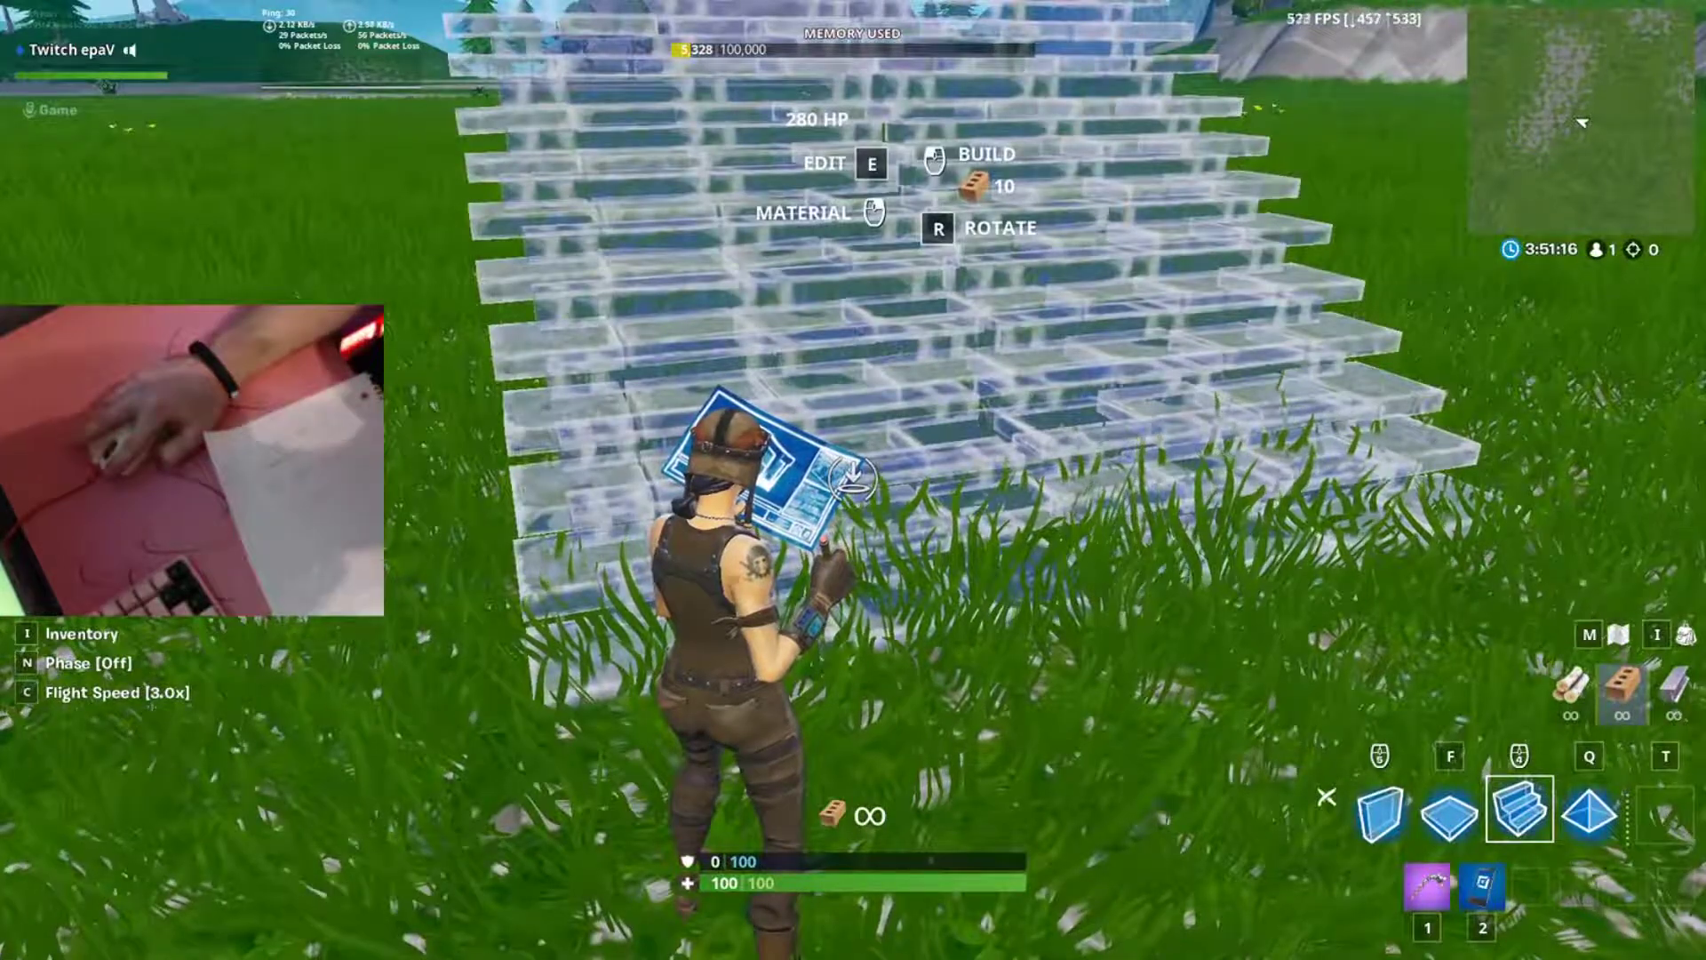
left_click(853, 480)
key("F1")
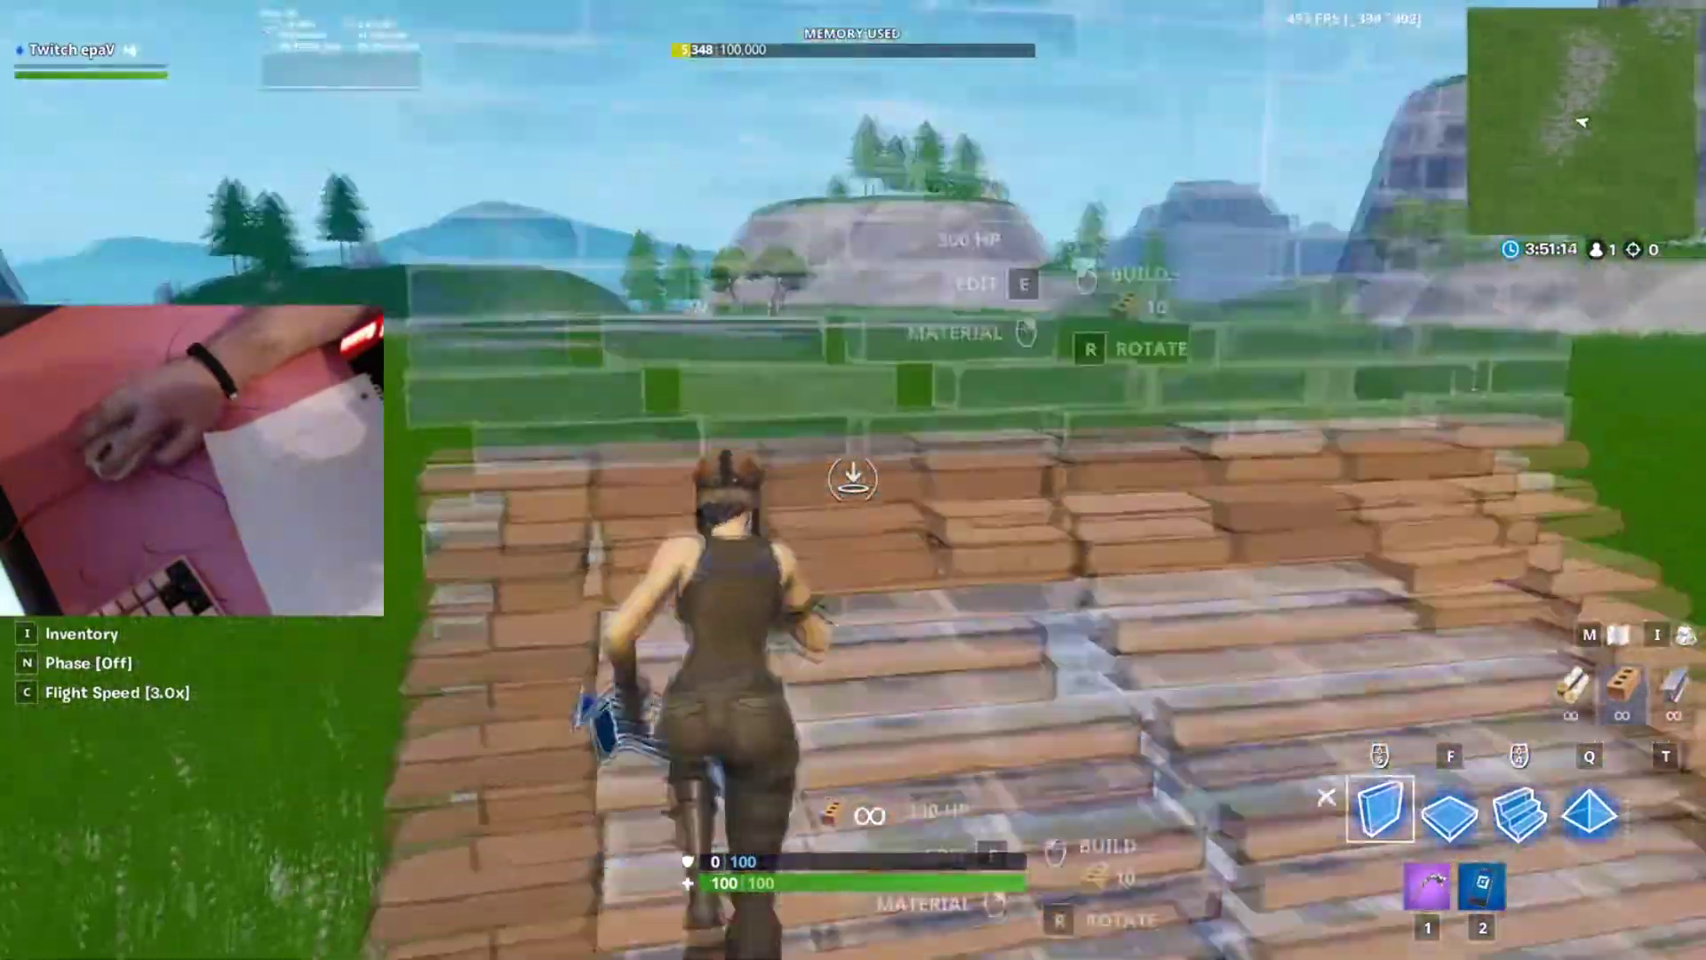
key("1")
left_click(853, 480)
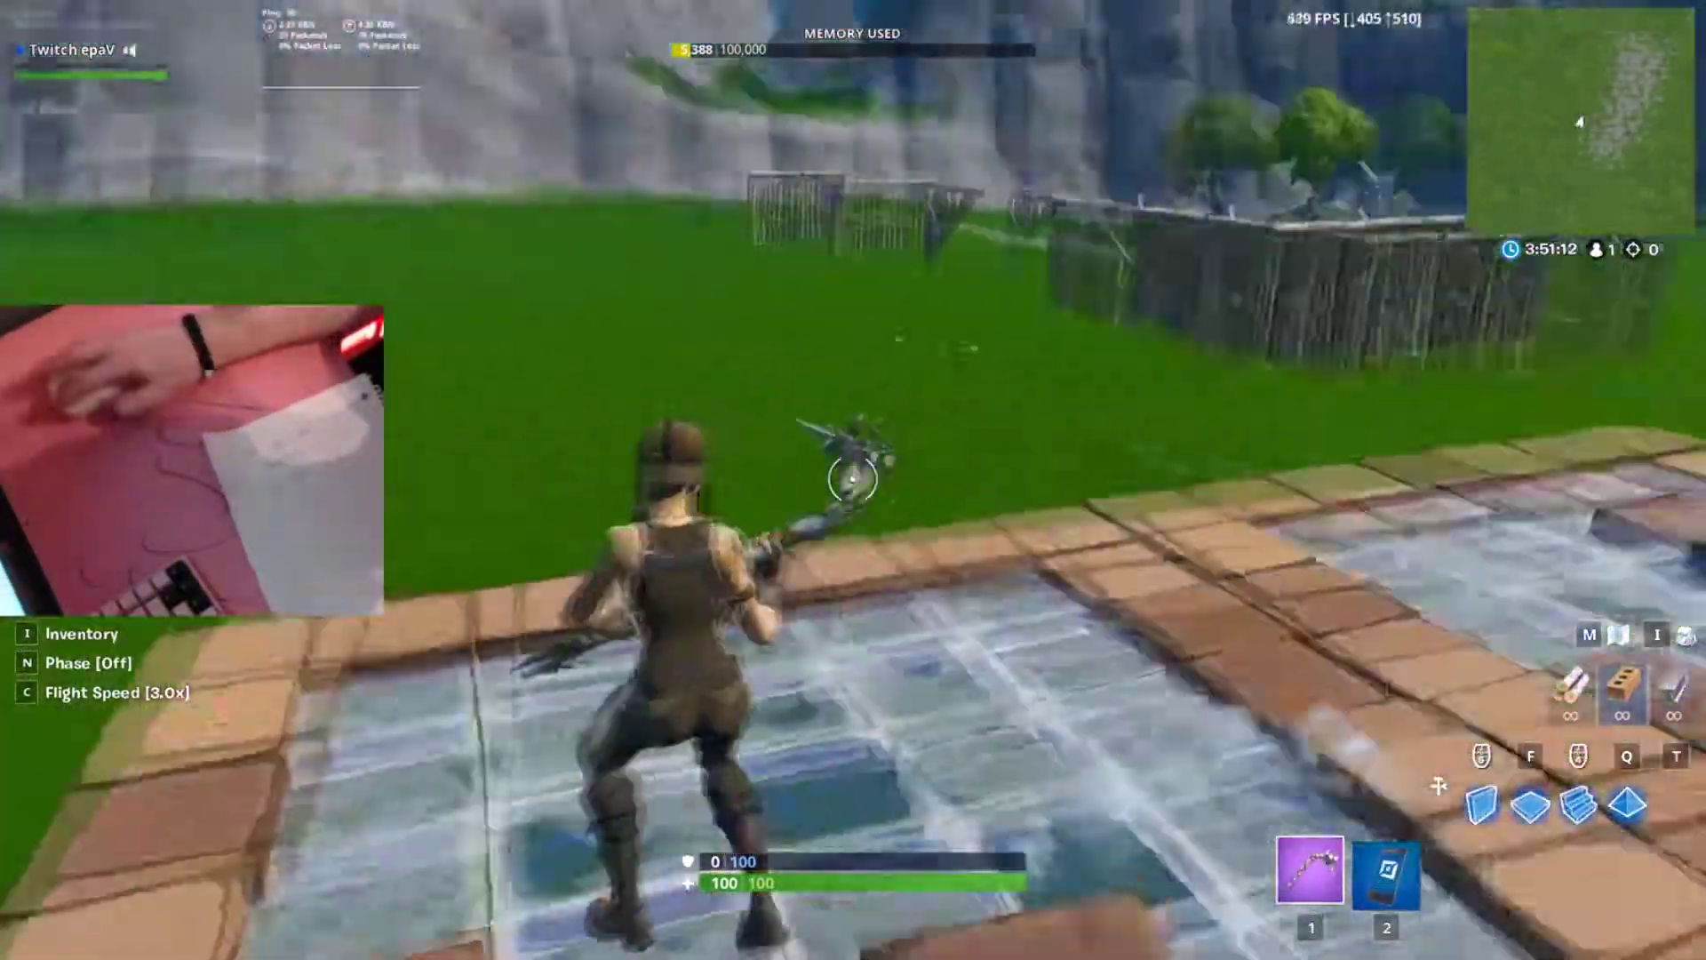